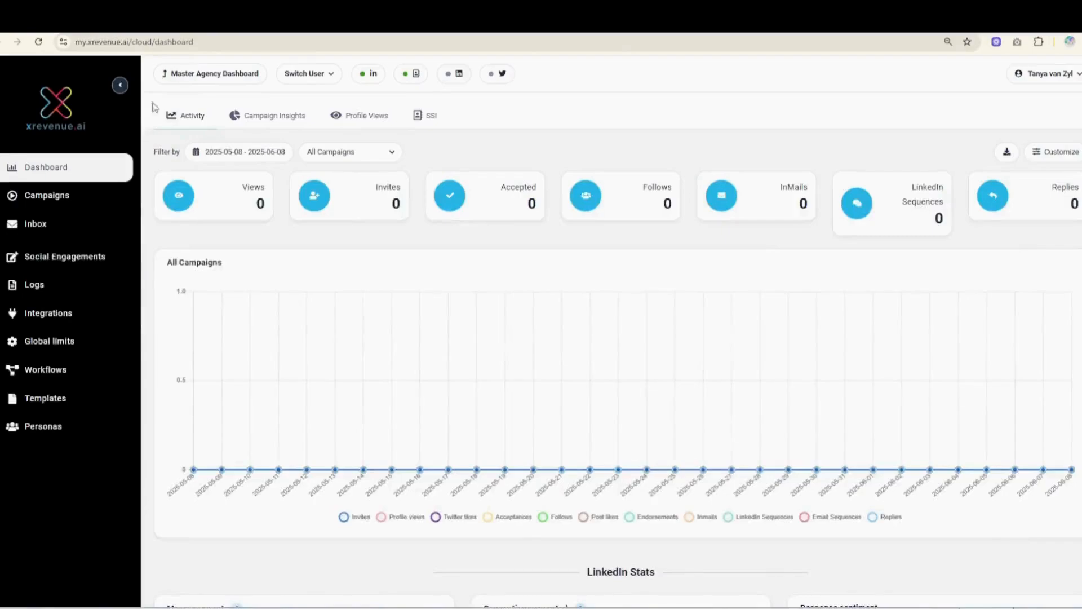
Go to the Workflows page and examine the action sequence of the generic "Connect and message follow up with InMail" workflow.
click(56, 372)
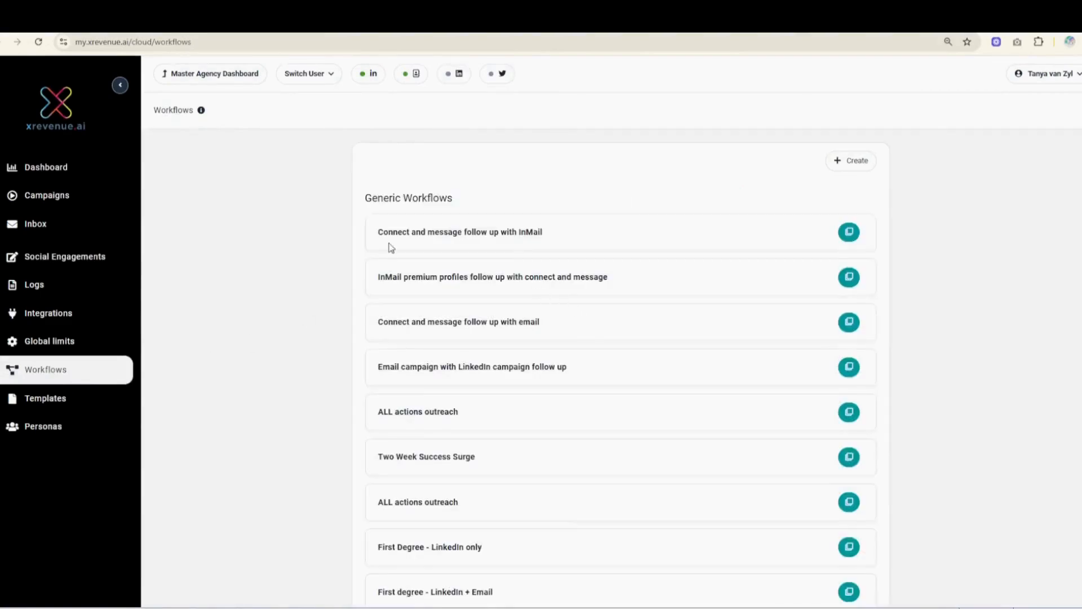
scroll(391, 248, down, 1)
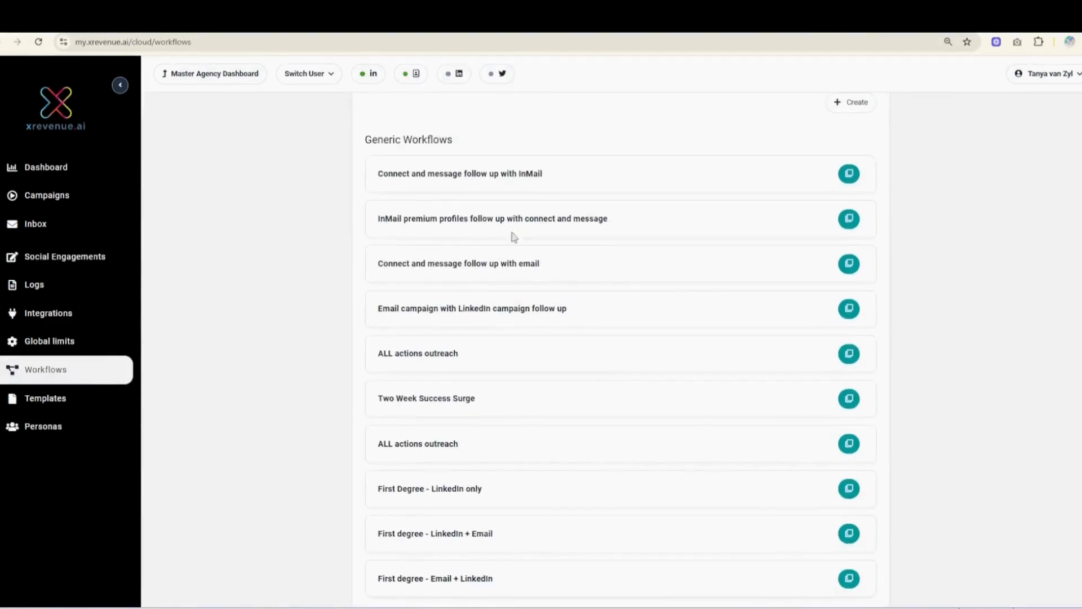
click(849, 175)
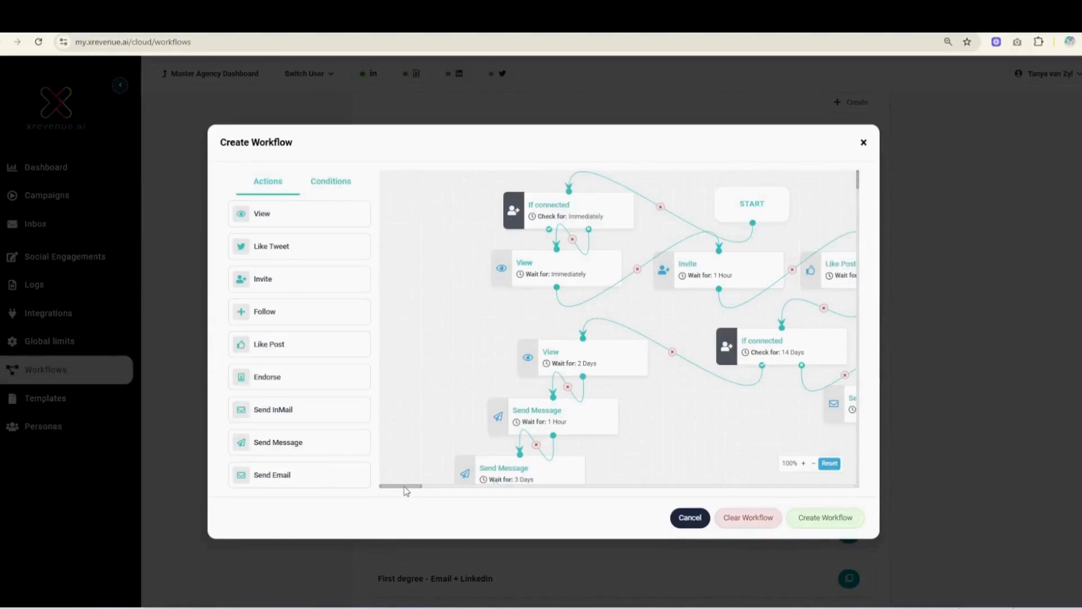
mouse_move(404, 486)
mouse_down()
mouse_move(431, 488)
mouse_move(415, 486)
mouse_up()
scroll(467, 307, down, 1)
scroll(467, 309, down, 2)
scroll(444, 335, up, 1)
scroll(444, 335, up, 2)
mouse_move(430, 490)
mouse_down()
mouse_move(418, 490)
mouse_move(428, 489)
mouse_up()
click(864, 142)
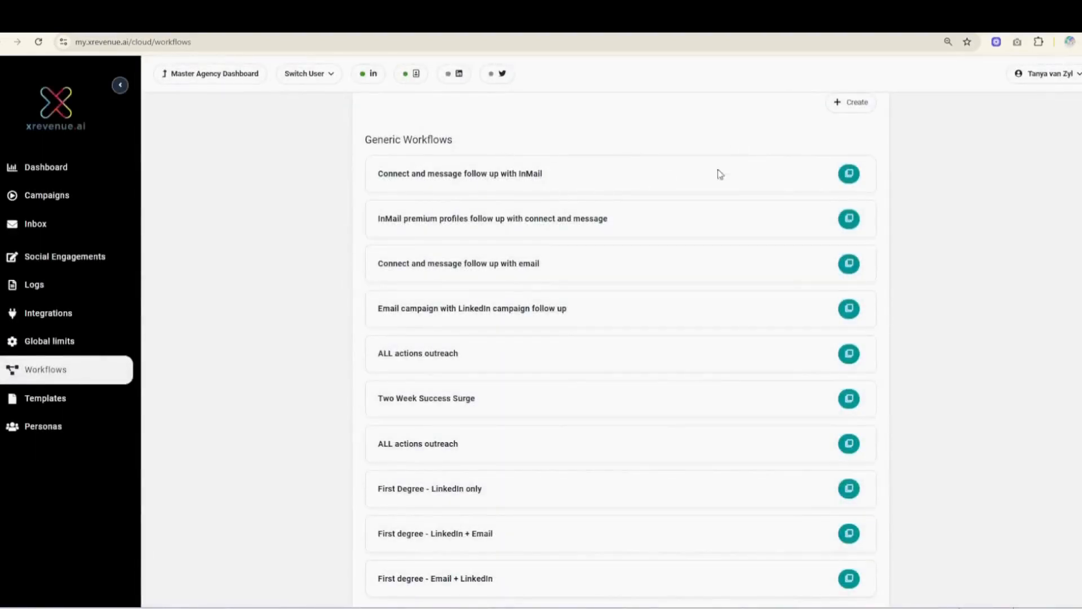
click(848, 174)
drag(387, 492, 444, 491)
click(863, 143)
Copy the generic "First Degree - LinkedIn only" workflow into a new personal workflow named "Test Workflow 1".
scroll(546, 397, down, 1)
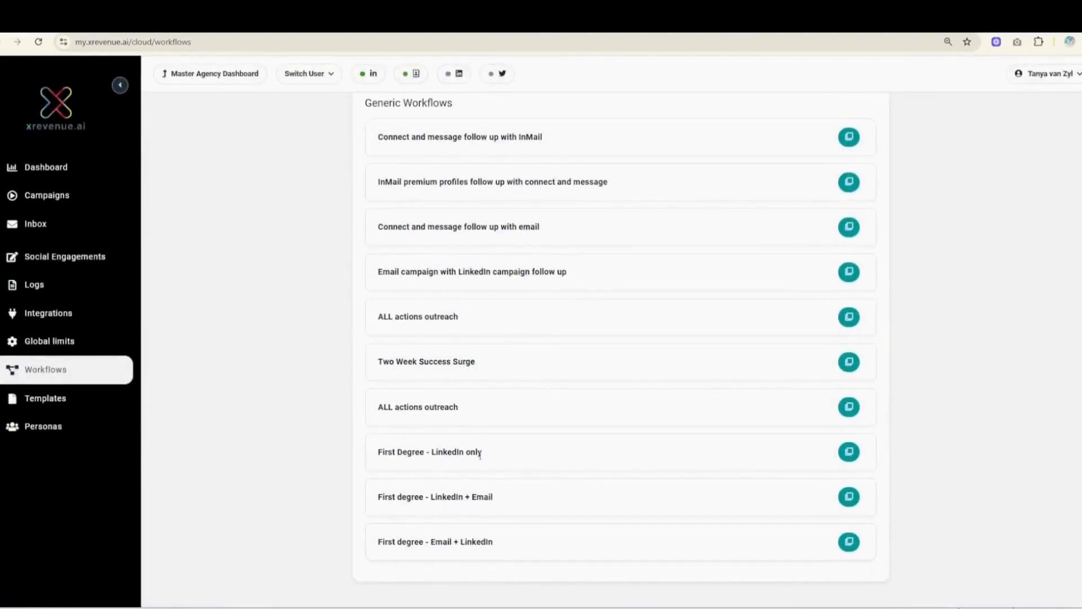
click(849, 451)
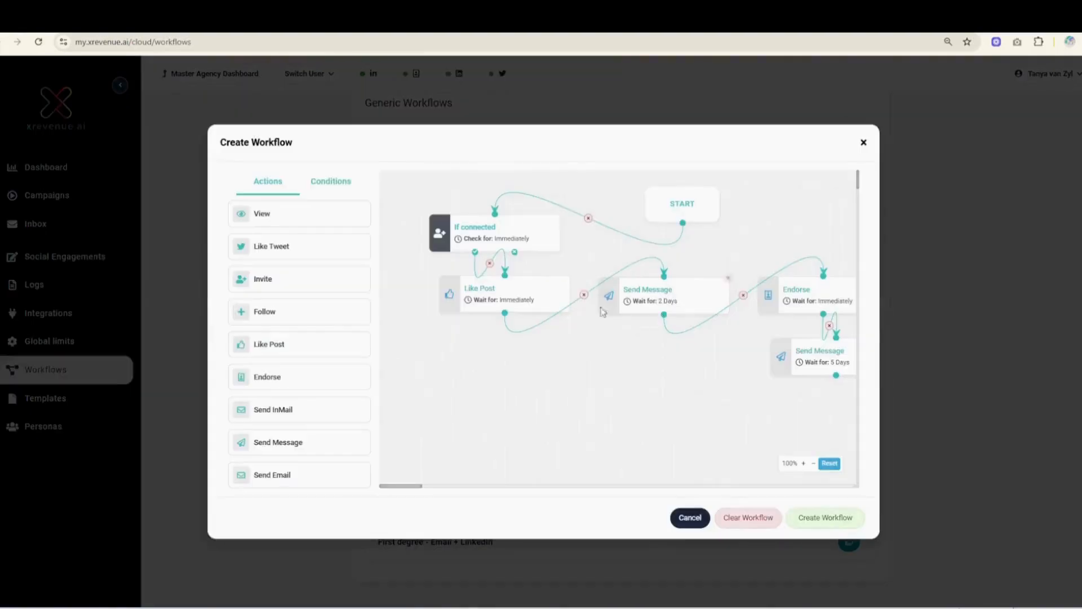
drag(403, 493, 401, 492)
drag(392, 486, 402, 487)
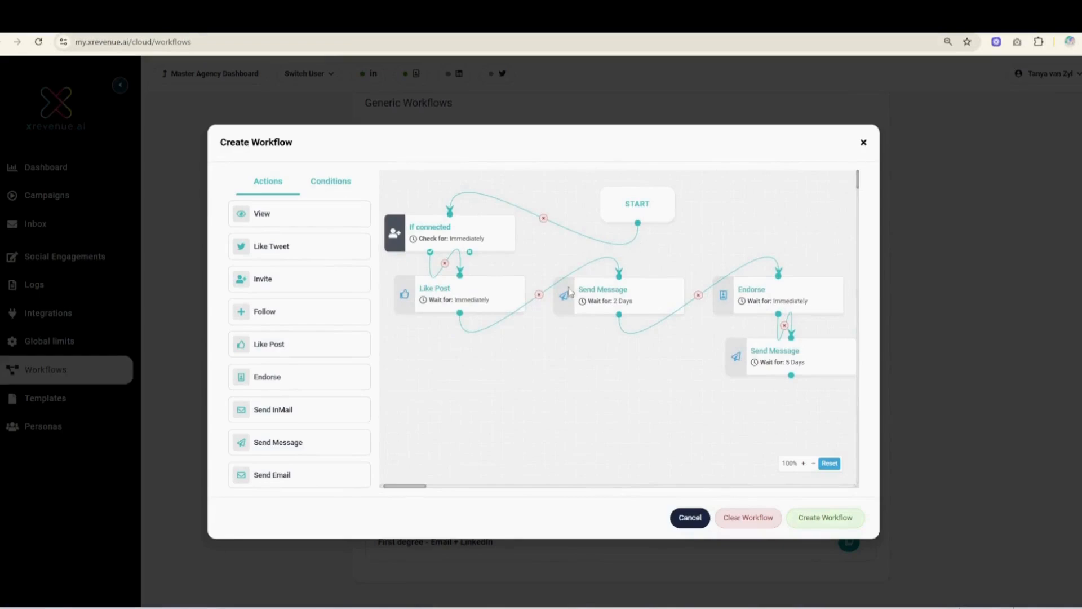
click(823, 519)
click(468, 336)
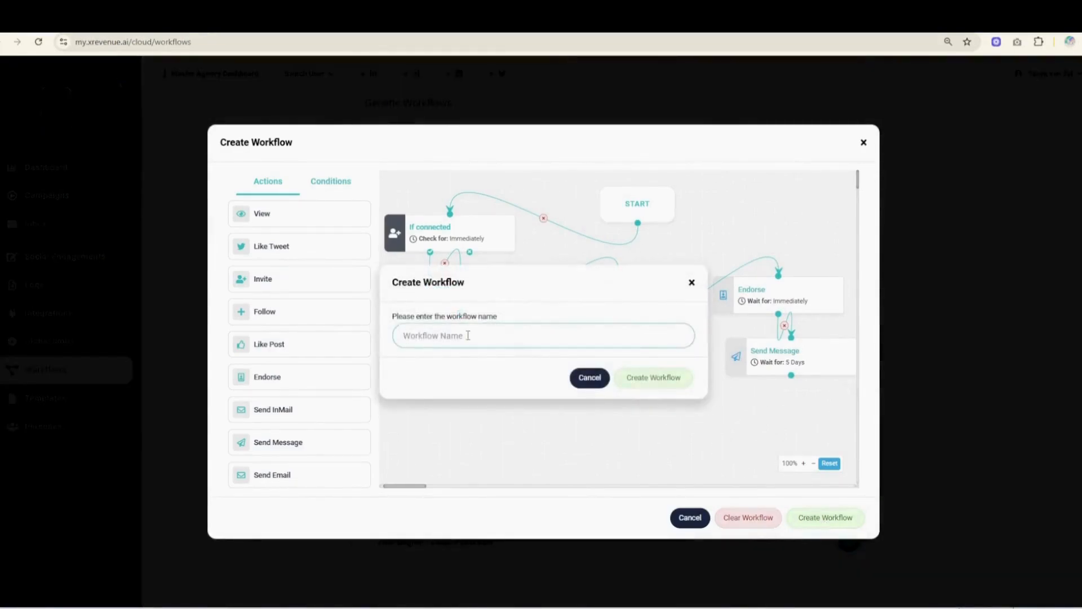
text(T)
key(Caps_Lock)
text(est Workflow 1)
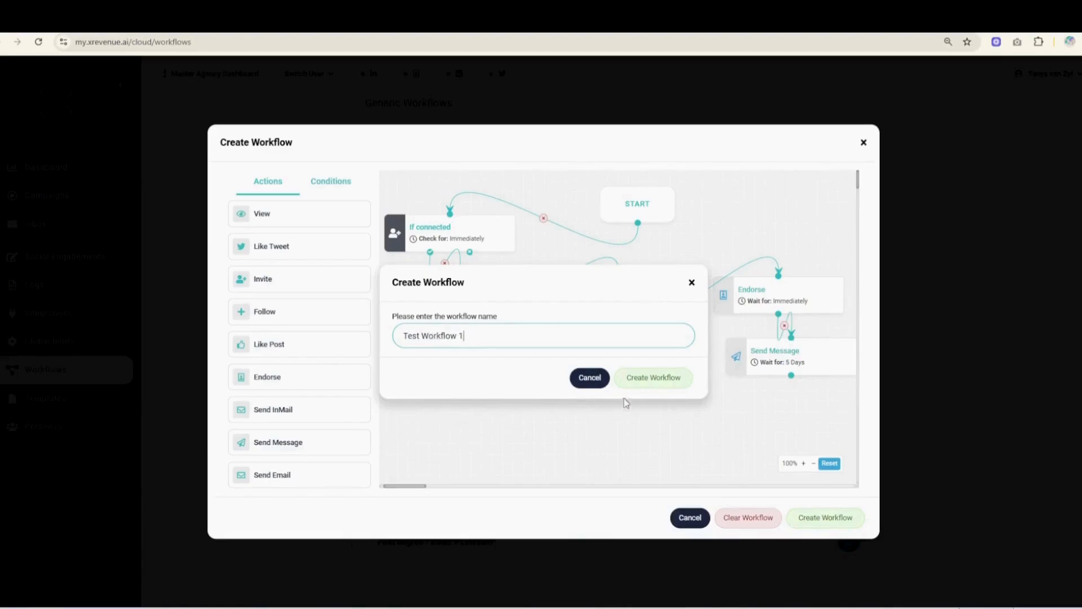
click(653, 377)
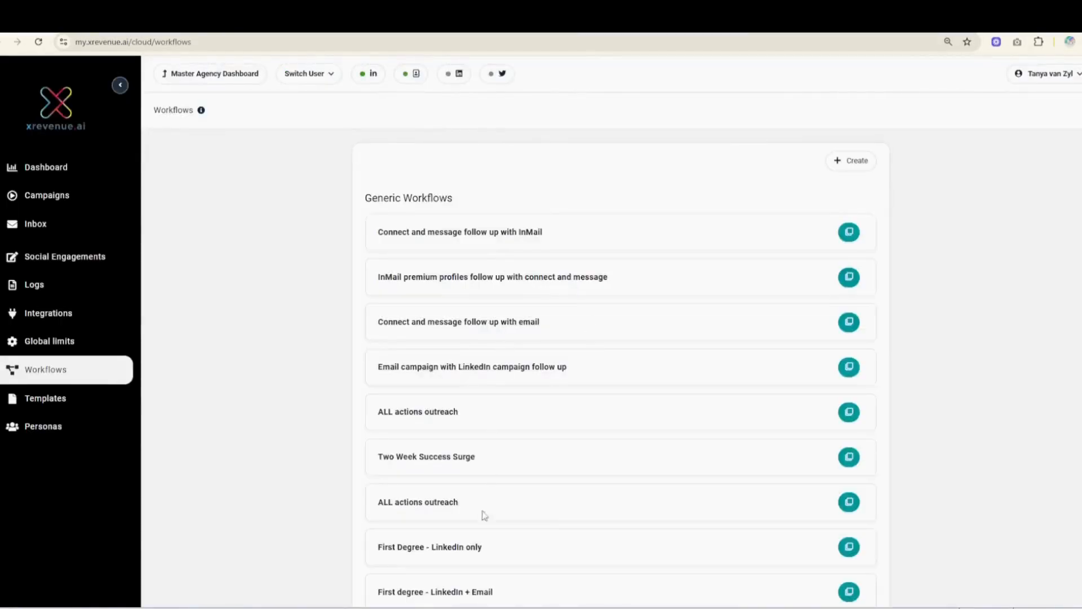
Open Test Workflow 1 for editing and rearrange its Like Post, Send Message, Endorse and final Send Message blocks vertically beneath the If connected condition.
scroll(496, 501, down, 3)
click(803, 542)
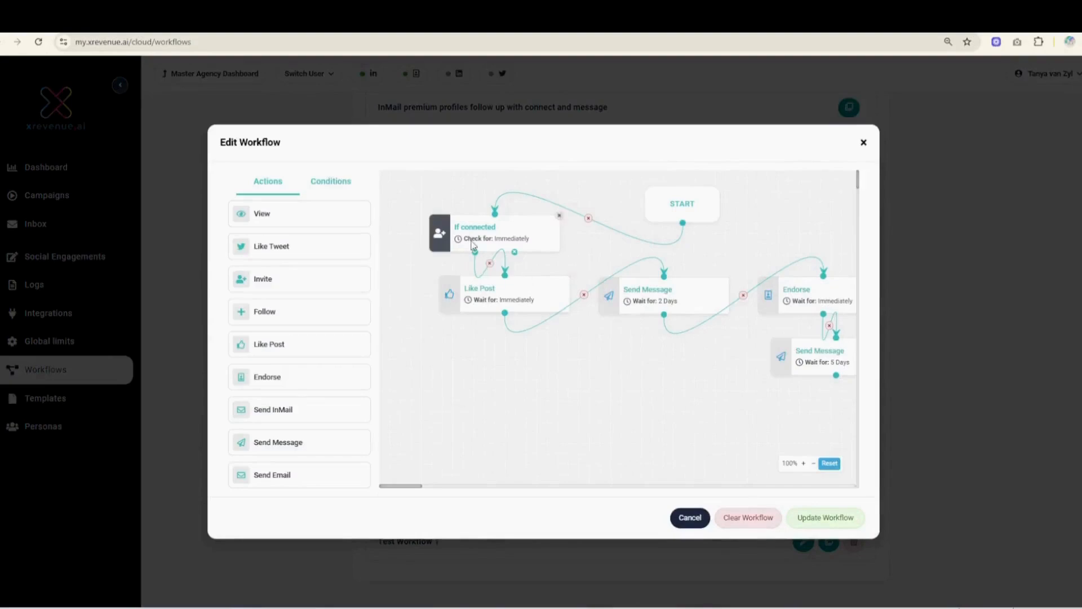
drag(468, 307, 404, 339)
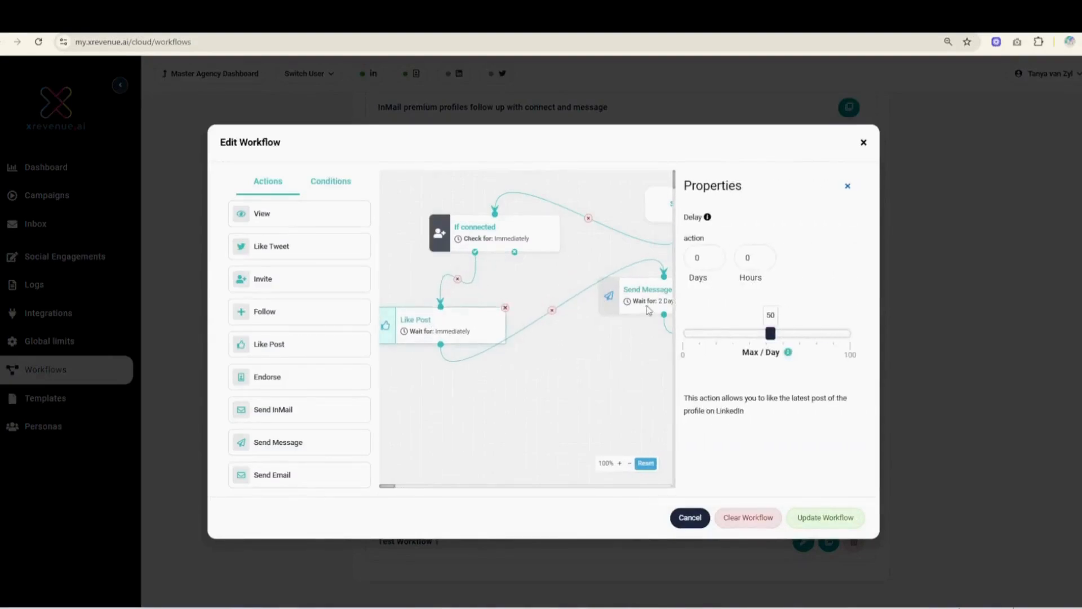
click(847, 187)
drag(642, 291, 400, 400)
click(848, 187)
drag(804, 304, 465, 454)
click(848, 187)
scroll(584, 345, down, 3)
drag(802, 185, 404, 369)
scroll(585, 389, up, 3)
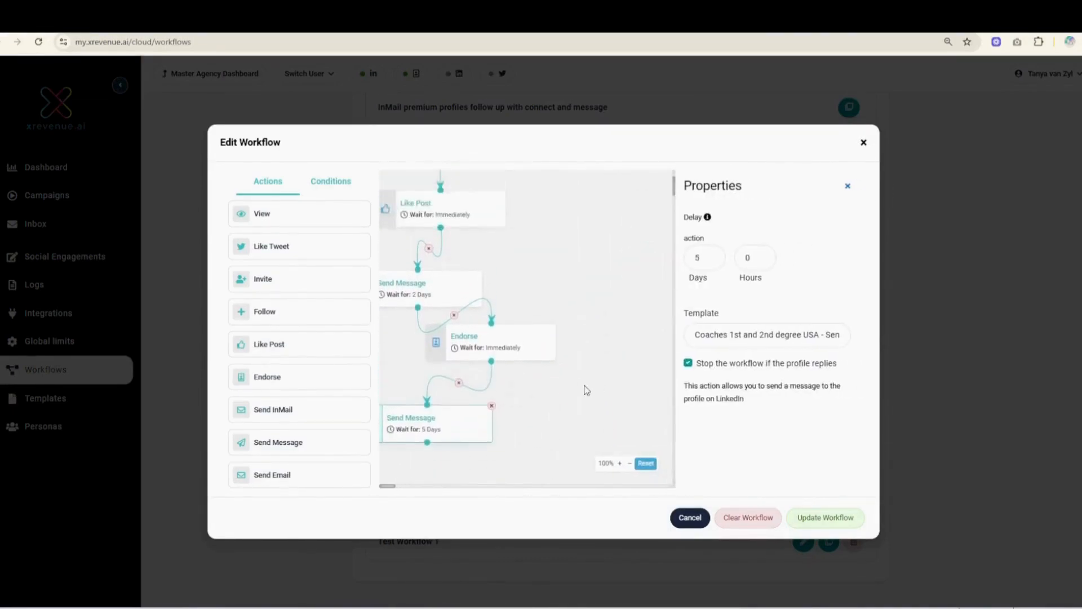
click(848, 187)
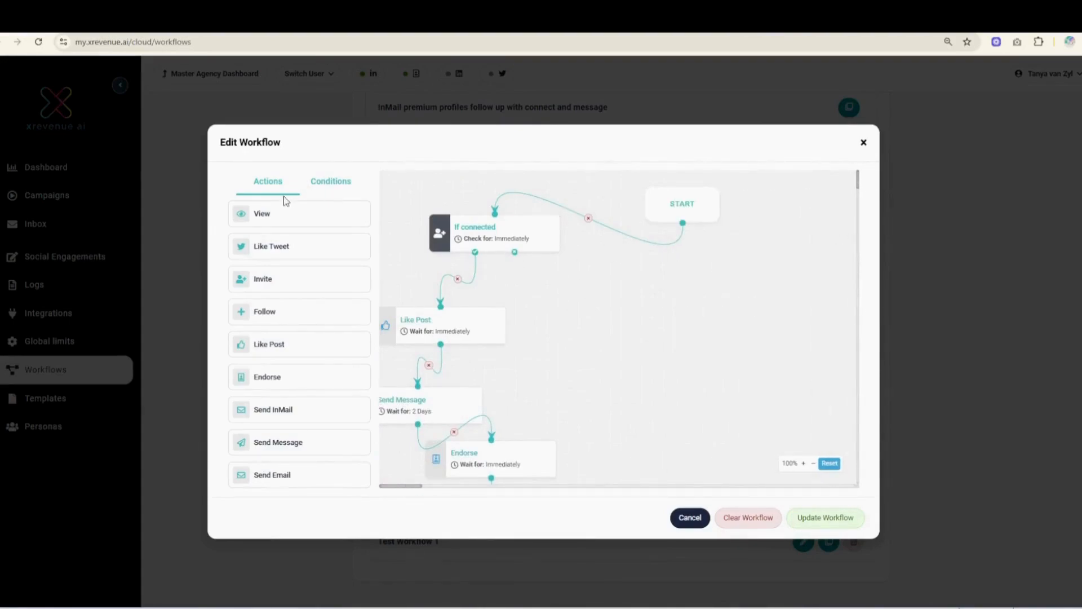
Add an Invite action and link it to the not-connected branch of the first If connected condition.
click(329, 185)
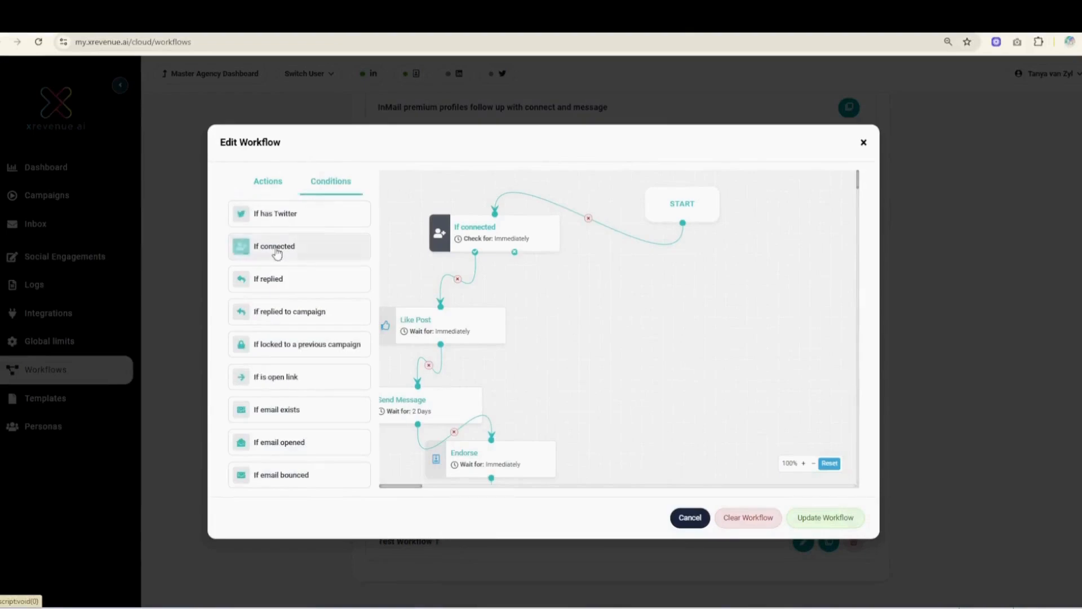
click(269, 183)
drag(515, 252, 572, 285)
drag(260, 279, 532, 279)
mouse_move(514, 242)
mouse_down()
mouse_move(592, 266)
mouse_move(580, 267)
mouse_move(634, 303)
mouse_move(621, 290)
mouse_up()
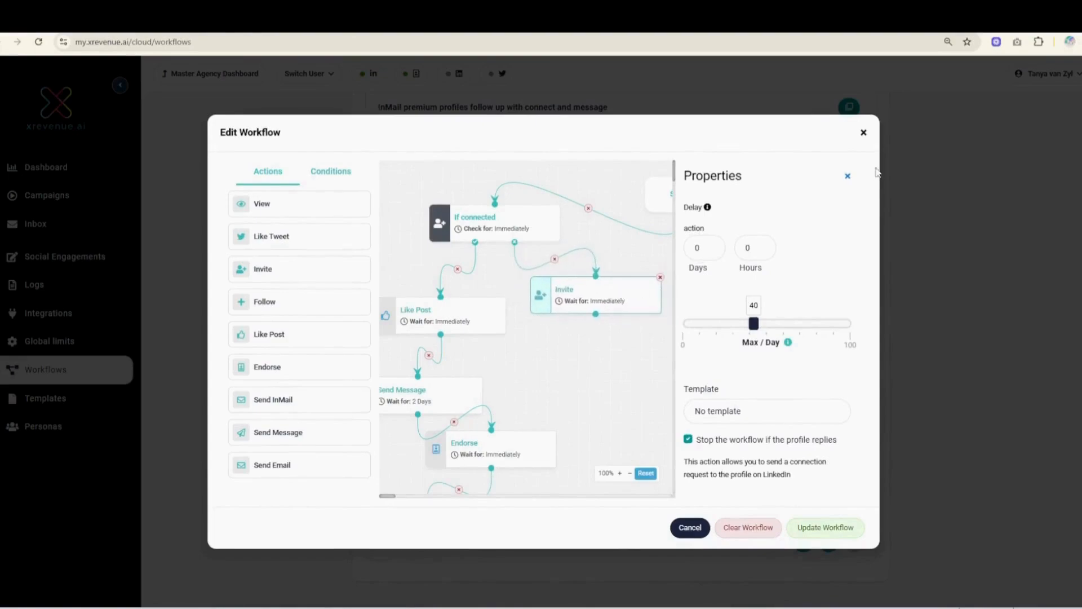
click(847, 176)
Add an If connected condition linked after the Invite action and set its check delay to 7 days.
drag(595, 323, 657, 360)
click(333, 184)
drag(257, 246, 633, 366)
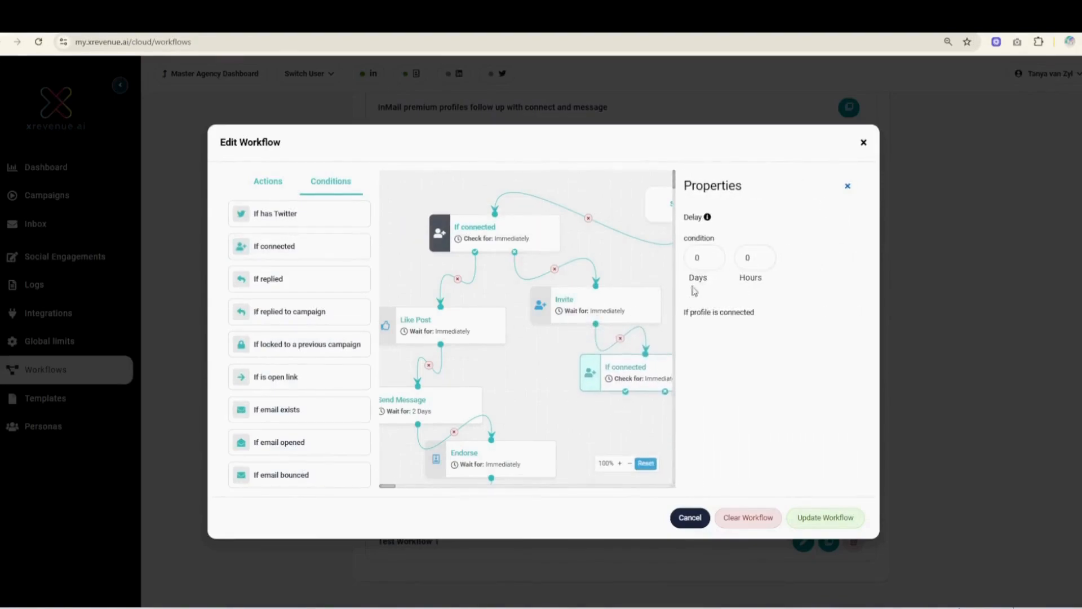
click(711, 256)
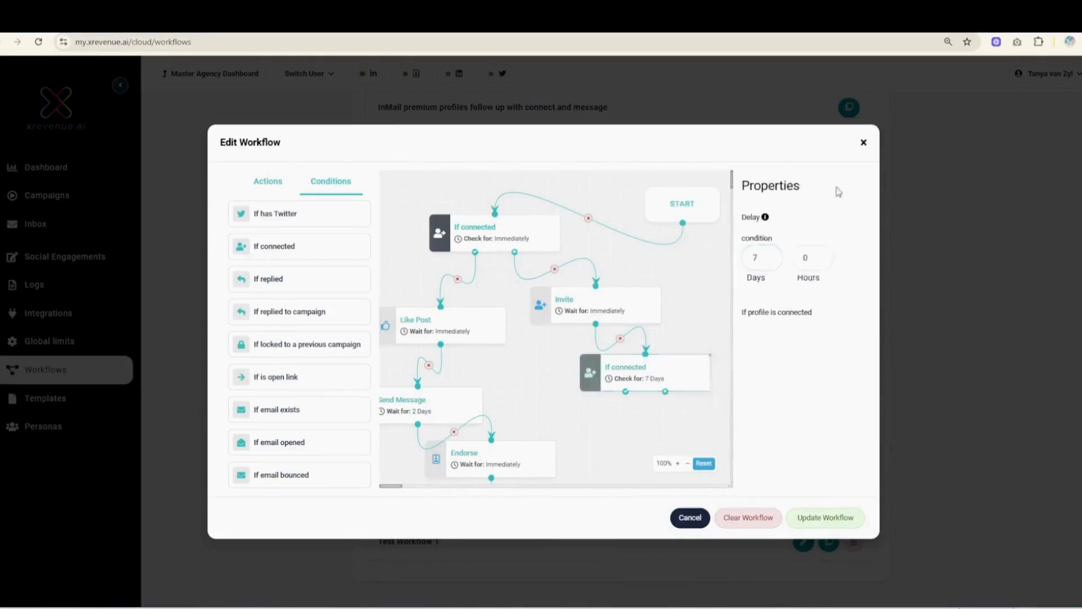
click(847, 186)
Add a Send Message action on the connected branch of the 7-day condition and set its delay to 2 hours.
scroll(712, 363, down, 2)
scroll(711, 362, up, 1)
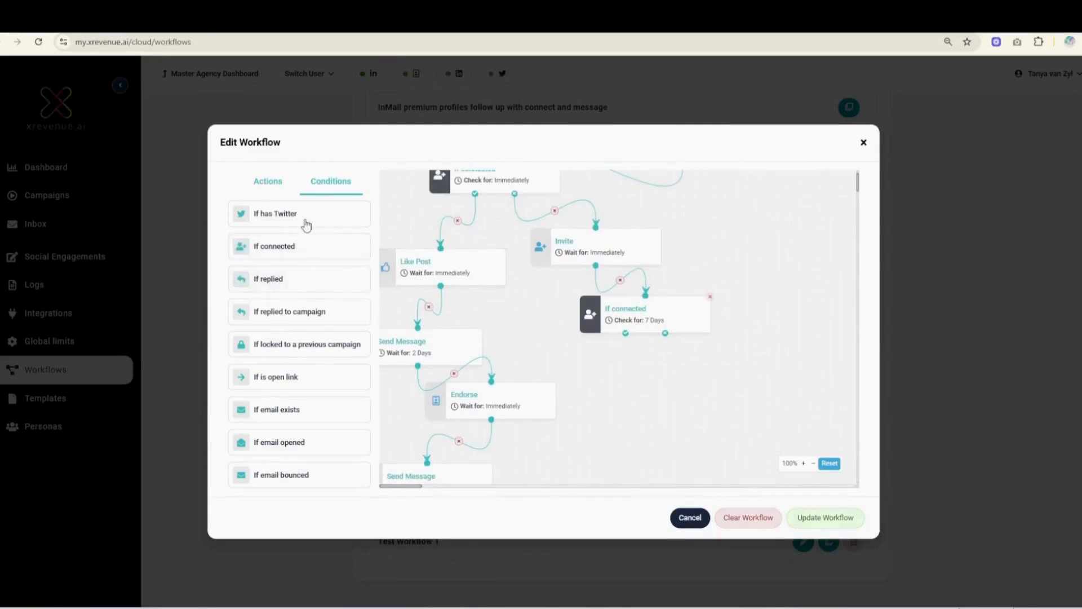
click(260, 187)
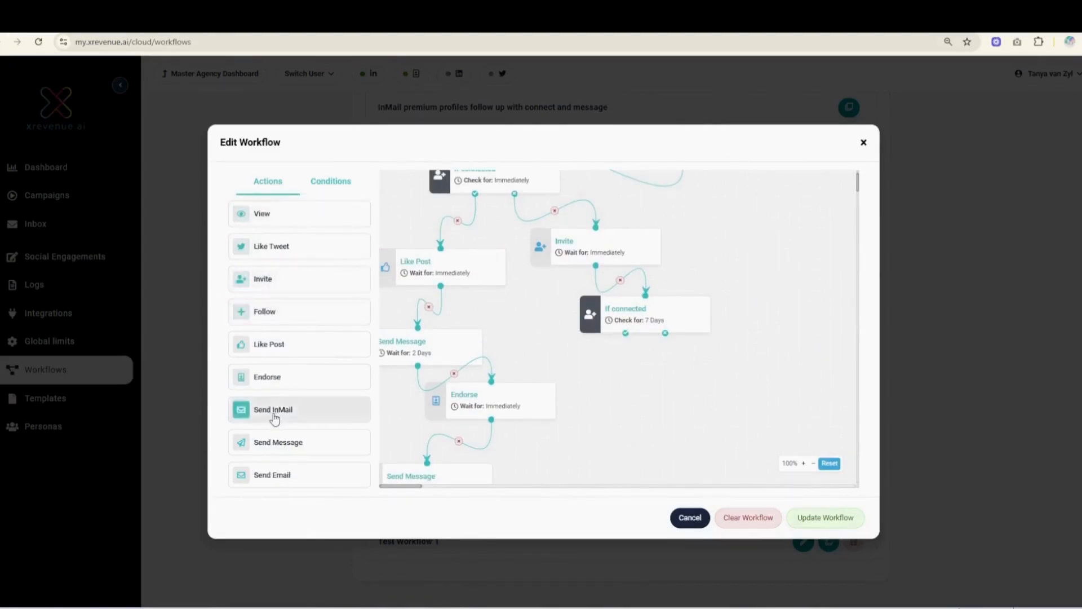
drag(281, 443, 618, 404)
drag(626, 298, 590, 368)
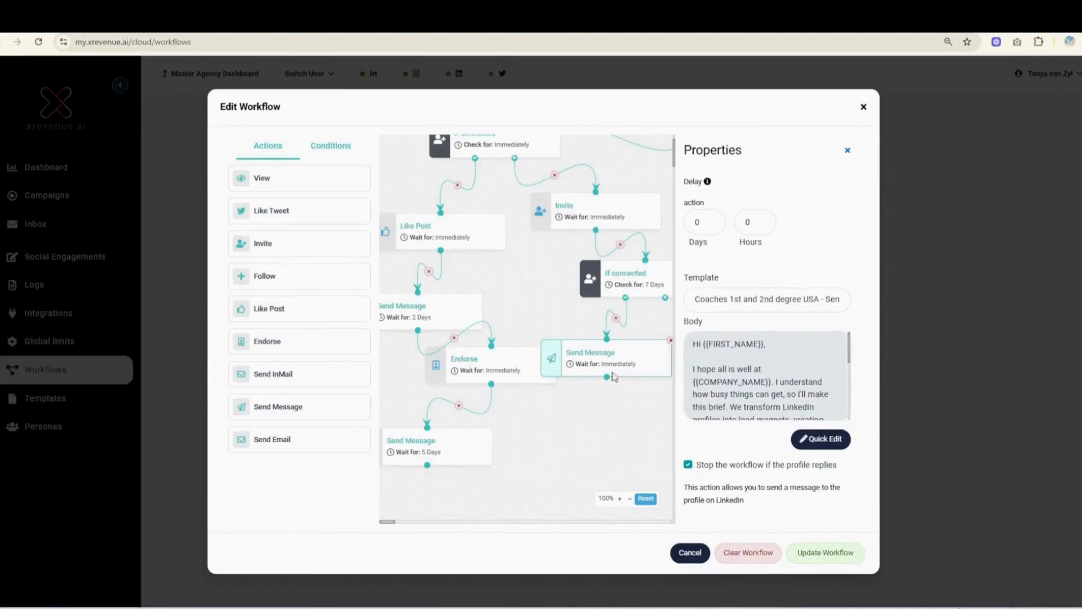
click(847, 150)
click(710, 221)
double_click(762, 219)
Add a second Send Message action linked after the 2-hour message and set its delay to 3 days.
drag(282, 411, 591, 440)
drag(601, 386, 586, 412)
triple_click(713, 219)
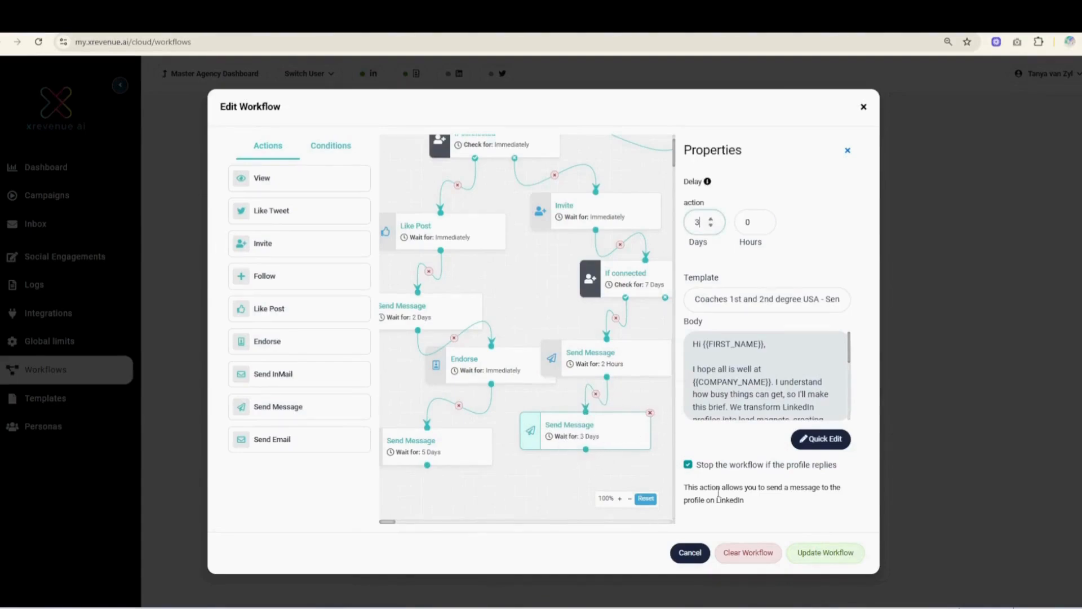
Turn off stopping the workflow on profile replies for the 3-day message, and save the updated workflow.
click(719, 470)
scroll(564, 395, down, 1)
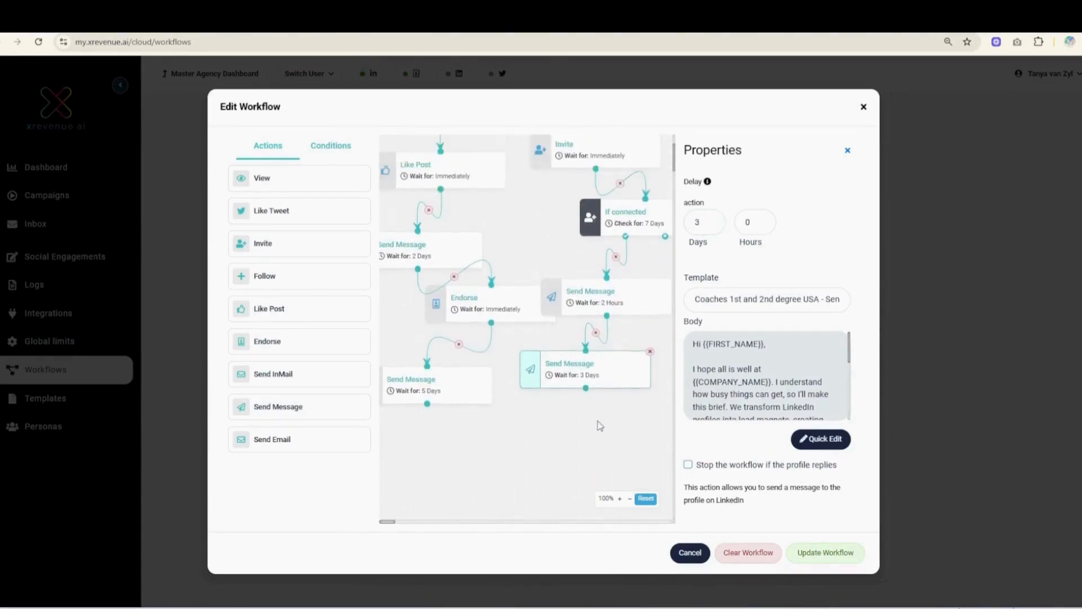
click(597, 307)
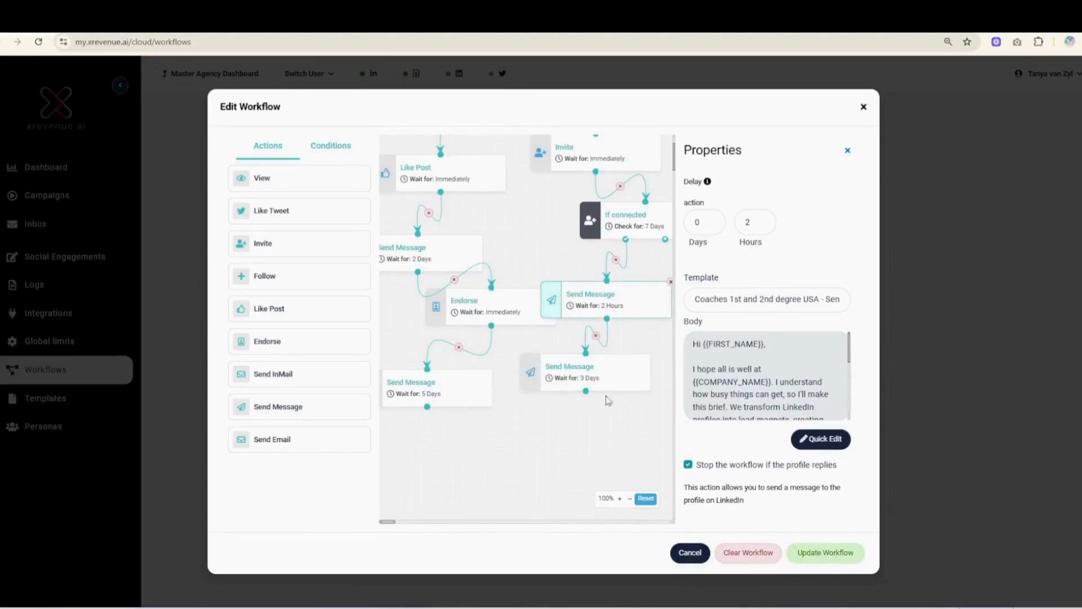
click(813, 551)
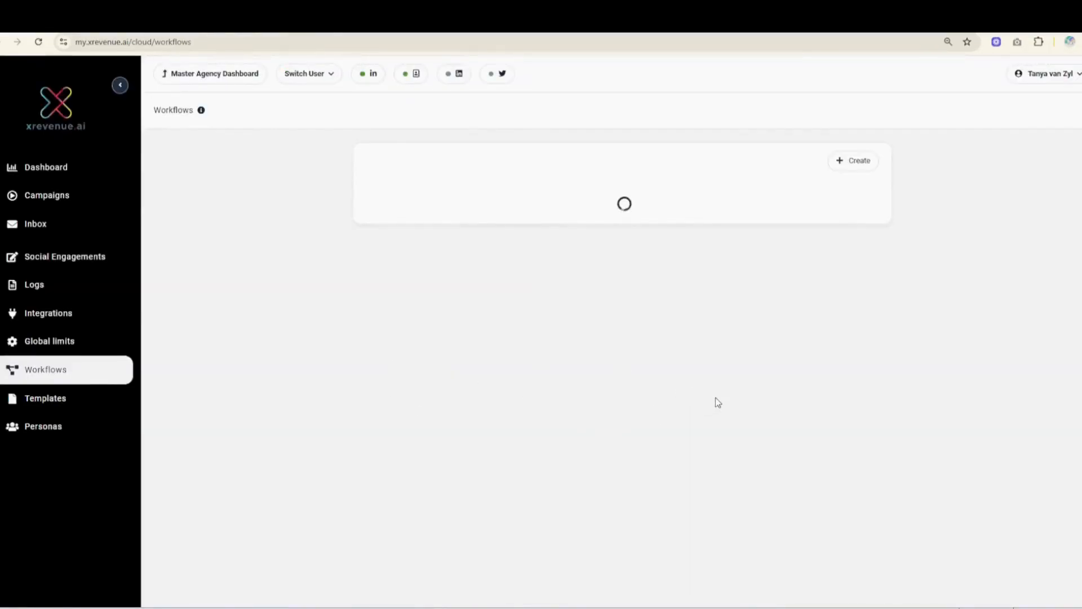
Reopen Test Workflow 1 and look through the templates available for the 2-day Send Message action, leaving the editor without choosing one.
scroll(522, 442, down, 3)
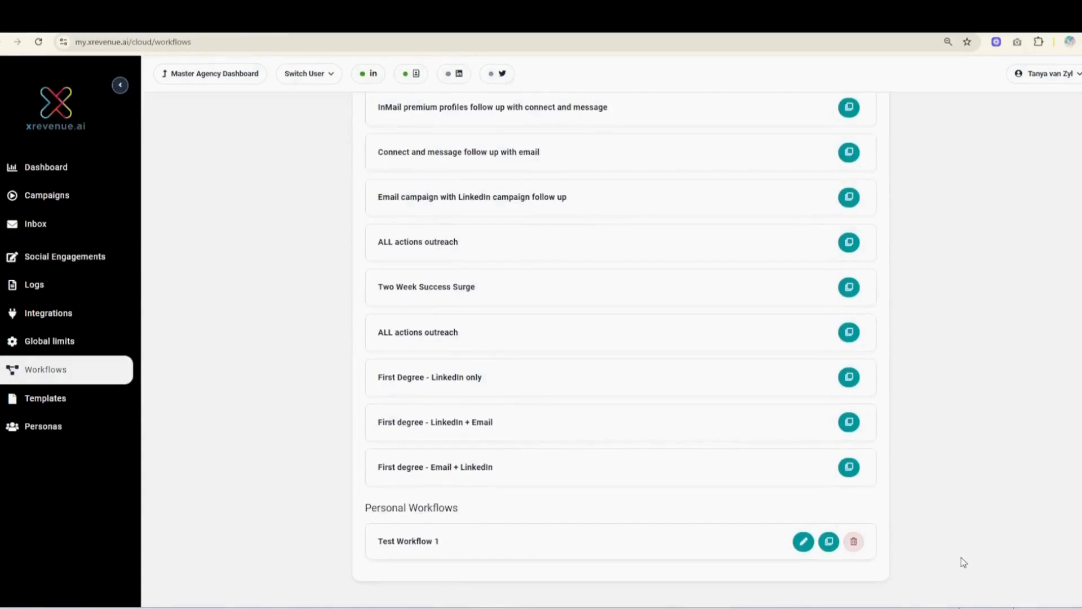
click(803, 542)
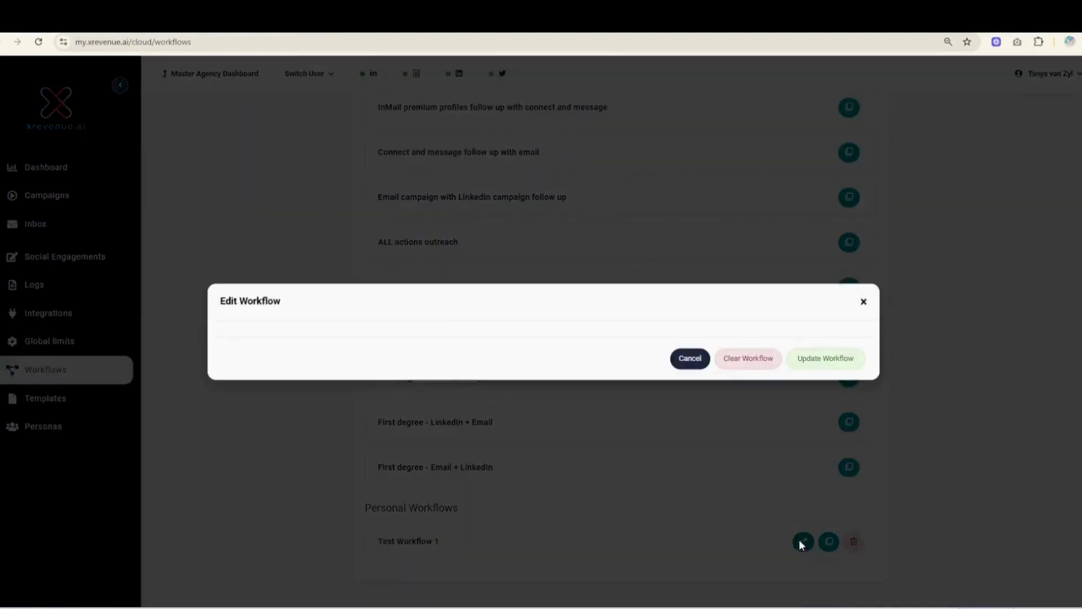
scroll(408, 311, down, 1)
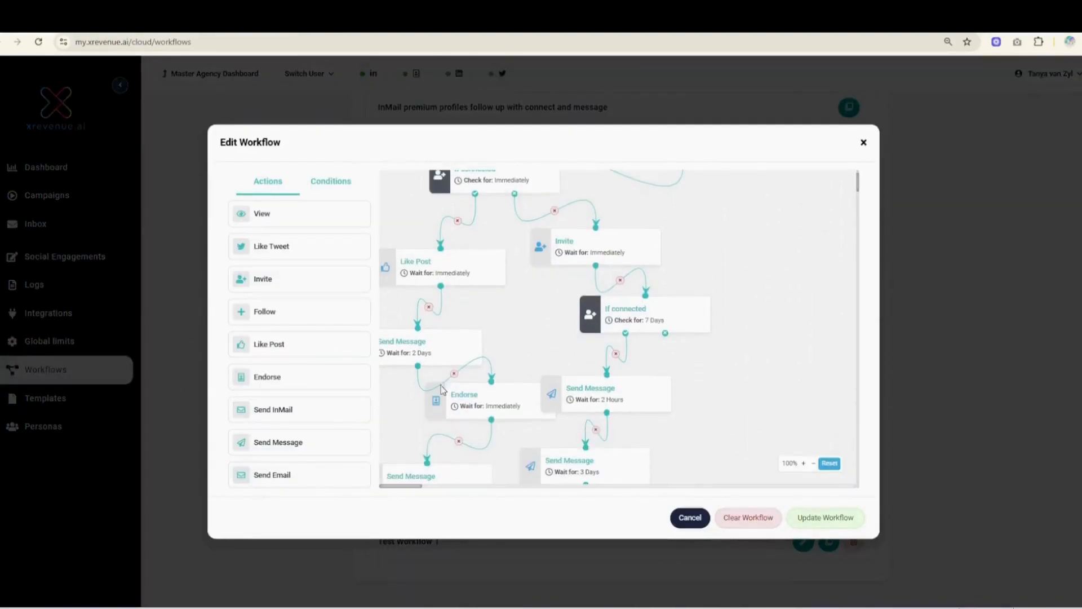
click(399, 345)
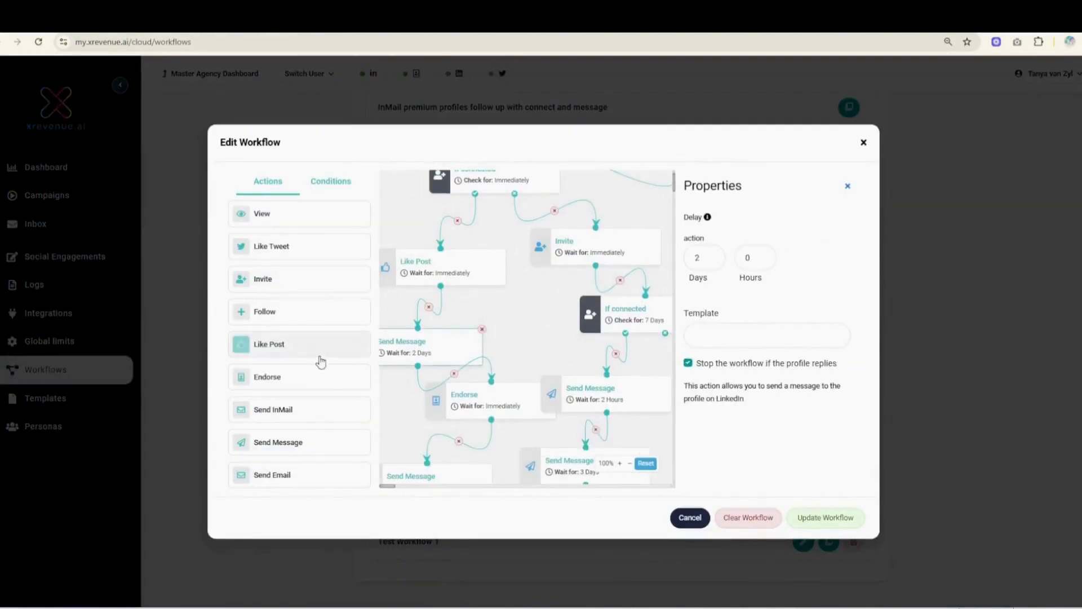
click(720, 338)
click(817, 337)
click(788, 343)
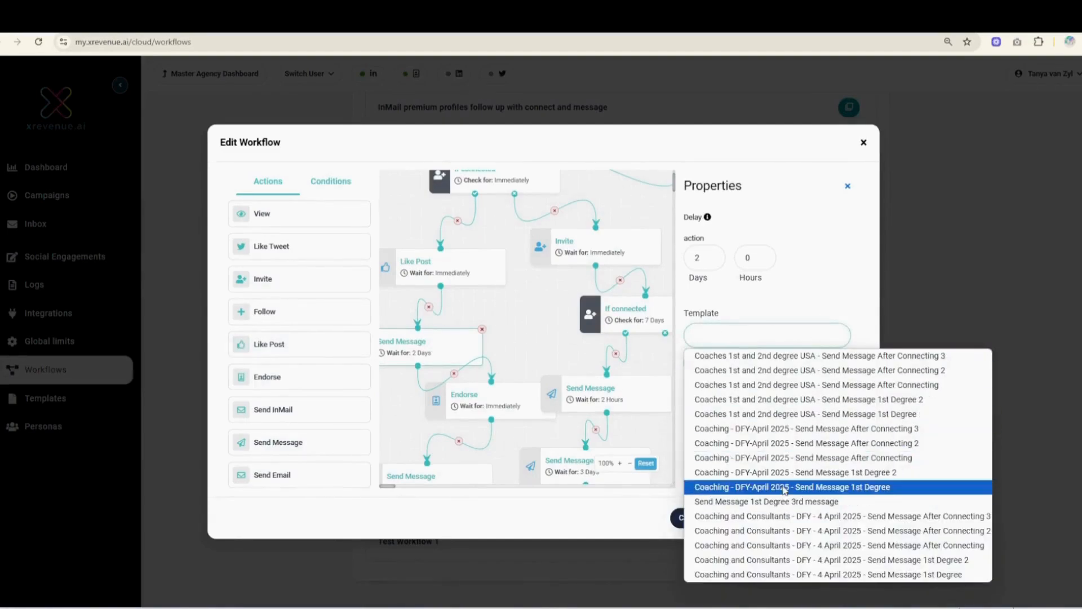
click(826, 340)
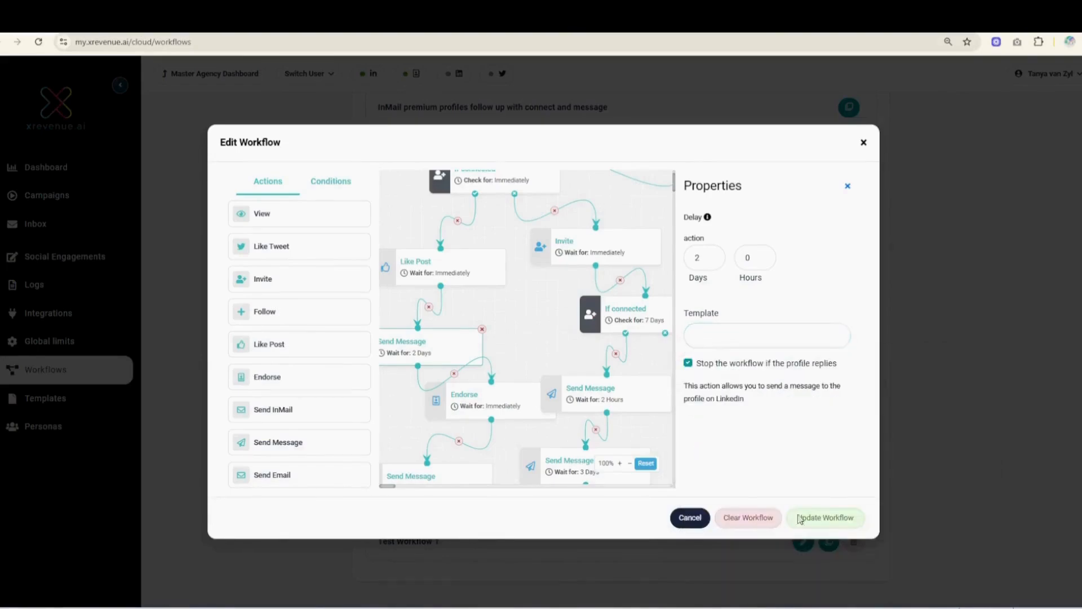
click(864, 144)
View the Templates page, and return to the workflows to reopen Test Workflow 1 in the editor.
click(51, 398)
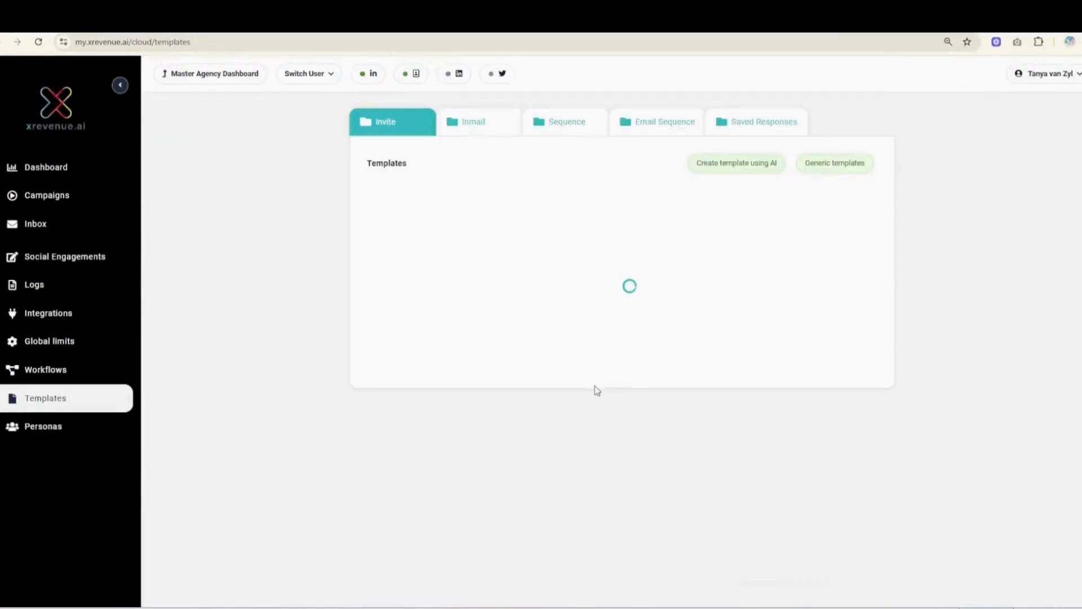
click(63, 375)
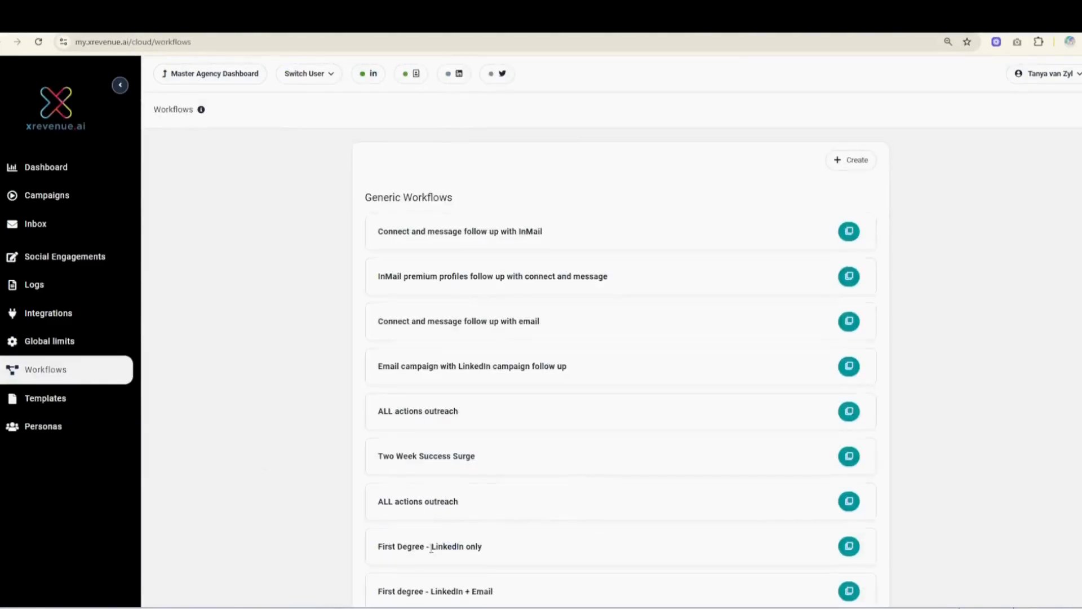
scroll(596, 488, down, 5)
click(803, 542)
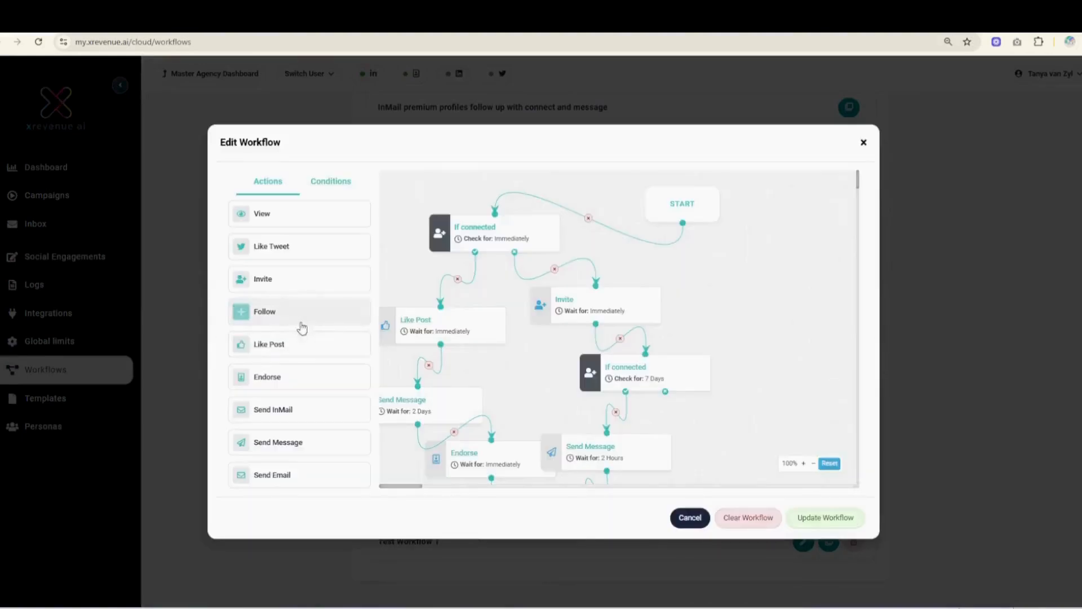
scroll(431, 404, down, 2)
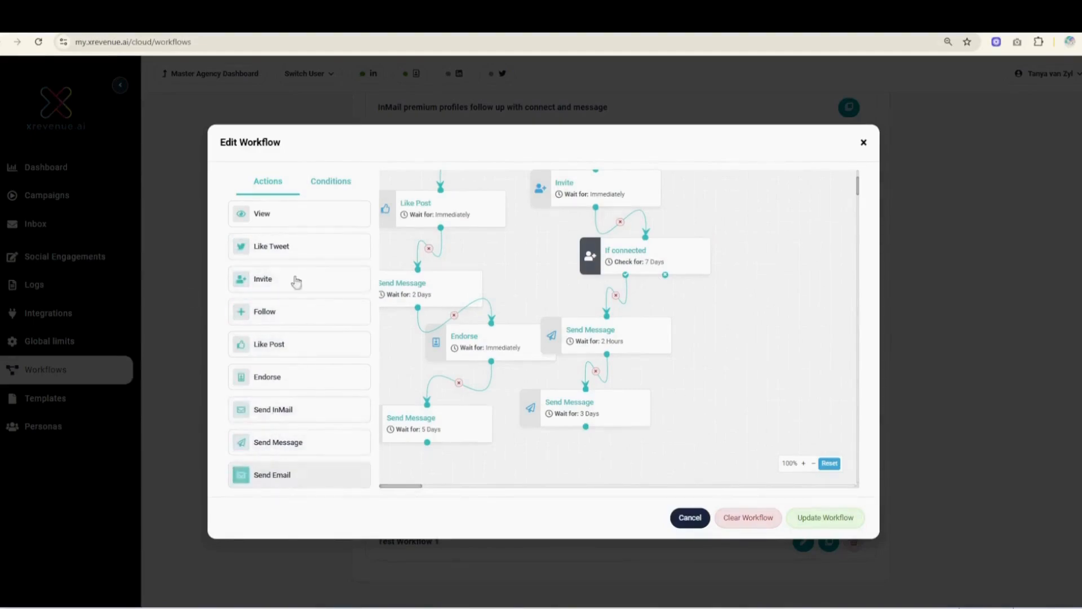
Add an If email exists condition below the 7-day If connected check and link it to that check's not-connected branch.
click(334, 184)
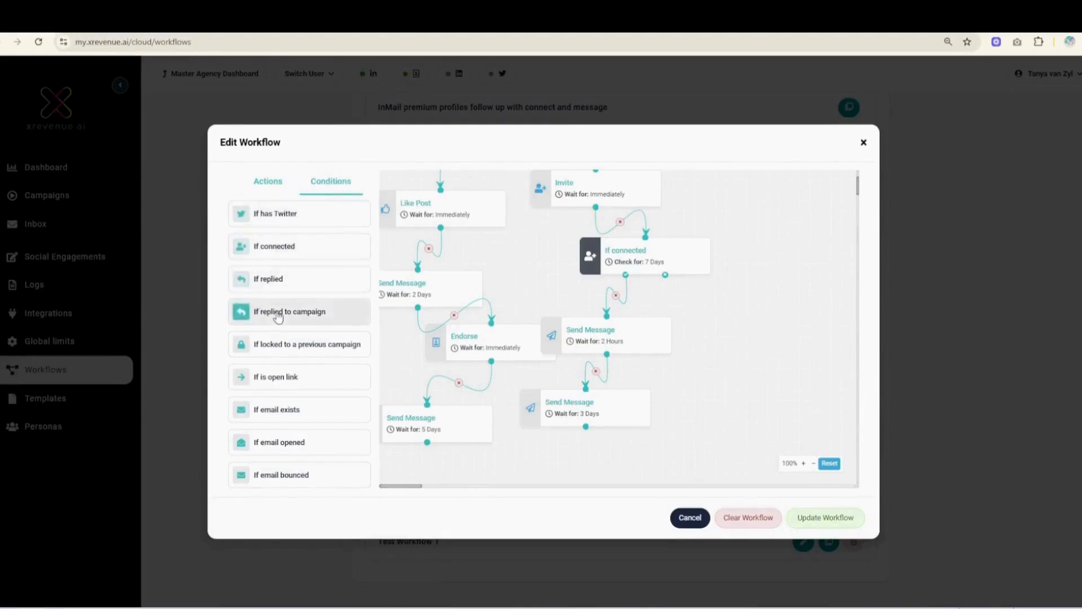
drag(265, 411, 783, 372)
click(783, 372)
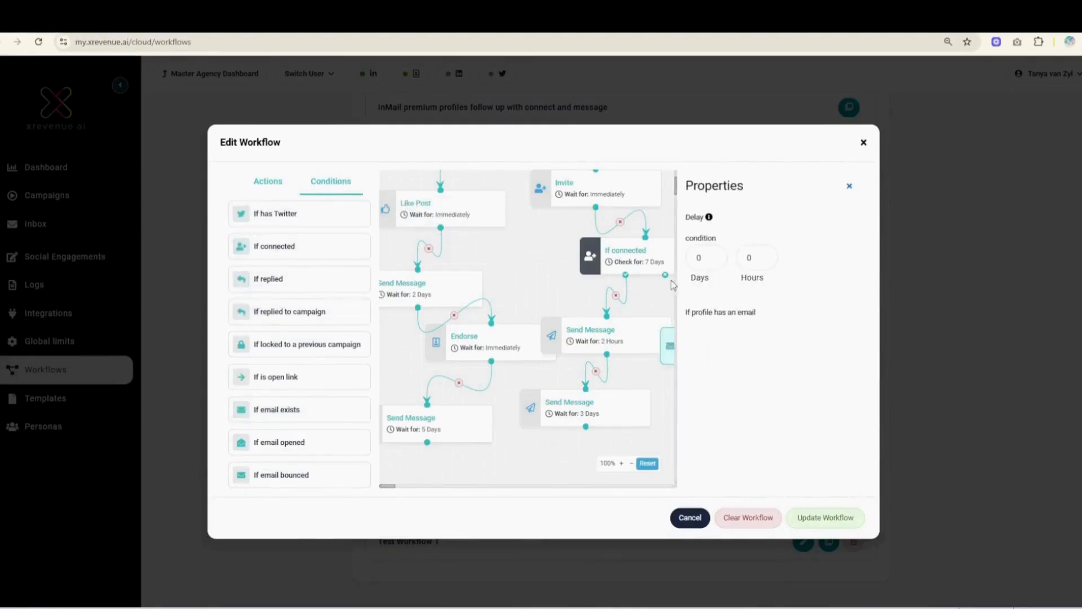
click(849, 188)
drag(665, 274, 726, 325)
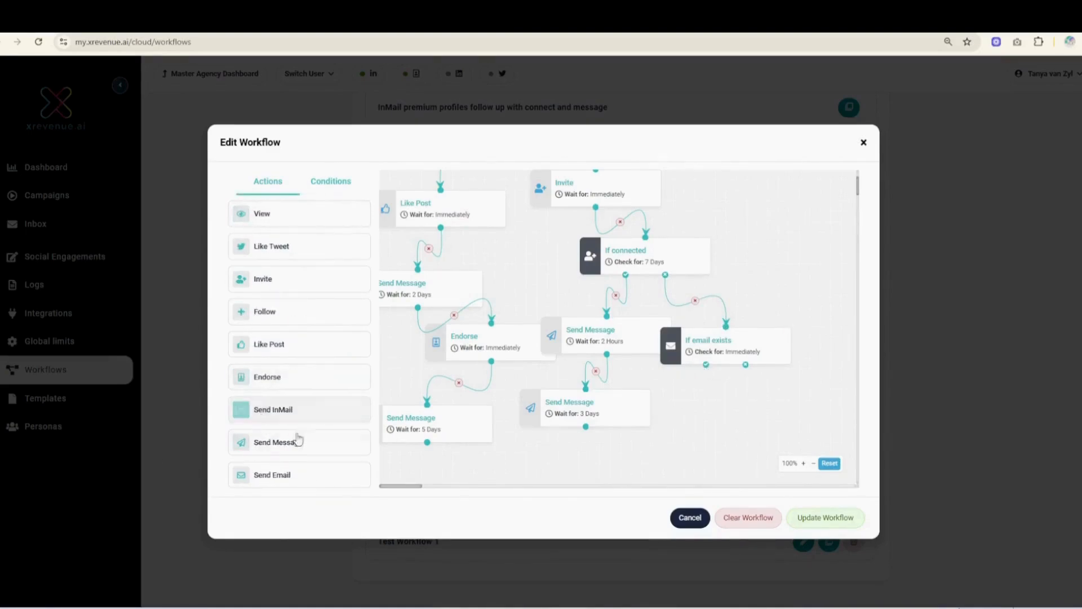
Add a Send Email action with a 1-hour delay and link it to the yes branch of If email exists.
drag(280, 475, 685, 417)
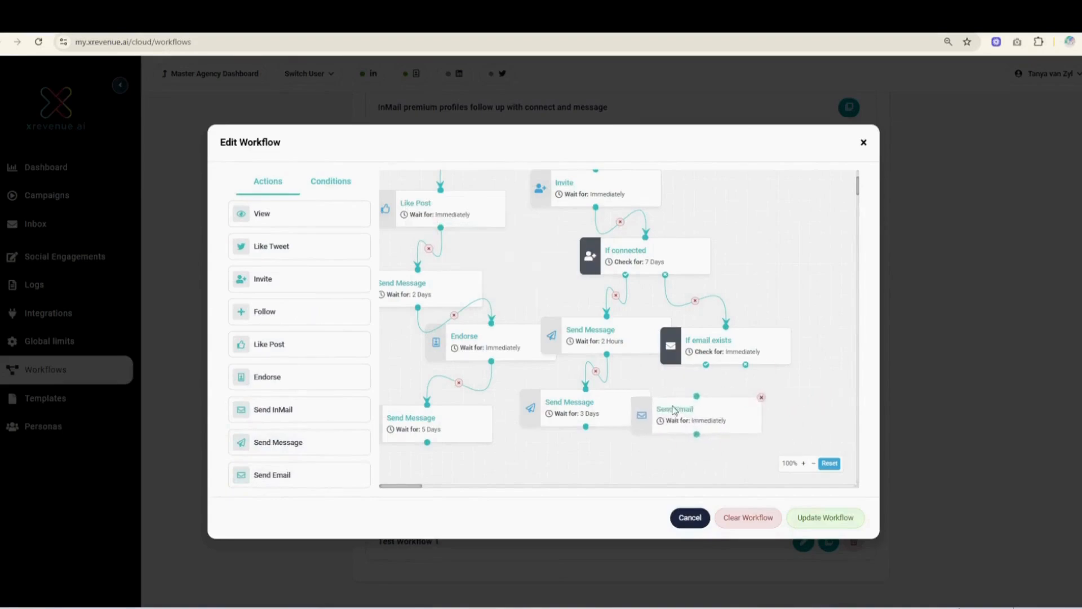
click(707, 217)
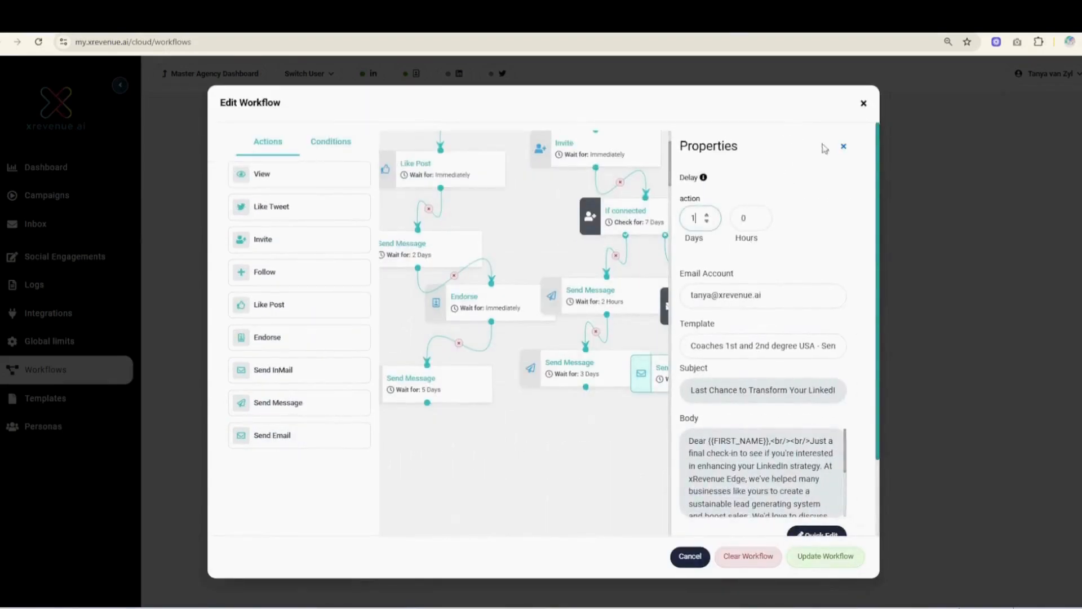
click(707, 222)
click(758, 216)
click(843, 147)
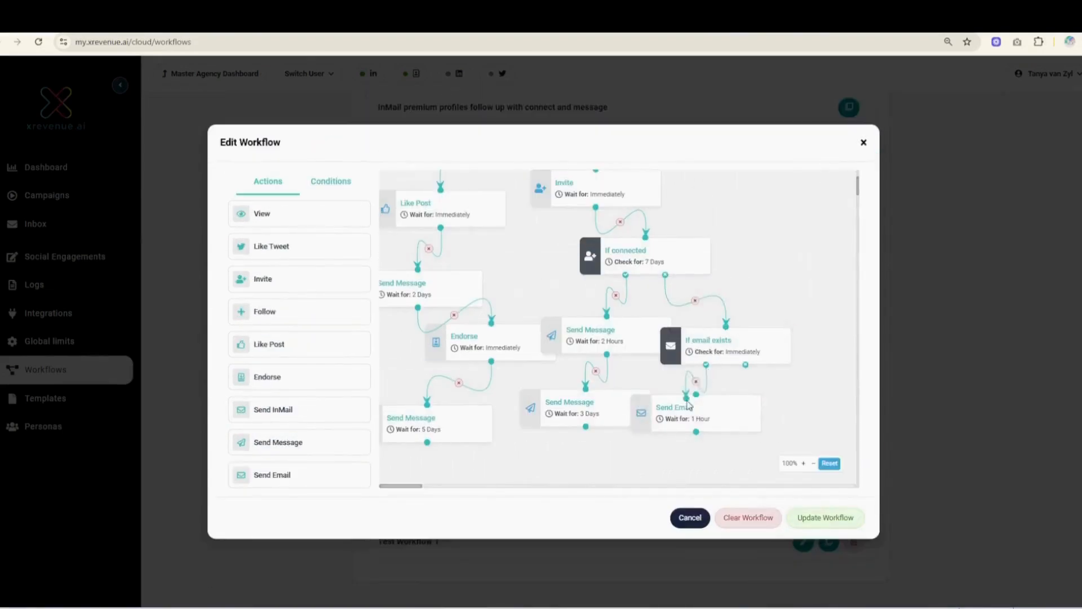
drag(699, 403, 693, 410)
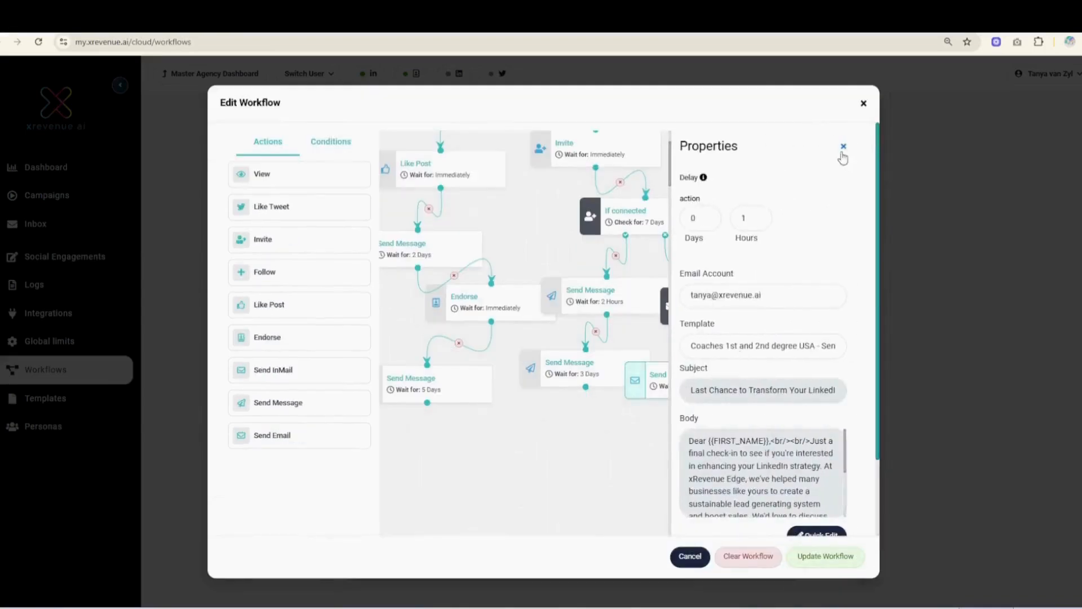
click(844, 148)
Add a Send InMail action with a 1-day delay and link it to the no branch of If email exists.
click(278, 421)
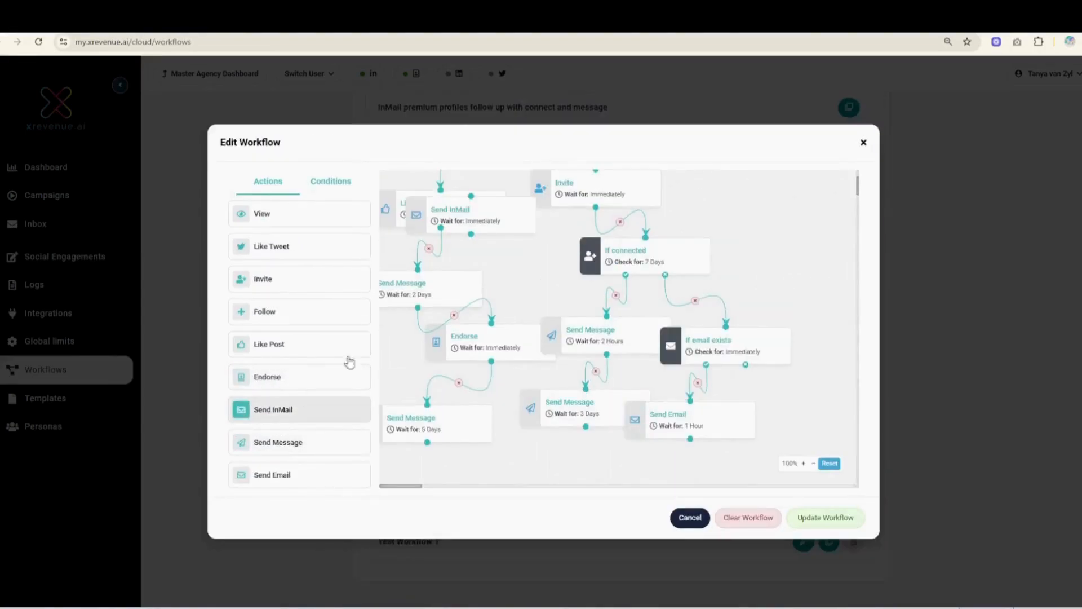
drag(481, 219, 791, 413)
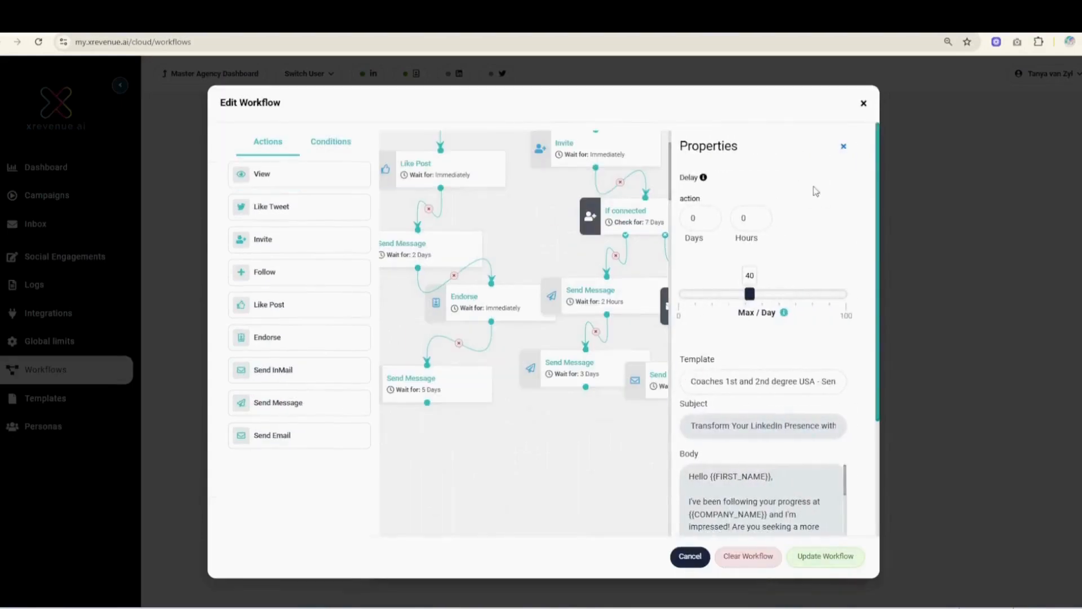
click(844, 146)
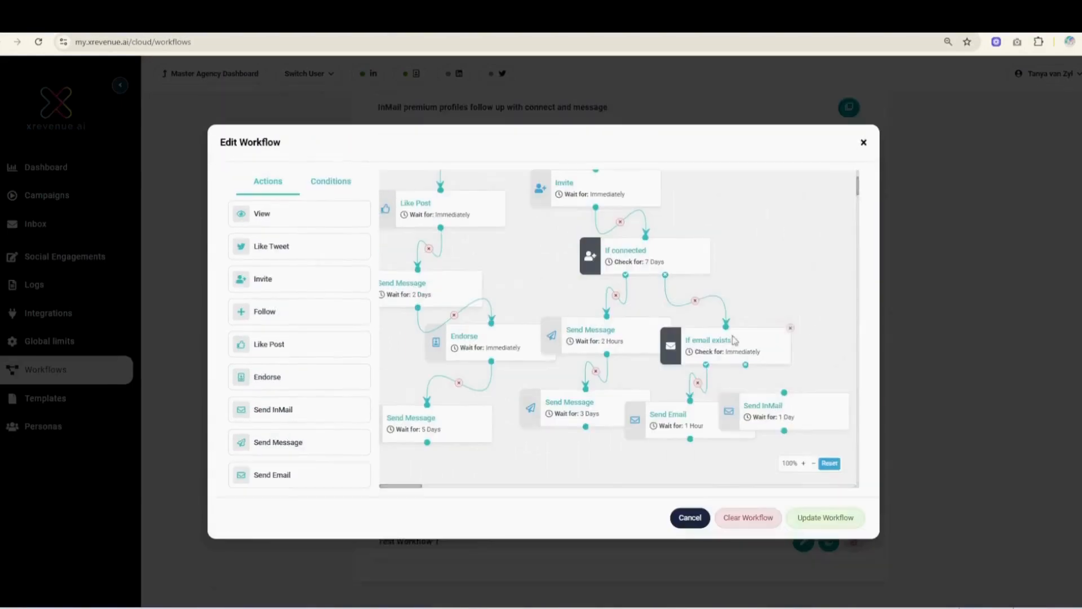
drag(746, 365, 785, 394)
Check the daily maximum in the Send InMail action's properties, and save the updated workflow.
click(770, 419)
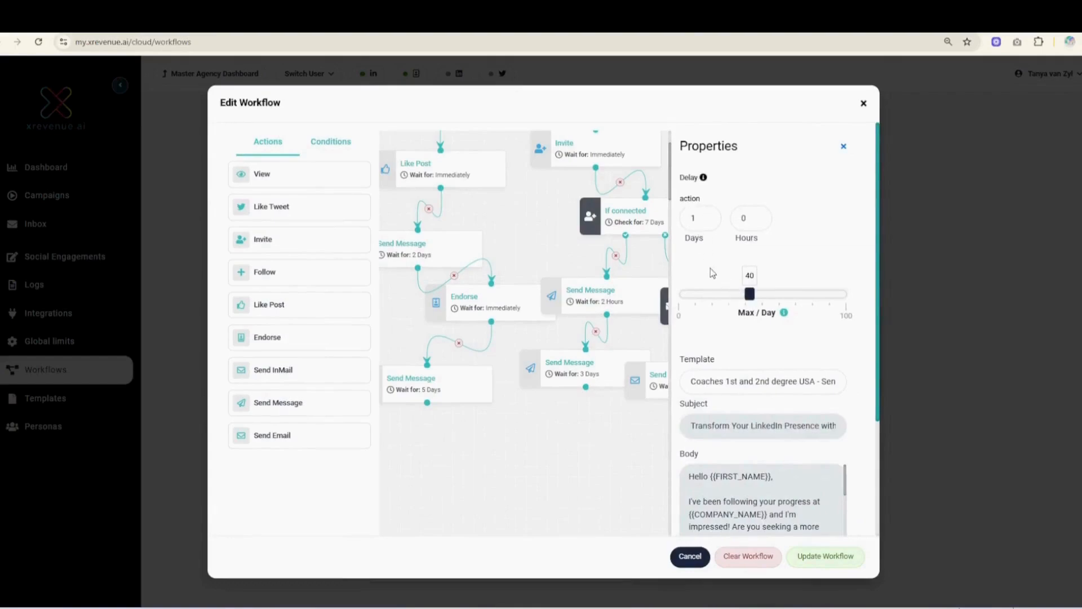
mouse_move(747, 295)
mouse_down()
mouse_move(718, 295)
mouse_move(759, 295)
mouse_move(709, 291)
mouse_move(750, 290)
mouse_up()
click(843, 146)
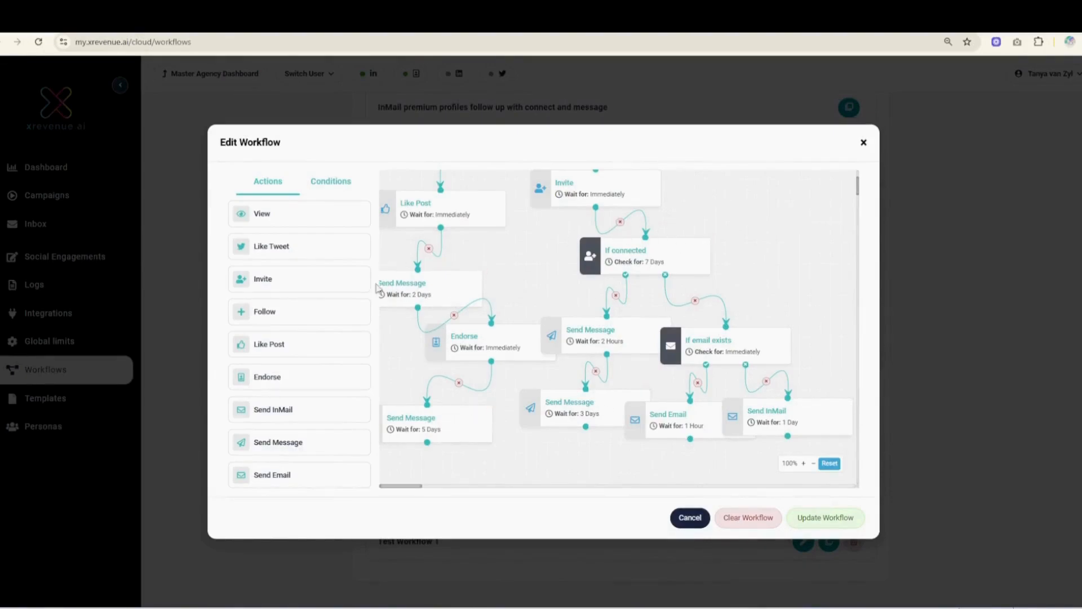
click(824, 527)
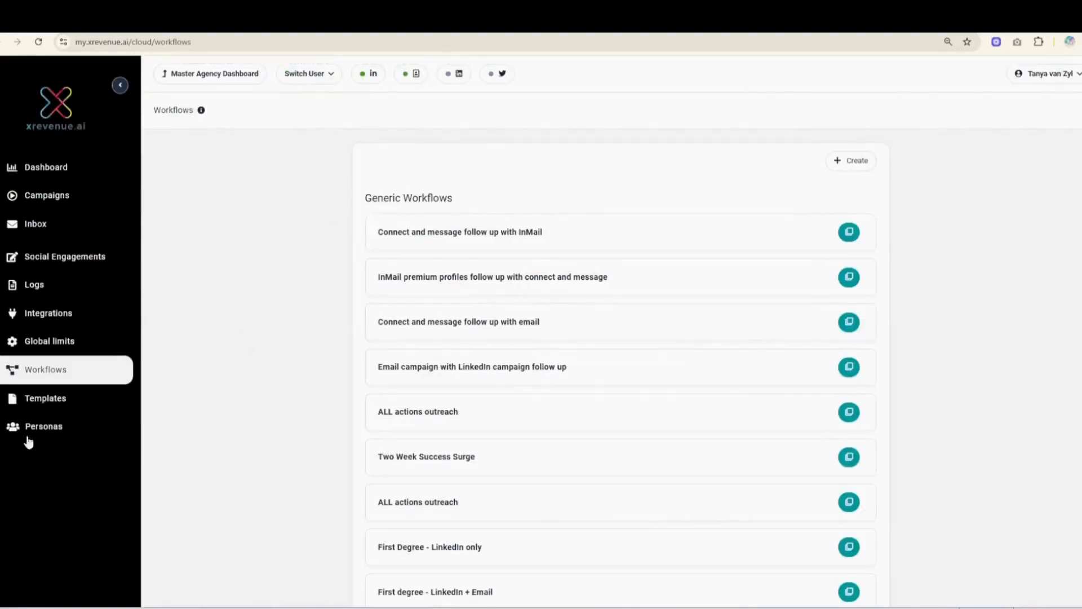
Open the Sequence templates and view the form for creating a template using AI, closing it without filling it in.
click(54, 399)
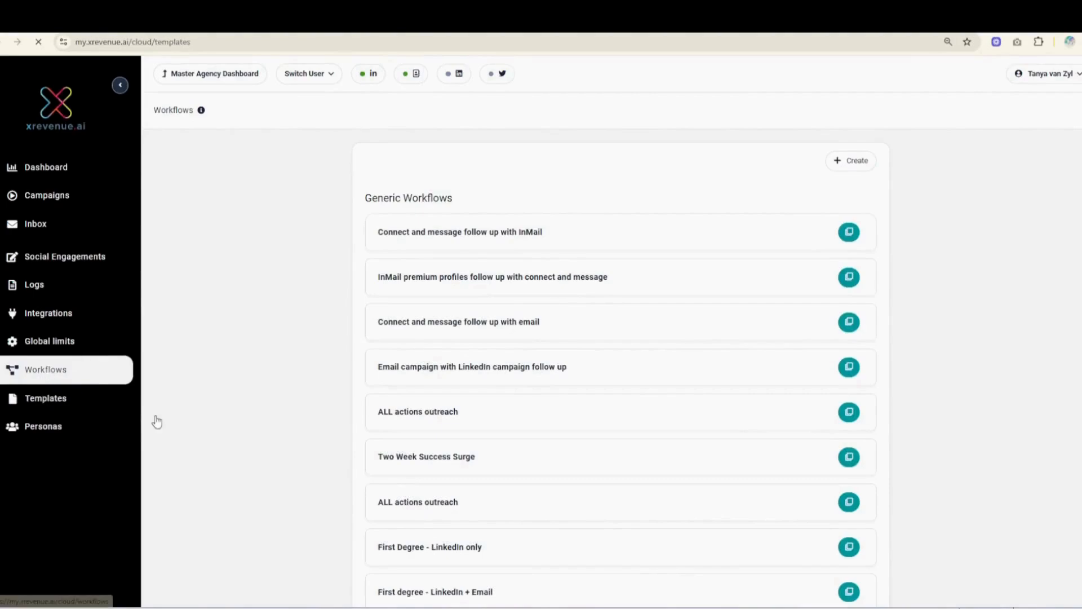
click(573, 130)
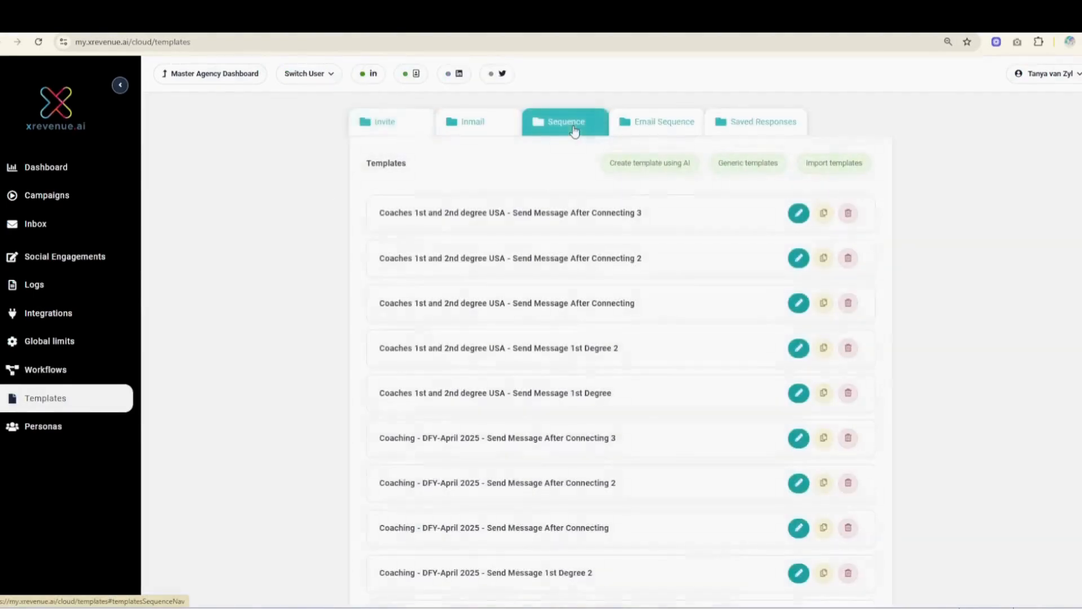
click(671, 165)
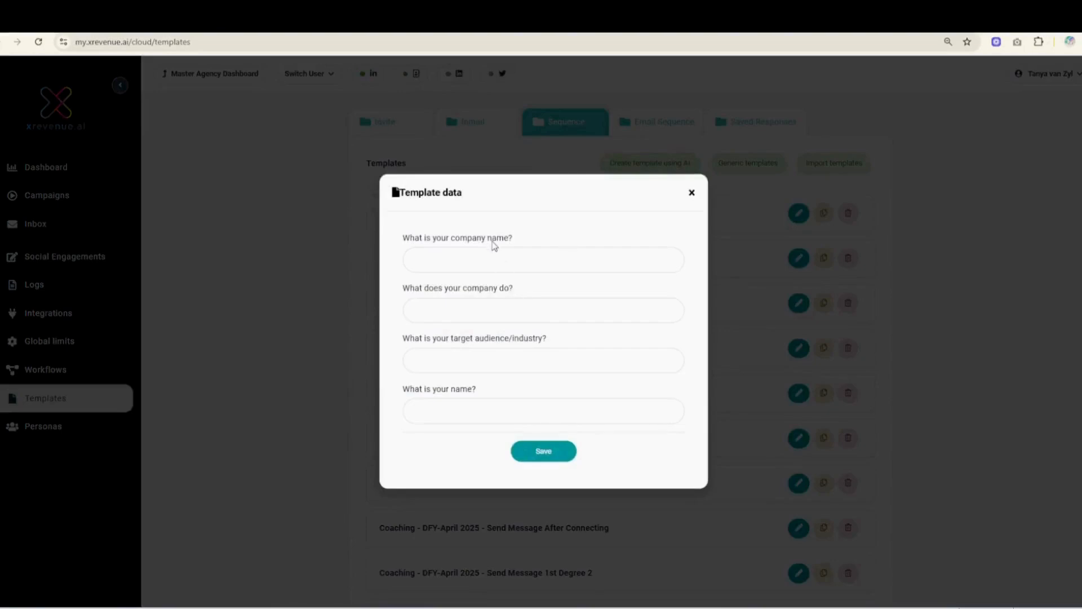
click(691, 192)
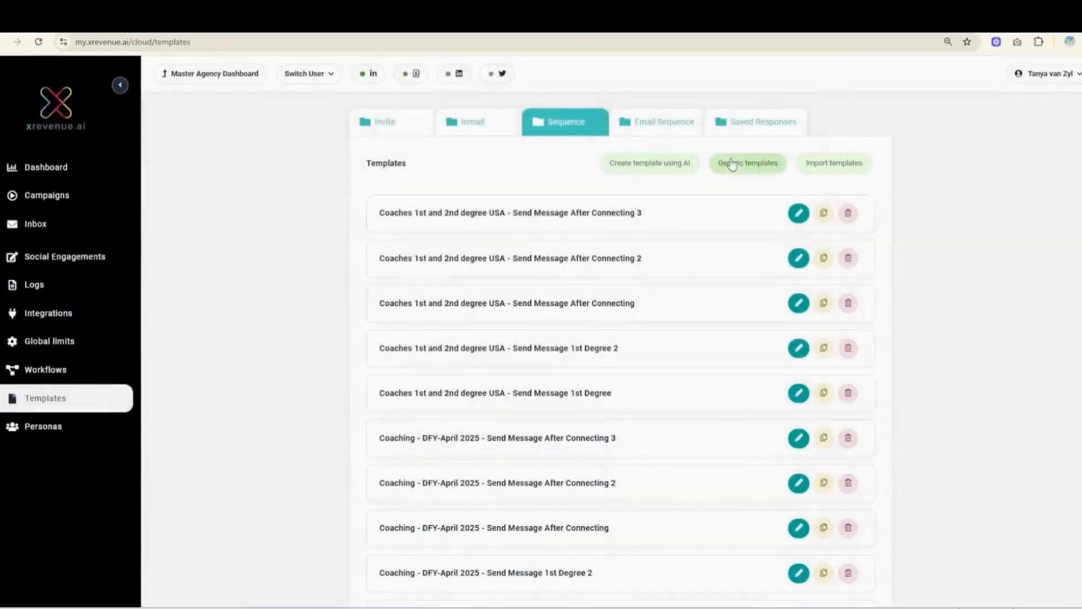
Start a private sequence template from the generic Step 1 - Variant 1 and name it "Test 1st deg msg1".
click(748, 164)
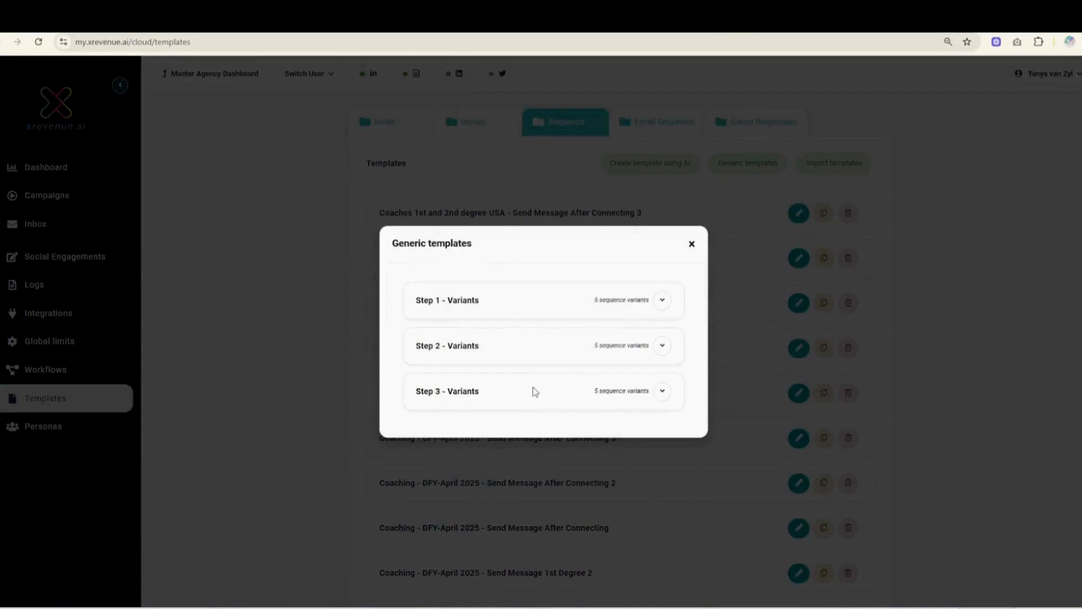
click(663, 300)
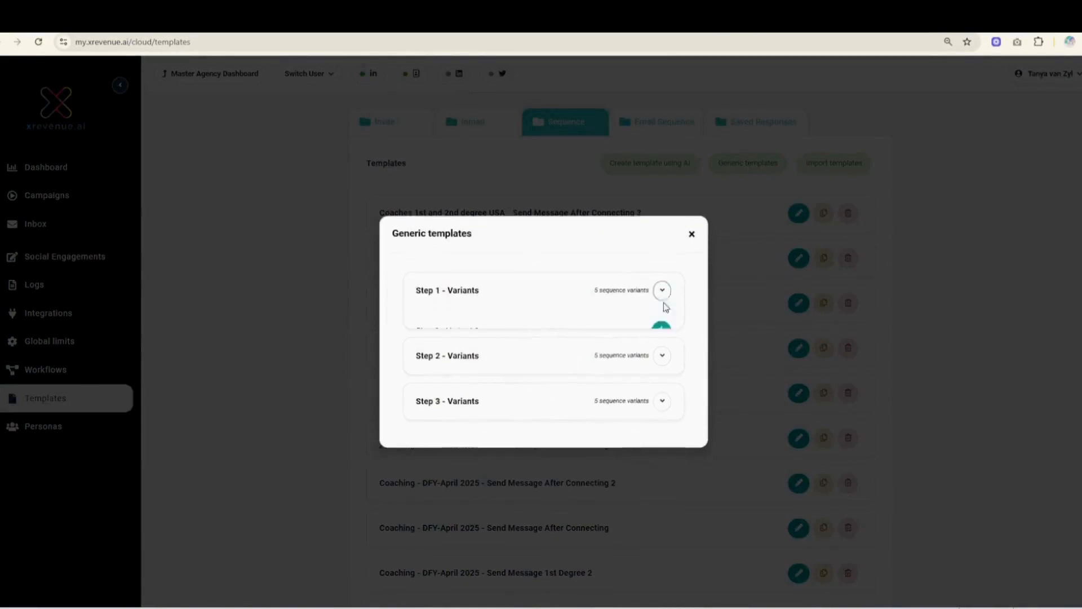
click(661, 228)
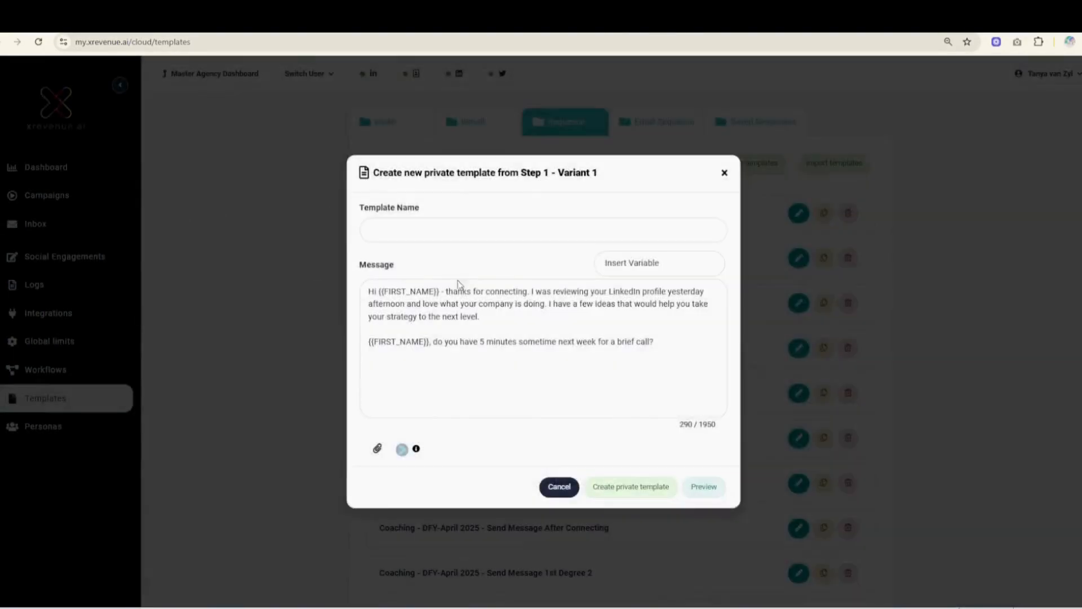
click(428, 227)
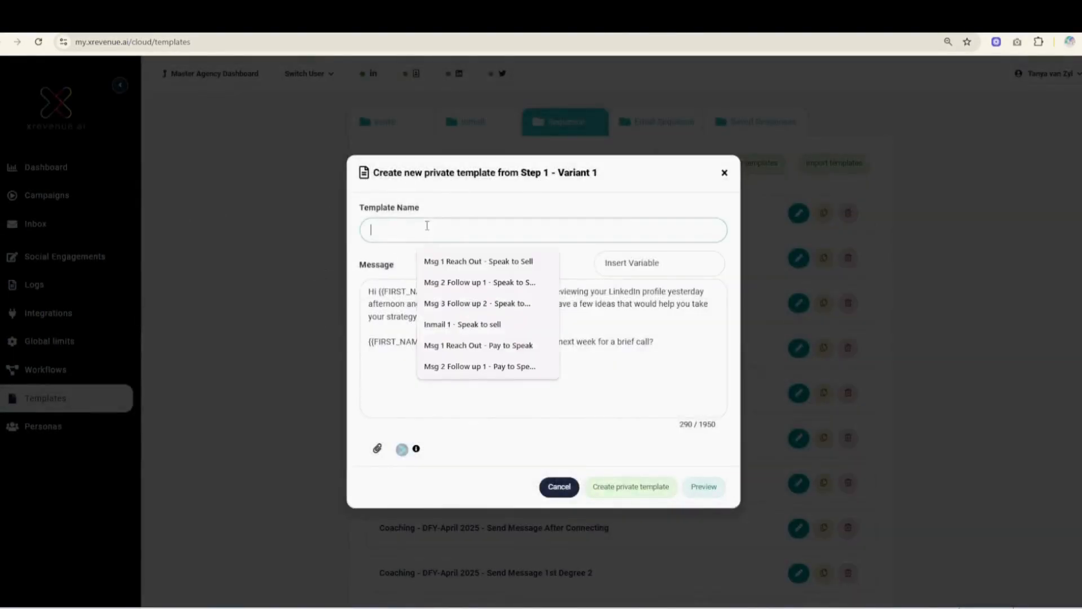
text(T)
key(Caps_Lock)
text(est 1st deg)
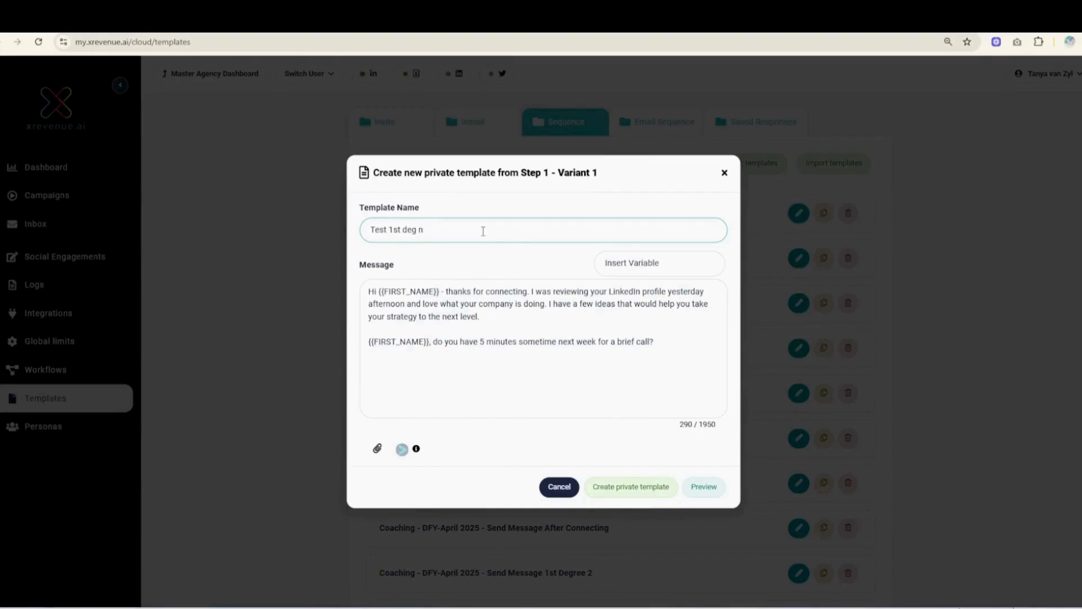
text( msg1)
Add the sign-off "Best," followed by the sender's full name to the message, and create the private template.
click(467, 342)
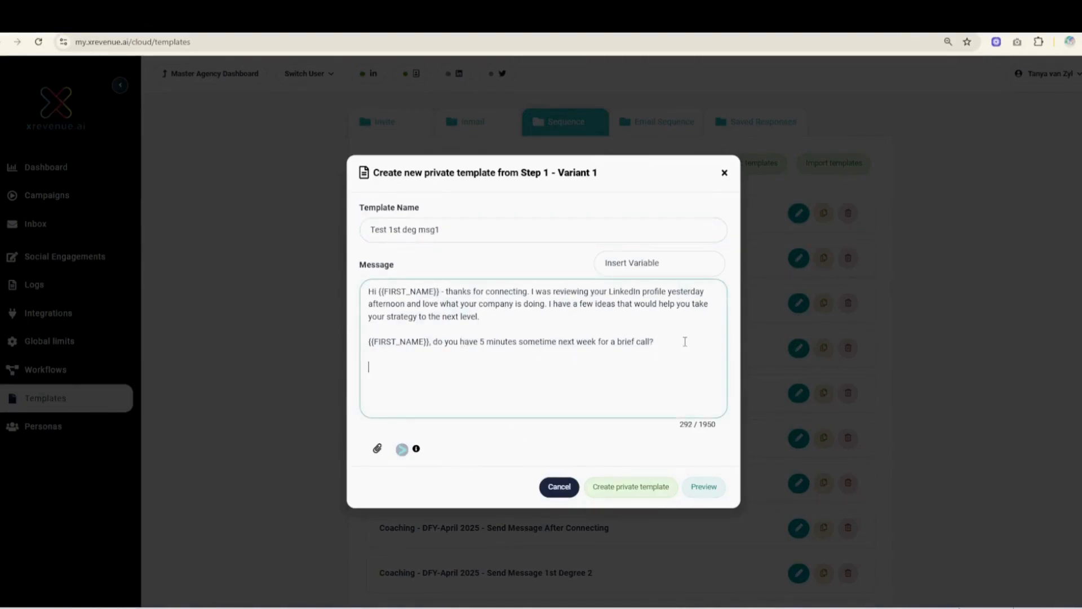
text(Tany)
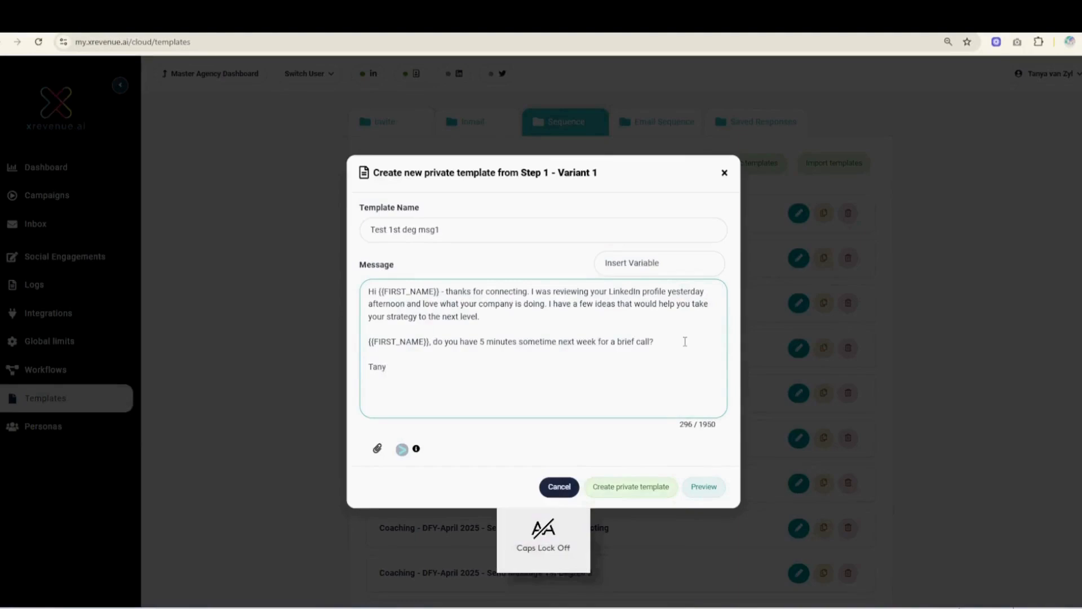
text(Besy)
text(,)
key(Return)
text(Tan)
text(ya v Zyl)
text(an Zyl)
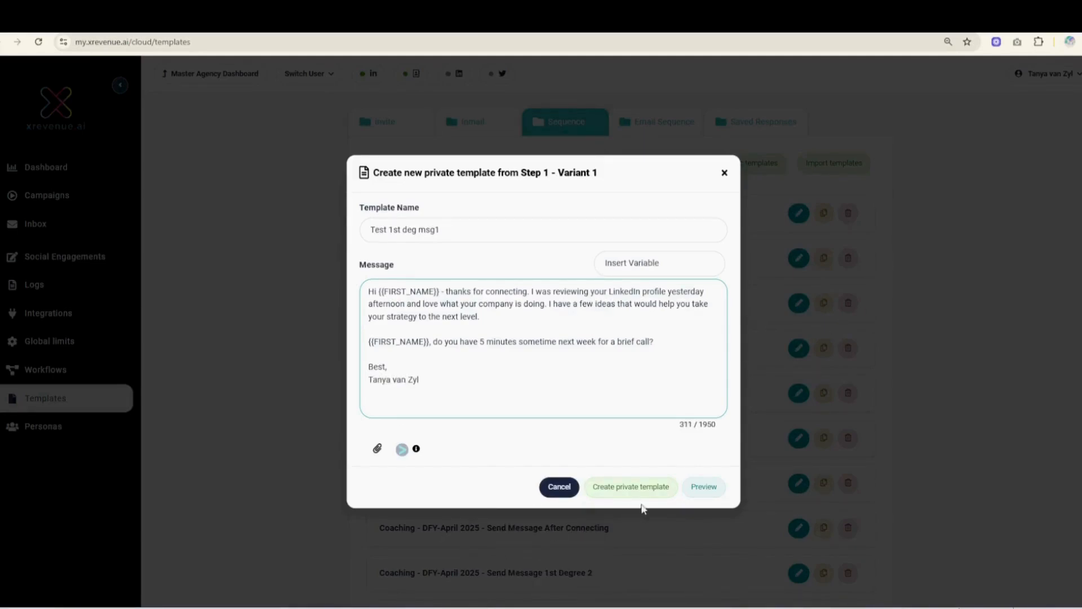
click(623, 493)
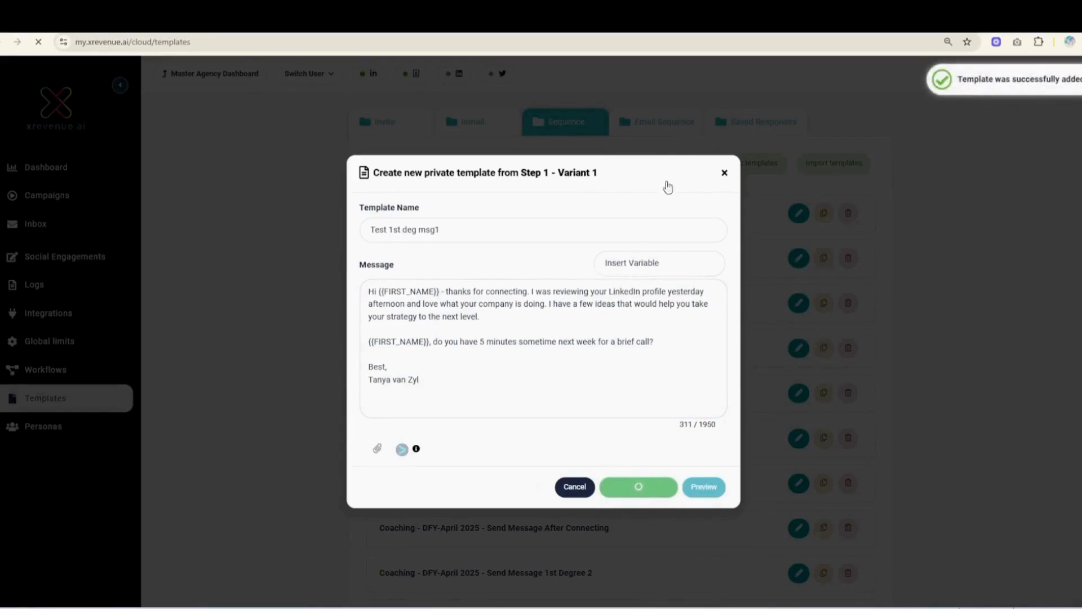
click(725, 172)
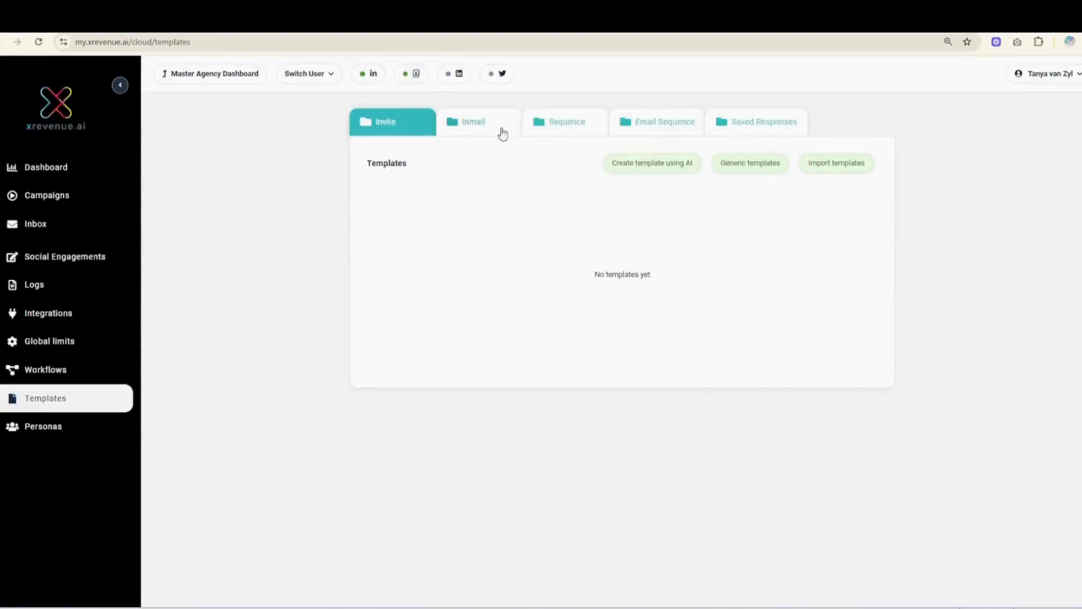
Duplicate the Test 1st deg msg1 sequence template and name the copy "Test 1 dge msg 2".
click(558, 129)
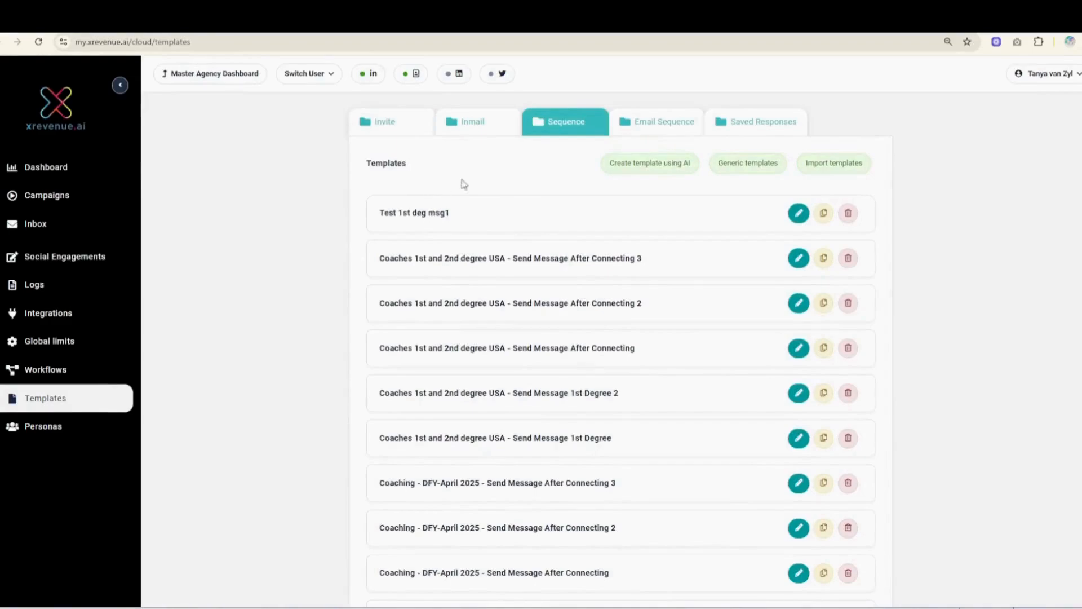
click(825, 213)
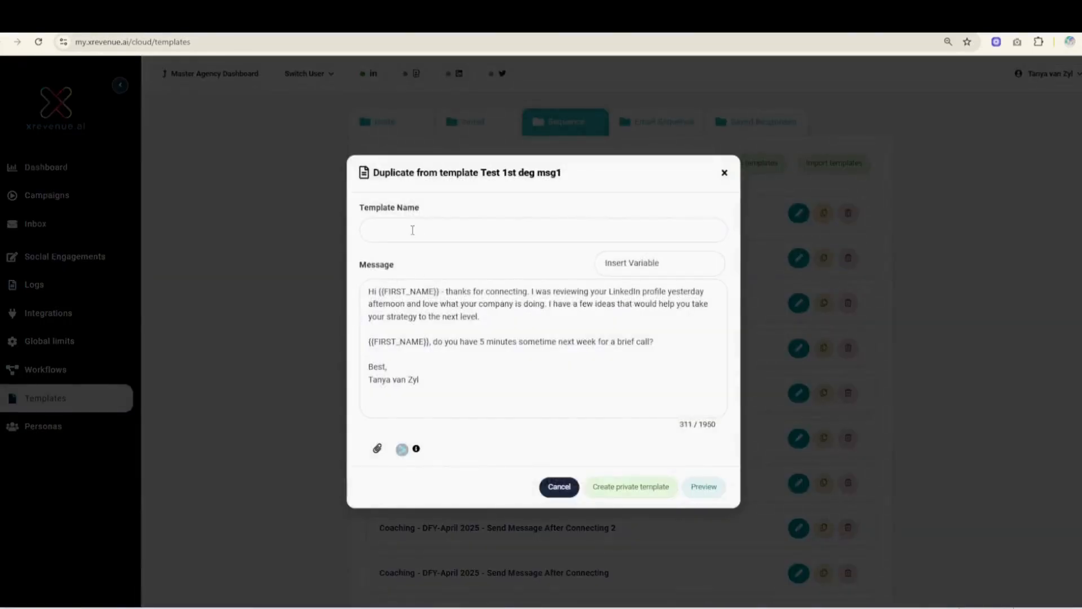
click(412, 230)
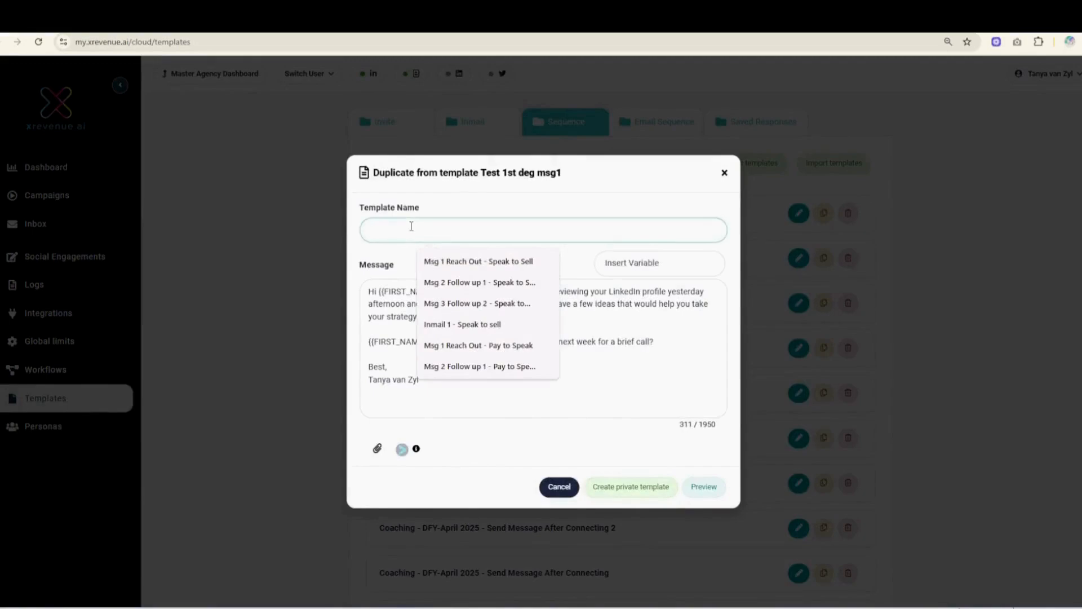
text(T)
key(Caps_Lock)
text(est 1 dge msg 2)
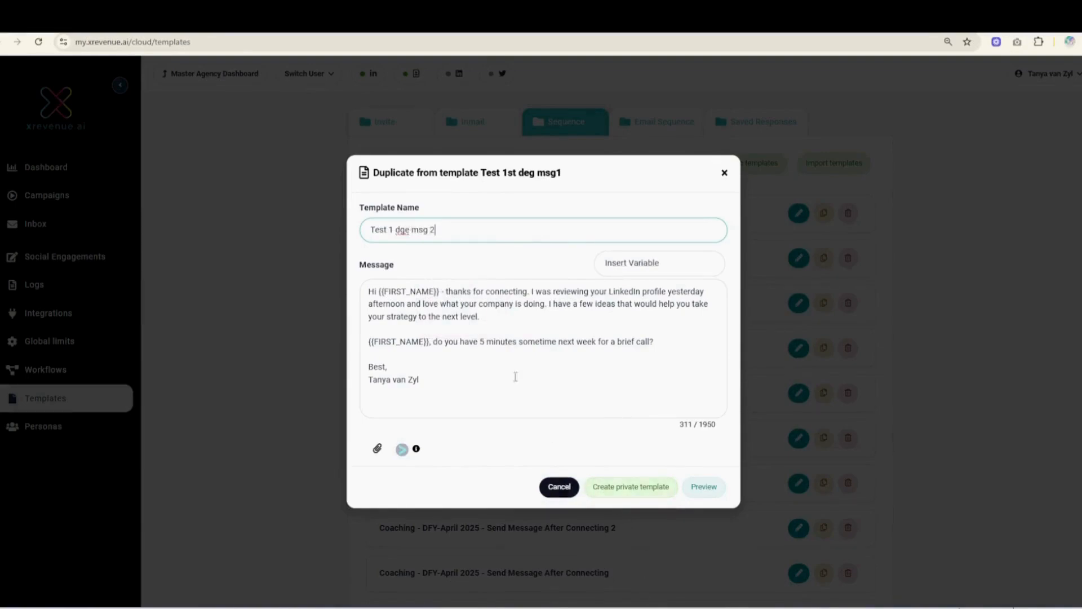
Extend the message greeting after the first-name variable with "from" and the Company Name variable.
click(377, 329)
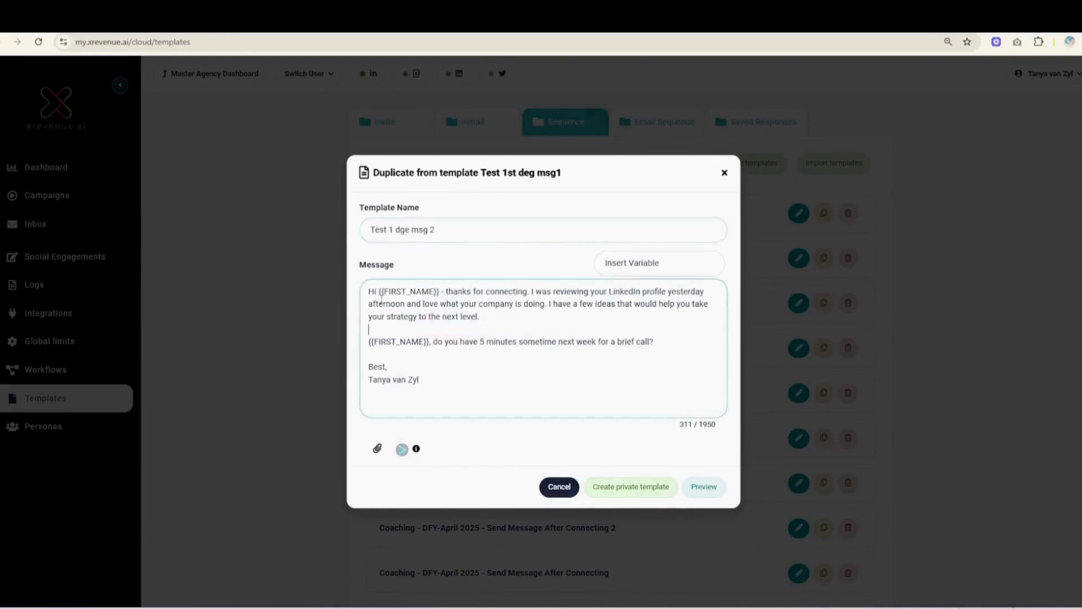
drag(367, 294, 665, 339)
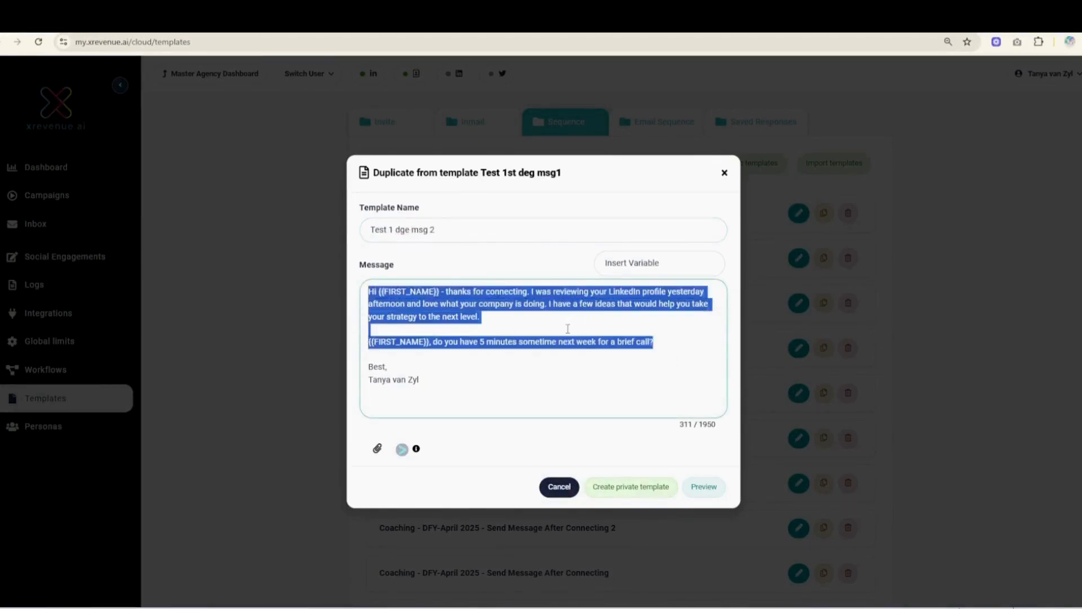
click(488, 321)
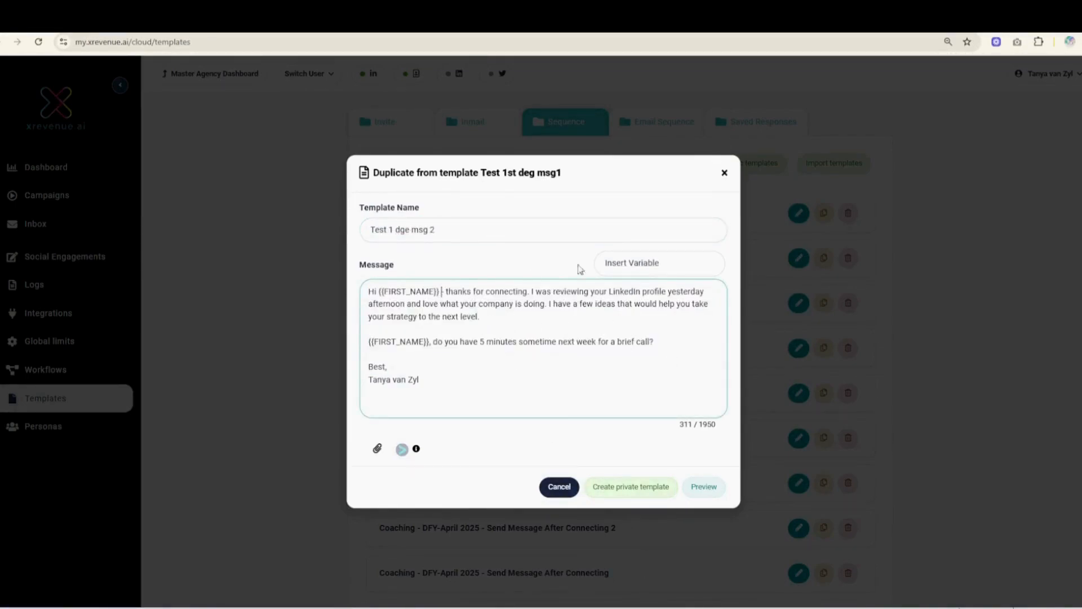
click(630, 263)
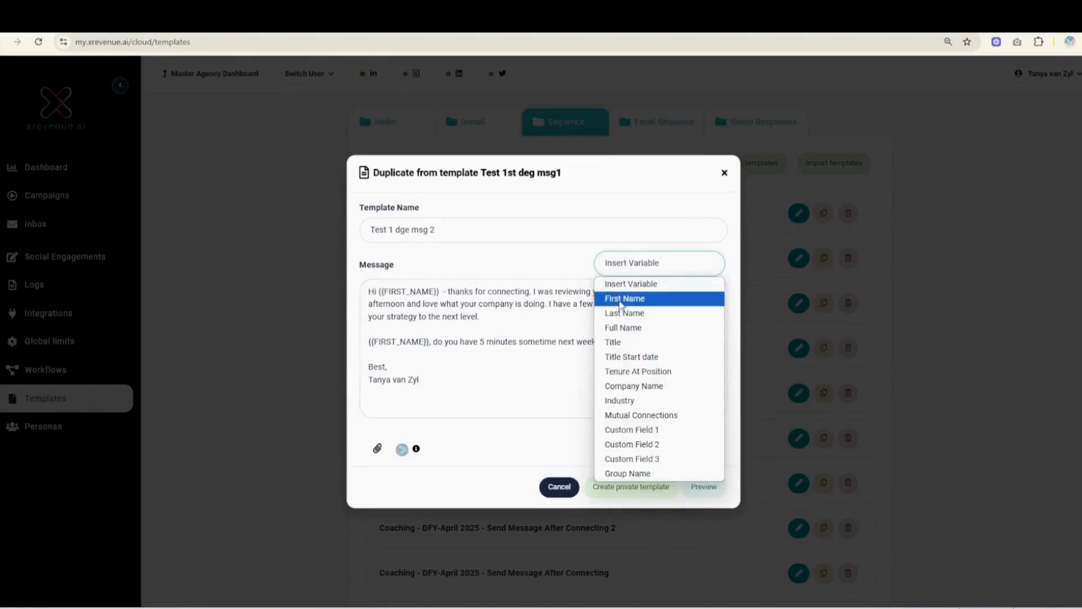
click(622, 387)
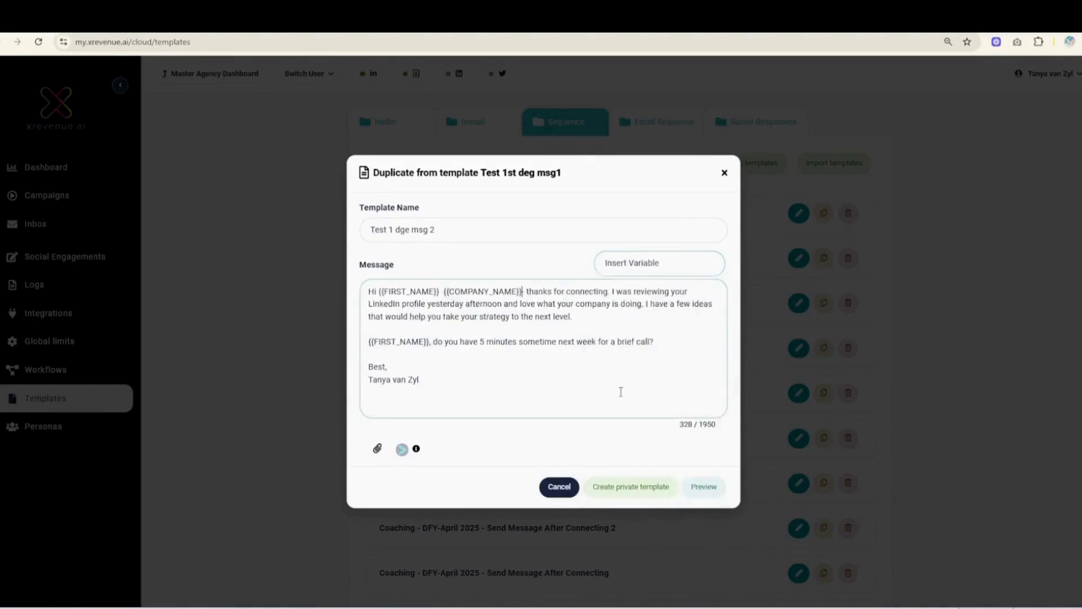
text(from)
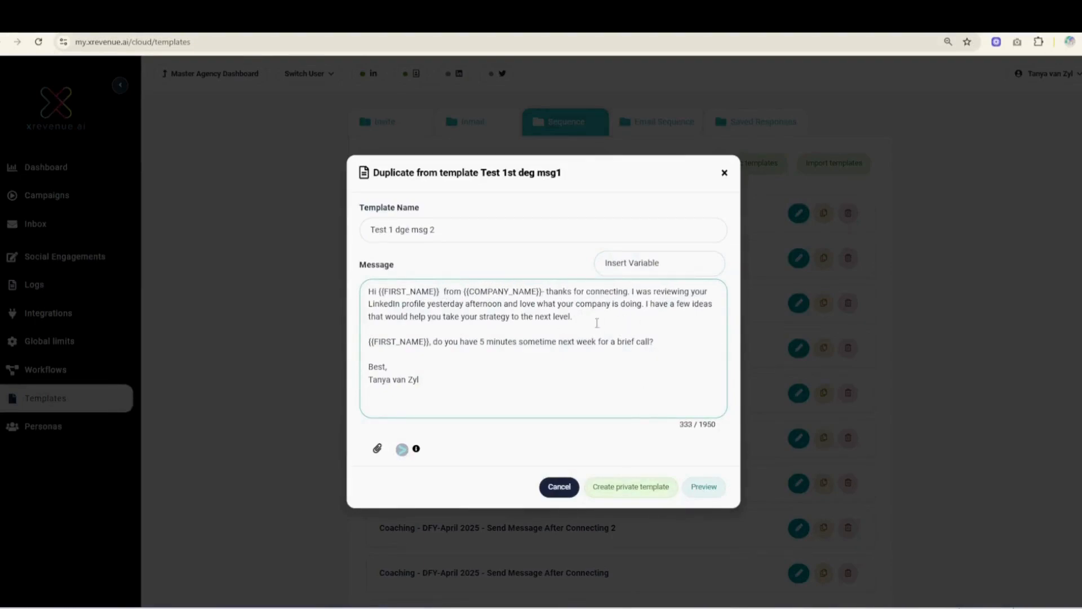
Replace the rest of the opening paragraph with "this is a followup message, I just wanted to find out if you are interested in xyz..." and create the private template.
drag(546, 293, 620, 320)
click(620, 320)
drag(548, 291, 583, 323)
text(1)
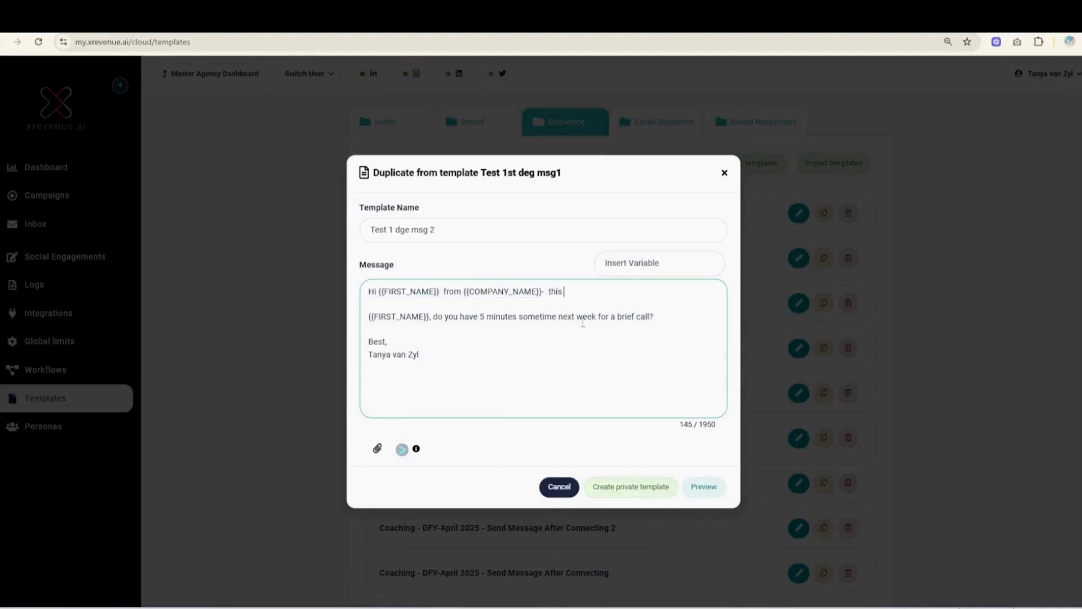
text( this is a followup message, I just wa)
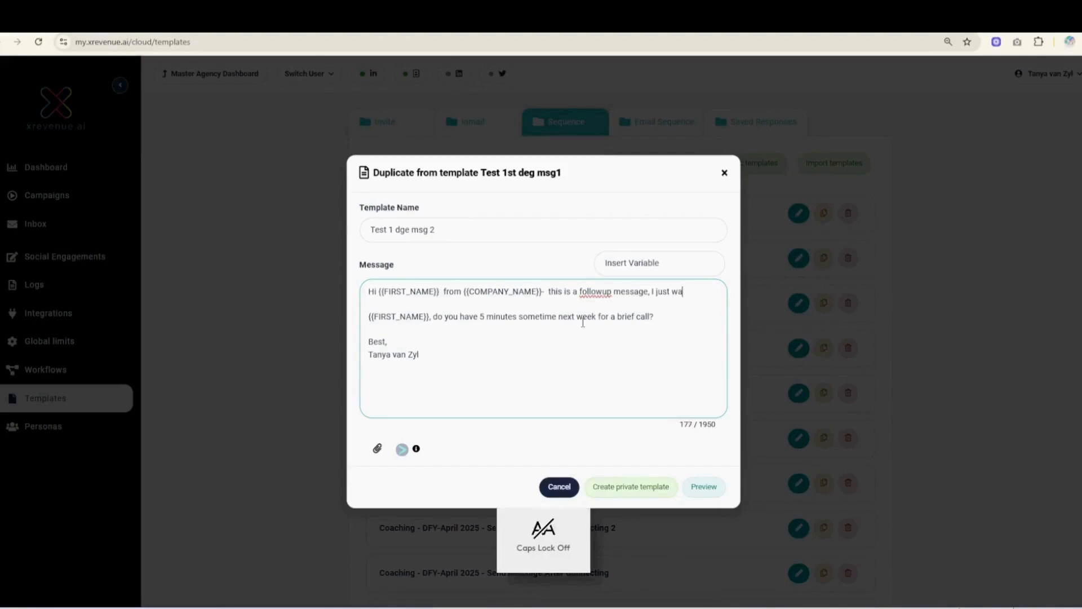
text(nted to find out if you are interested in xyz...)
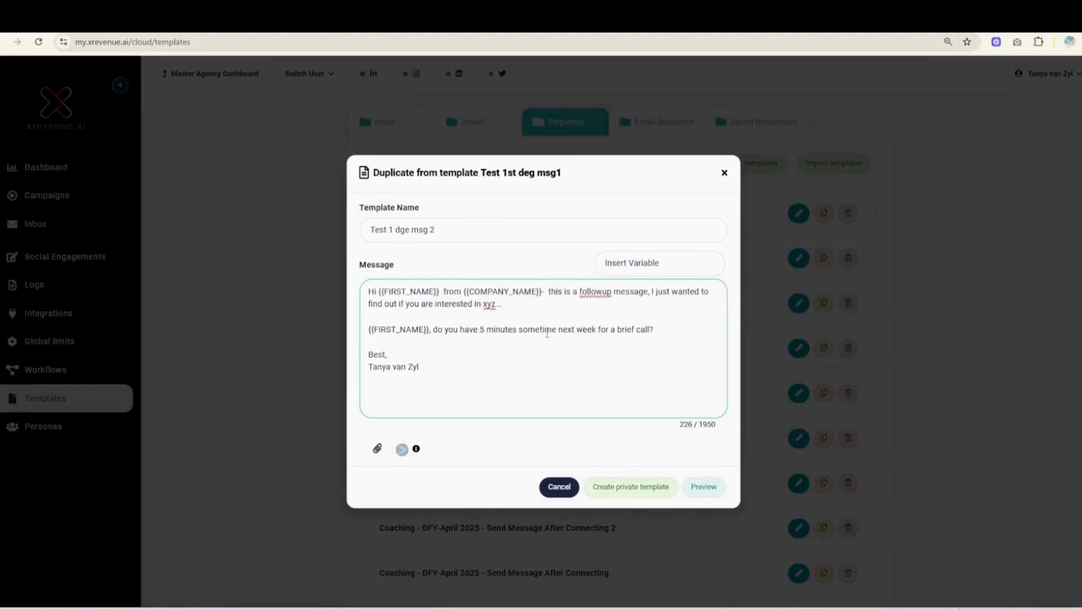
click(607, 492)
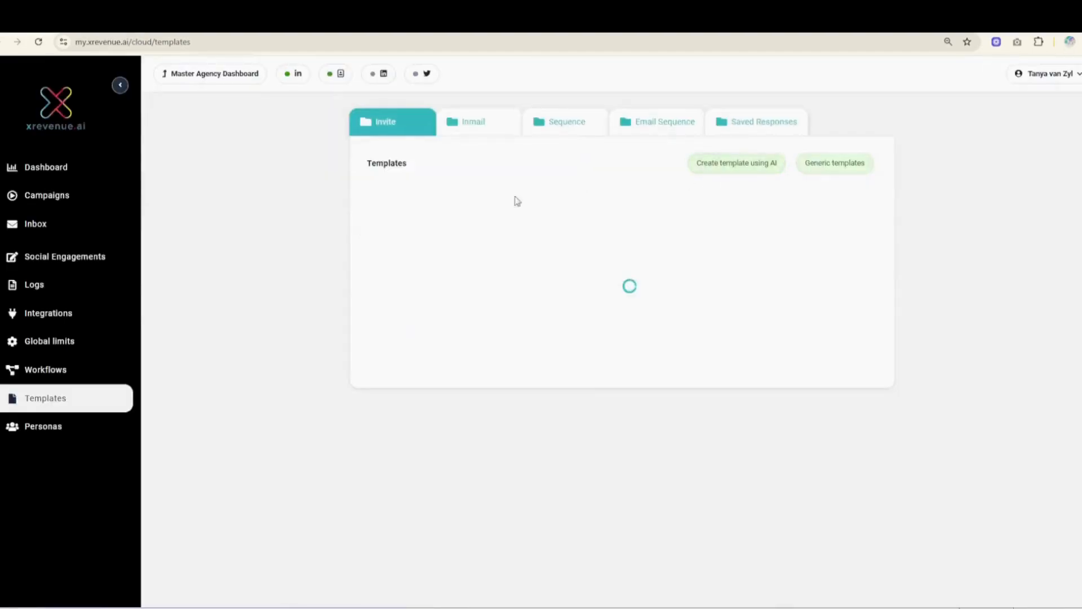
Review the message of the Test 1st deg msg1 sequence template, especially its opening wording, and close it unchanged.
click(564, 128)
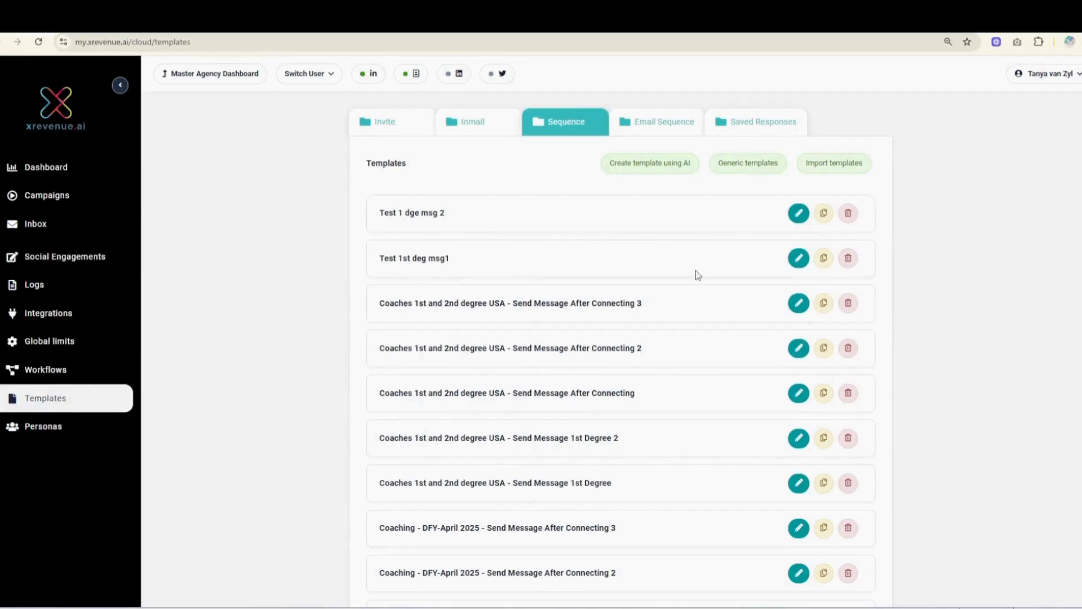
click(799, 258)
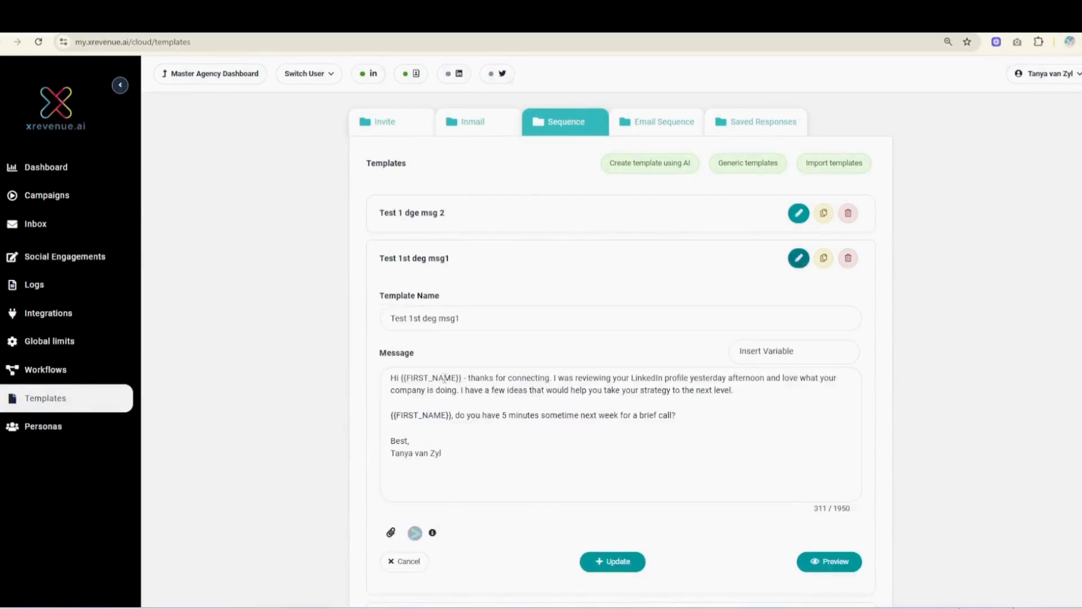
drag(466, 378, 555, 378)
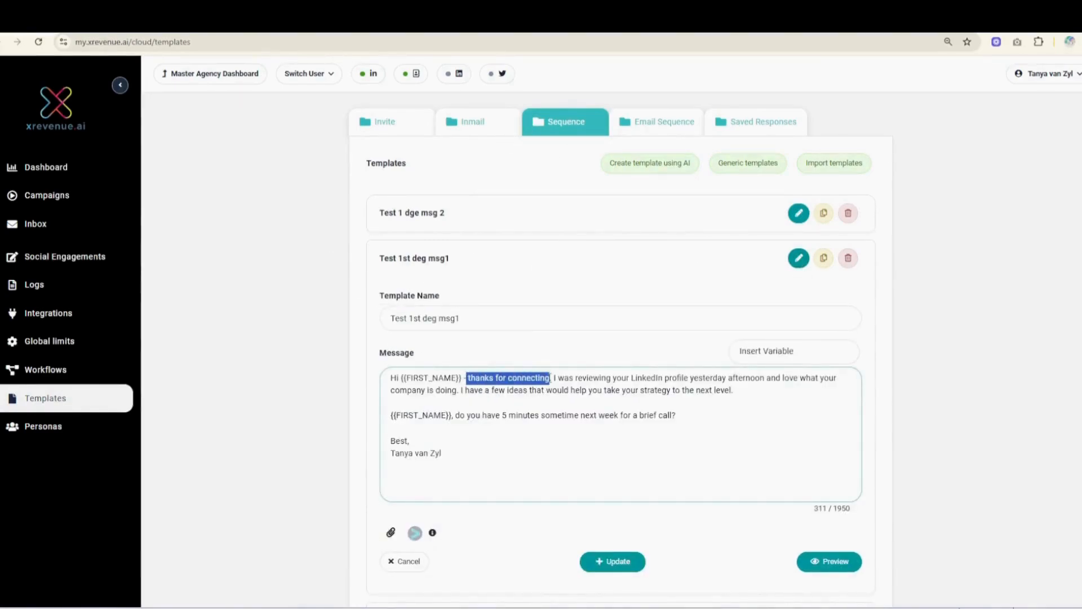
click(517, 377)
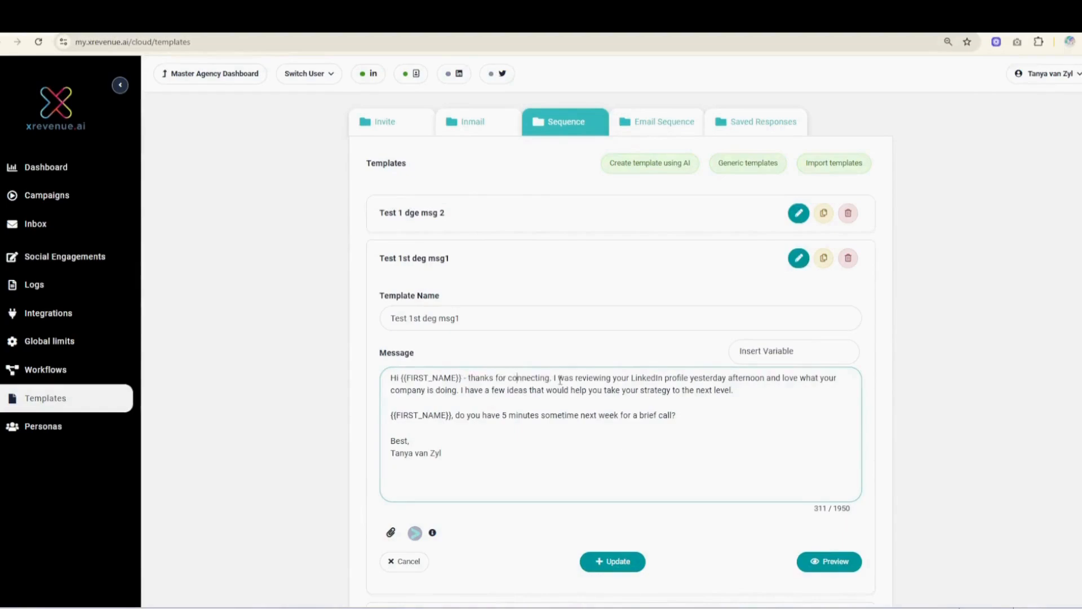
drag(551, 379, 471, 375)
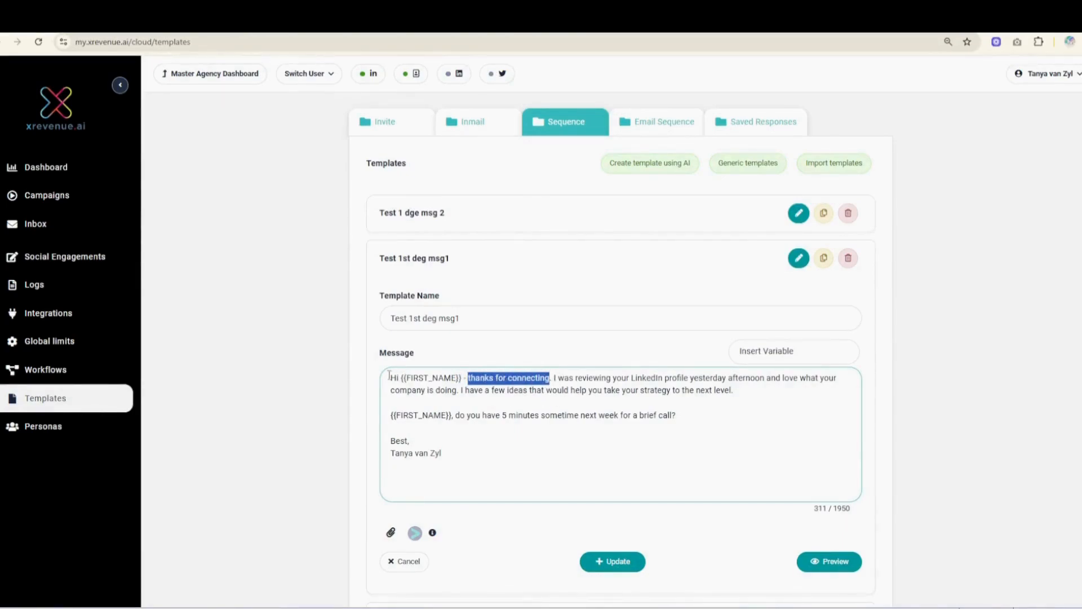
drag(389, 375, 442, 470)
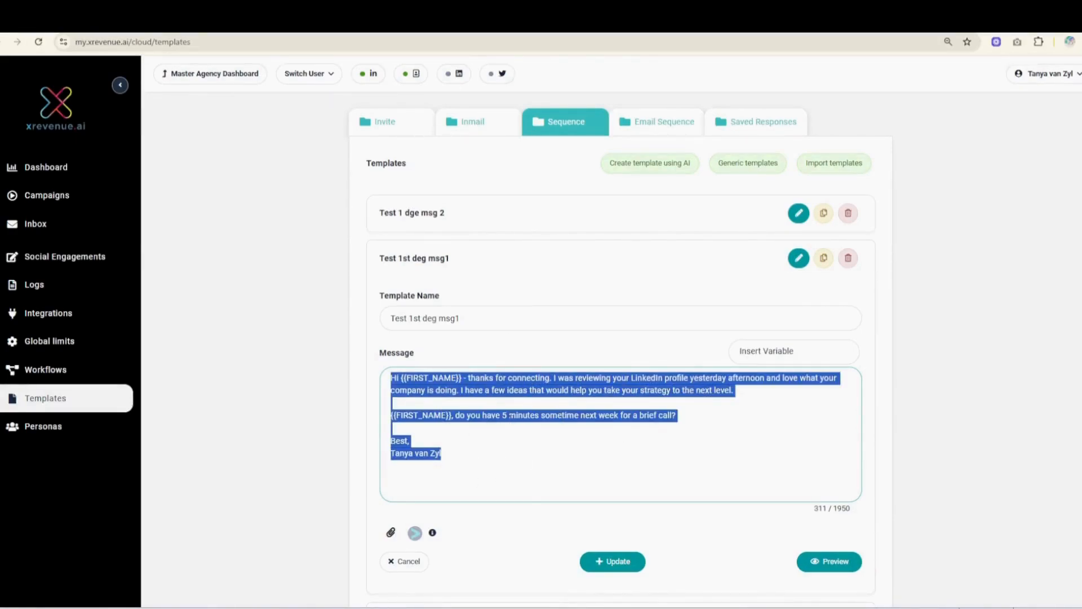
click(481, 355)
click(798, 258)
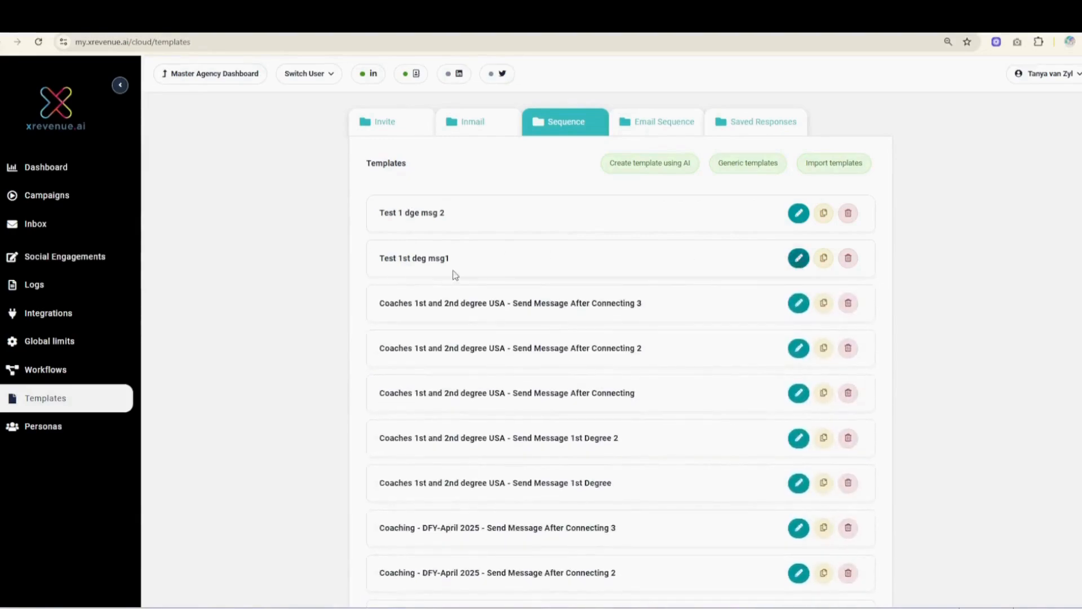
Start a private email sequence template from the generic Email Sequence Template 1 and name it "Test email 1".
click(656, 124)
click(741, 163)
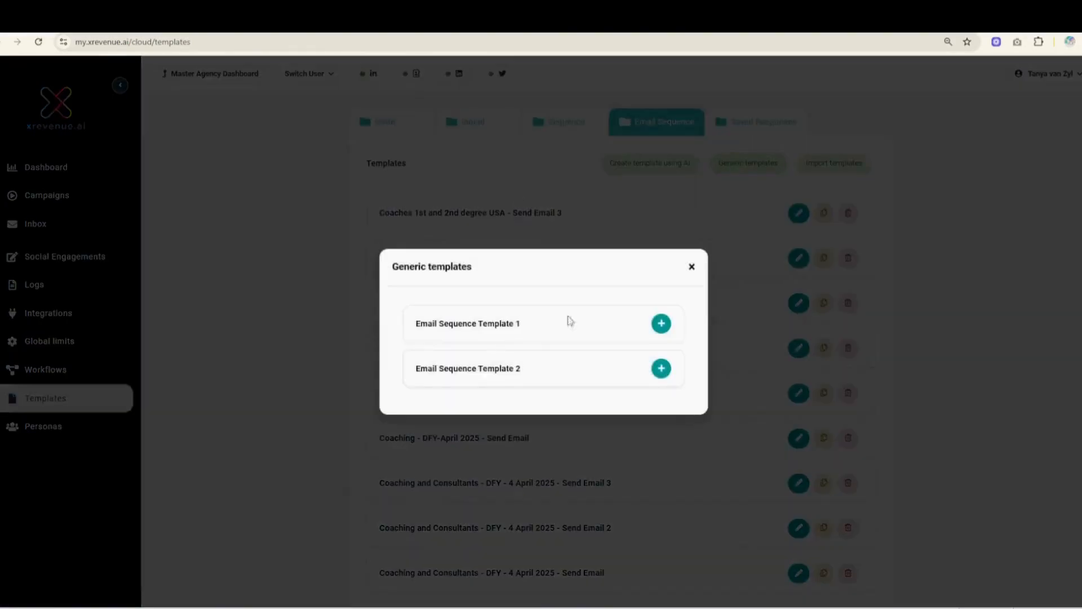
click(660, 321)
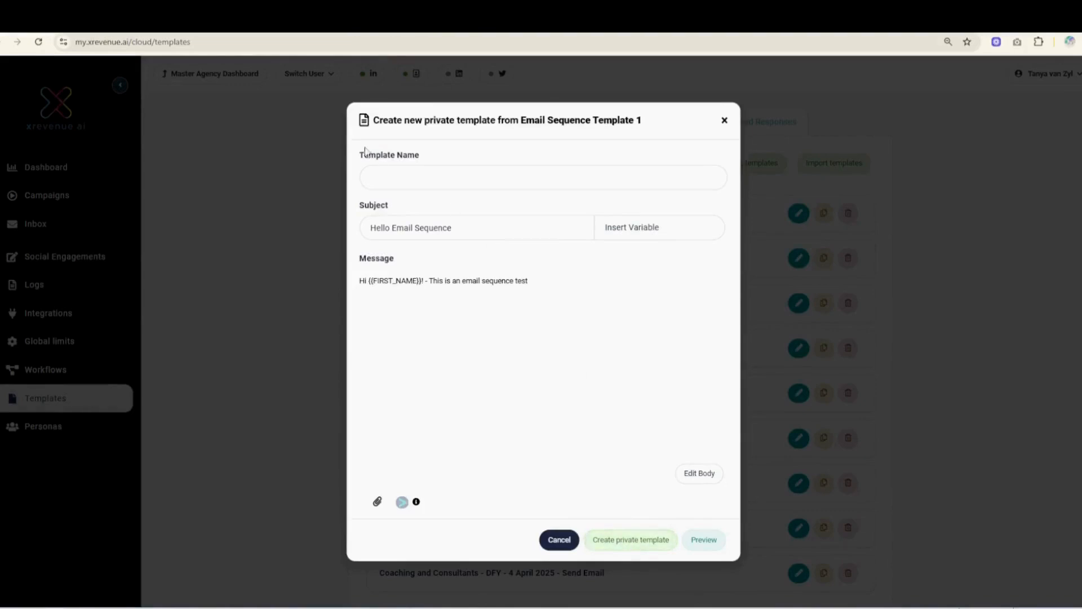
click(421, 182)
key(Caps_Lock)
text(T)
key(Caps_Lock)
text(est )
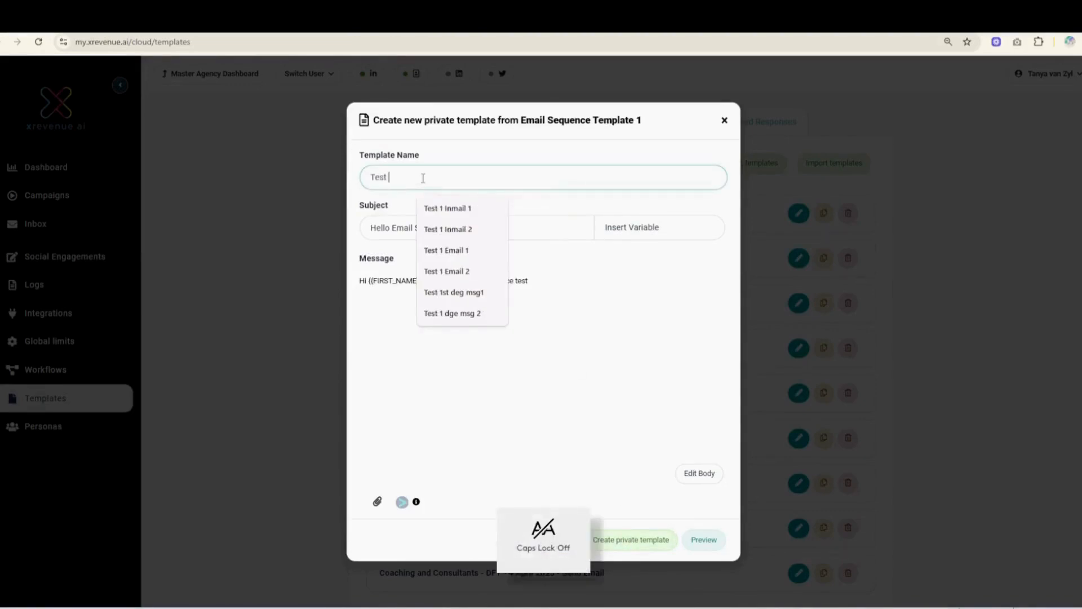
text(email 1)
Add "you can place all your info here...." and the sign-off "Best," with the sender's first name to the email body, and create the private template.
drag(540, 283, 522, 282)
click(528, 283)
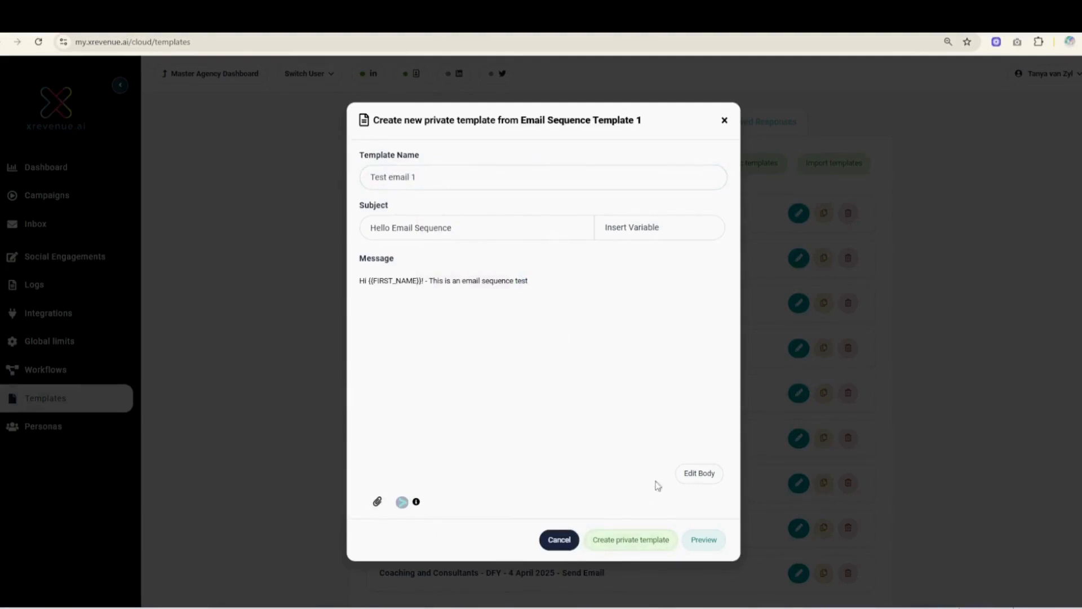
click(698, 475)
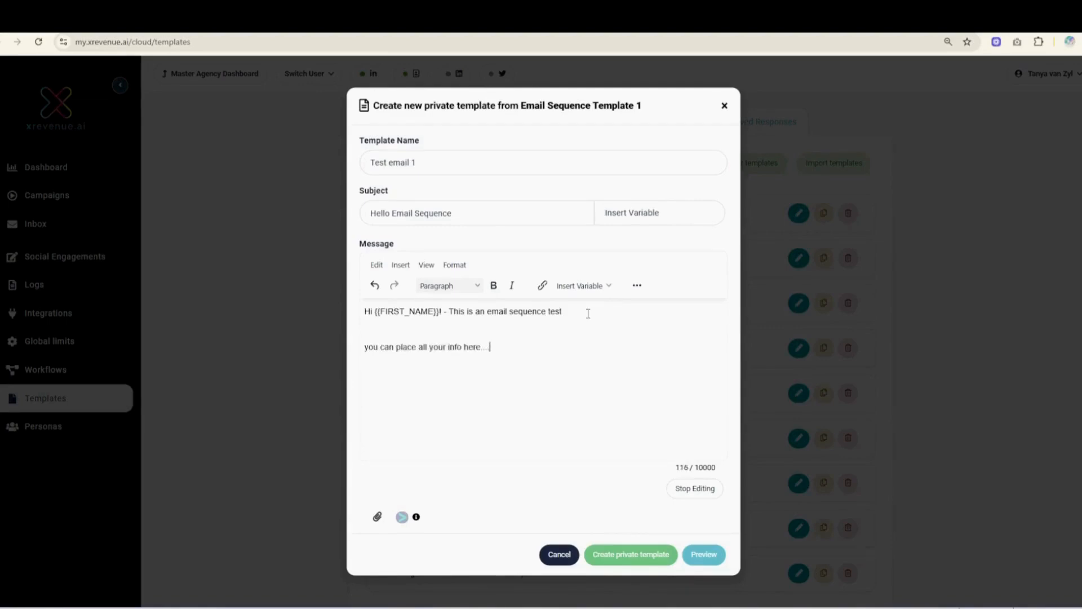
key(Caps_Lock)
text(B)
key(Caps_Lock)
text(est,)
key(shift+Return)
key(Caps_Lock)
text(T)
key(Caps_Lock)
text(a)
click(698, 491)
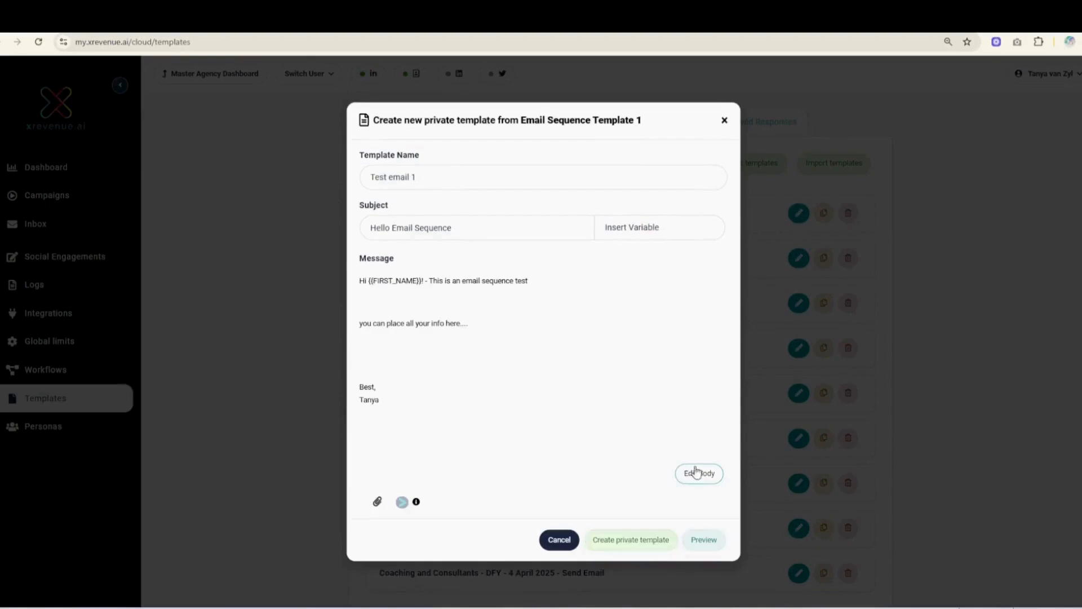
click(650, 543)
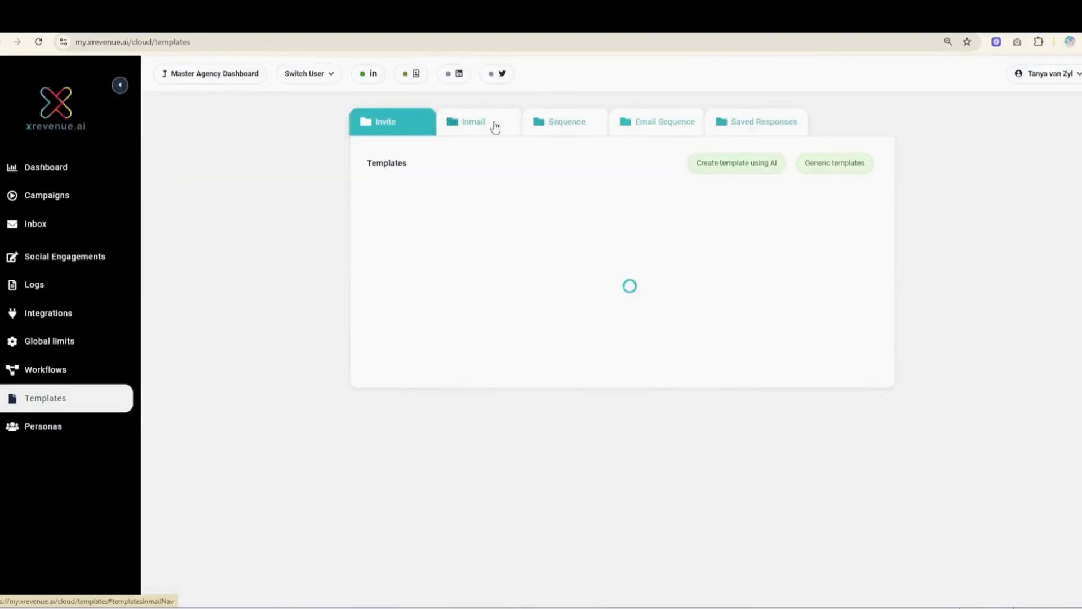
Start a private InMail template from the generic Inmail Template 1 and name it "Test inmail 1".
click(566, 124)
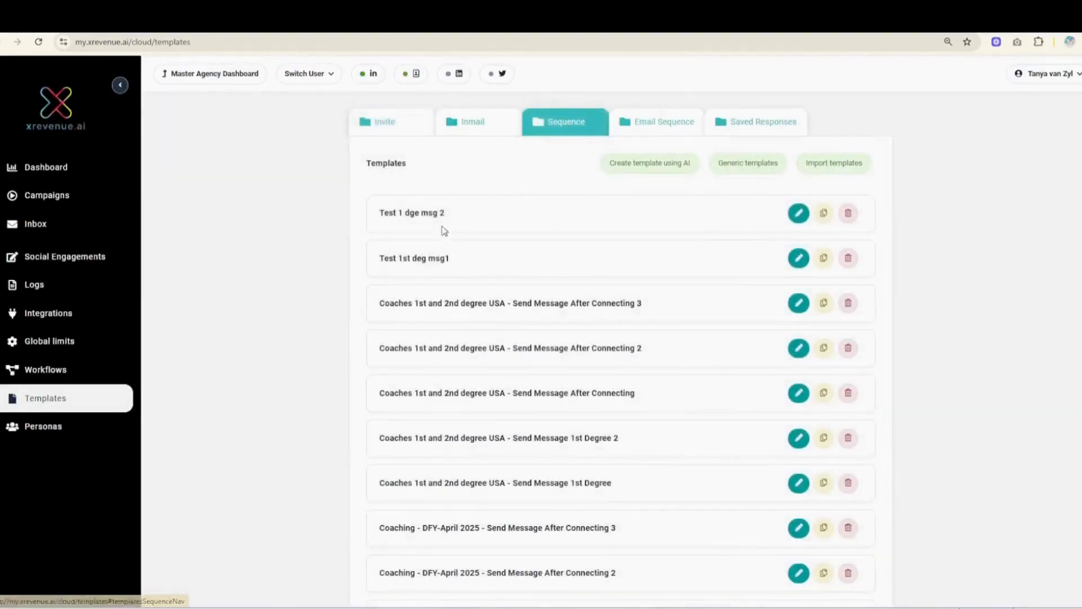
click(657, 125)
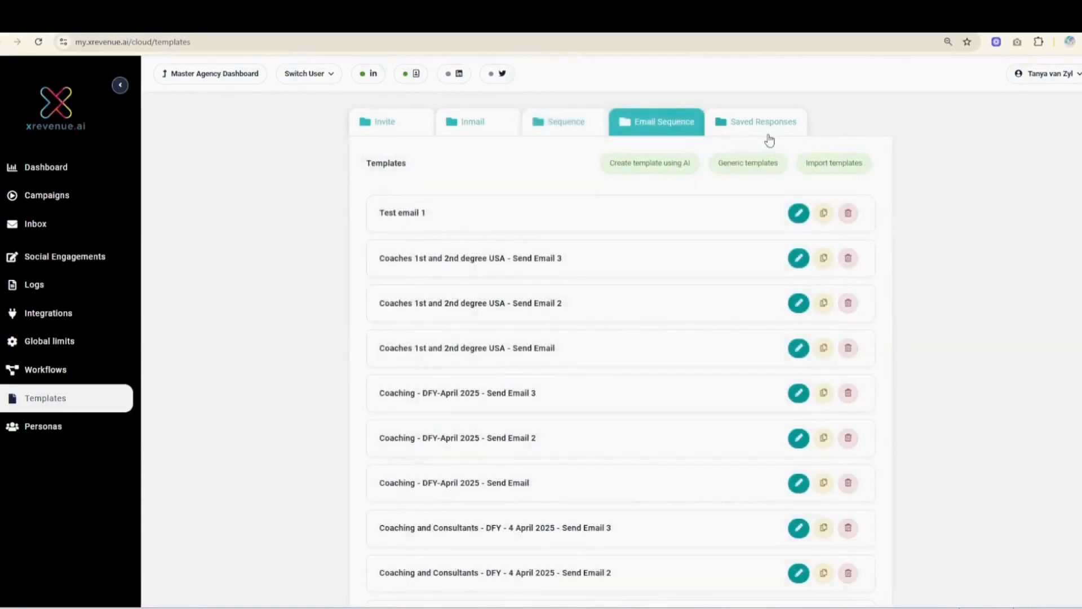
click(475, 124)
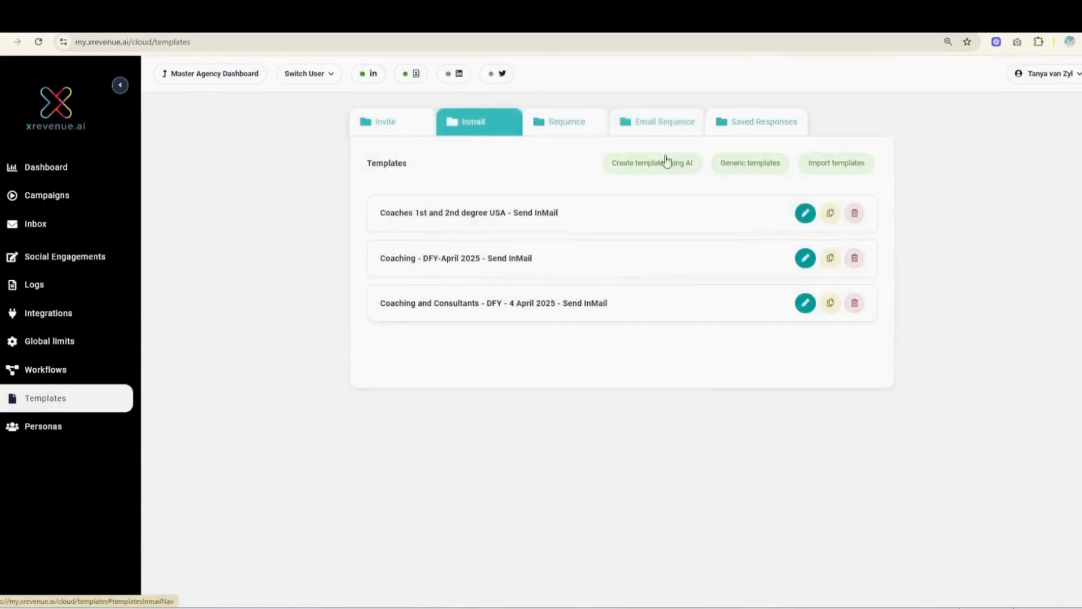
click(749, 164)
click(661, 255)
click(398, 211)
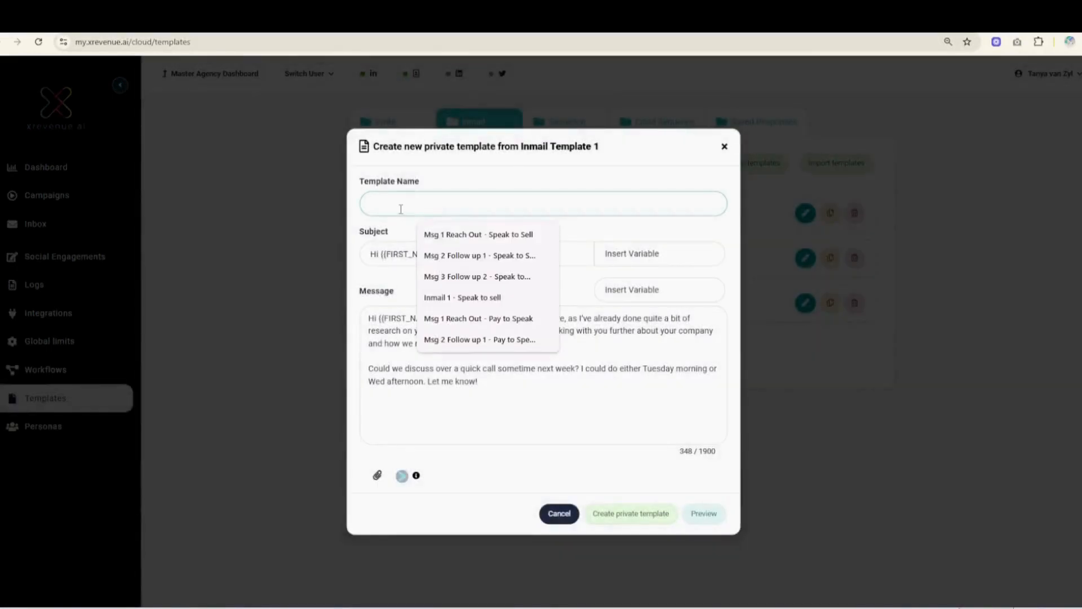
key(Caps_Lock)
text(Test inmail 1)
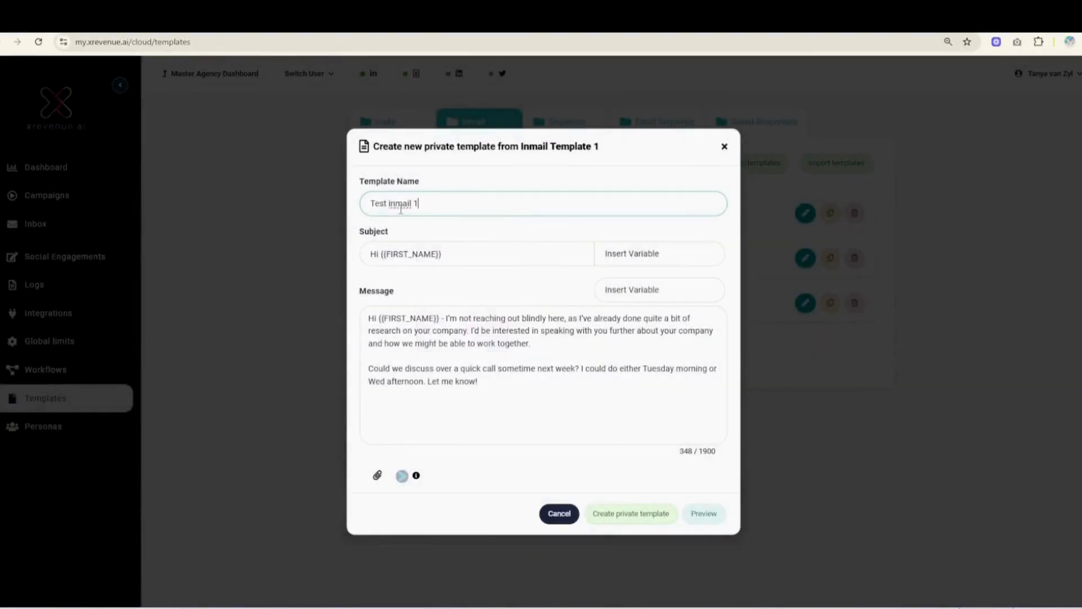
Add the sign-off "Best," with the sender's first name below the InMail message, and create the private template.
click(508, 381)
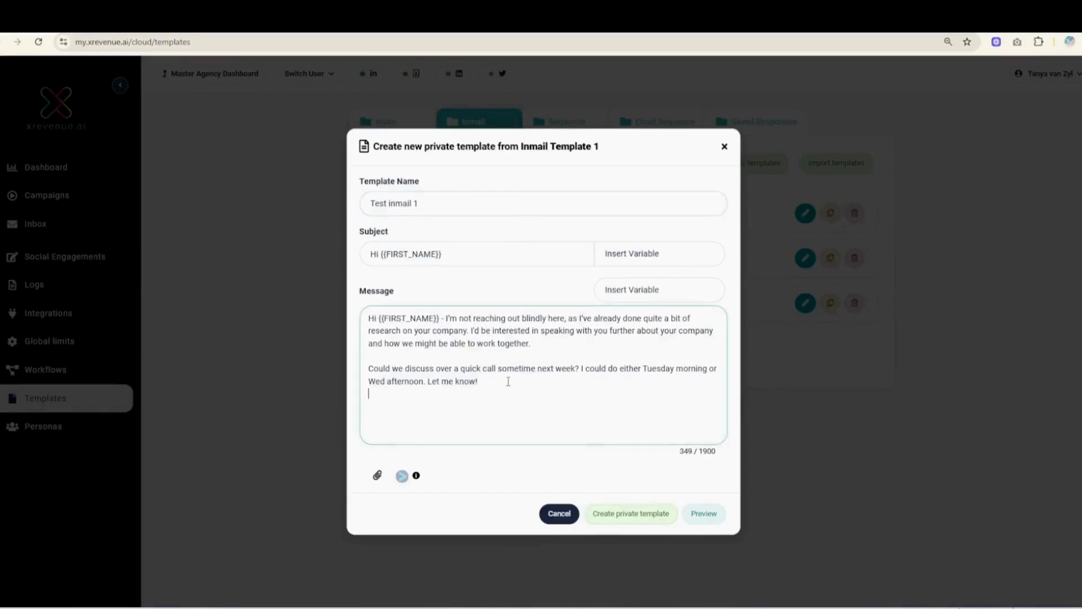
key(Return)
text(B)
key(Caps_Lock)
text(est, Tanya)
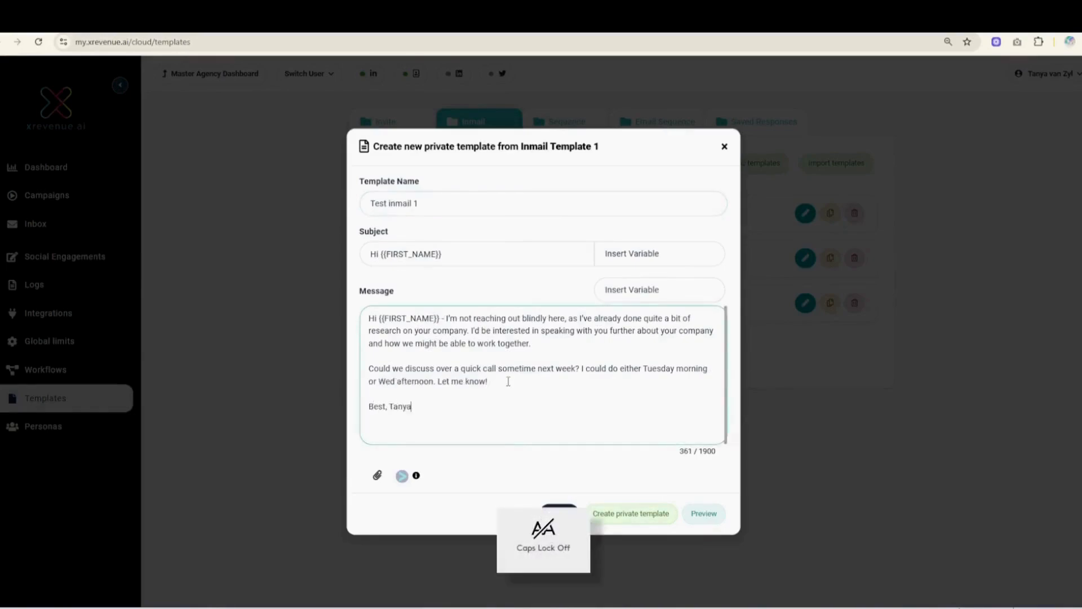
drag(488, 382, 369, 305)
click(567, 394)
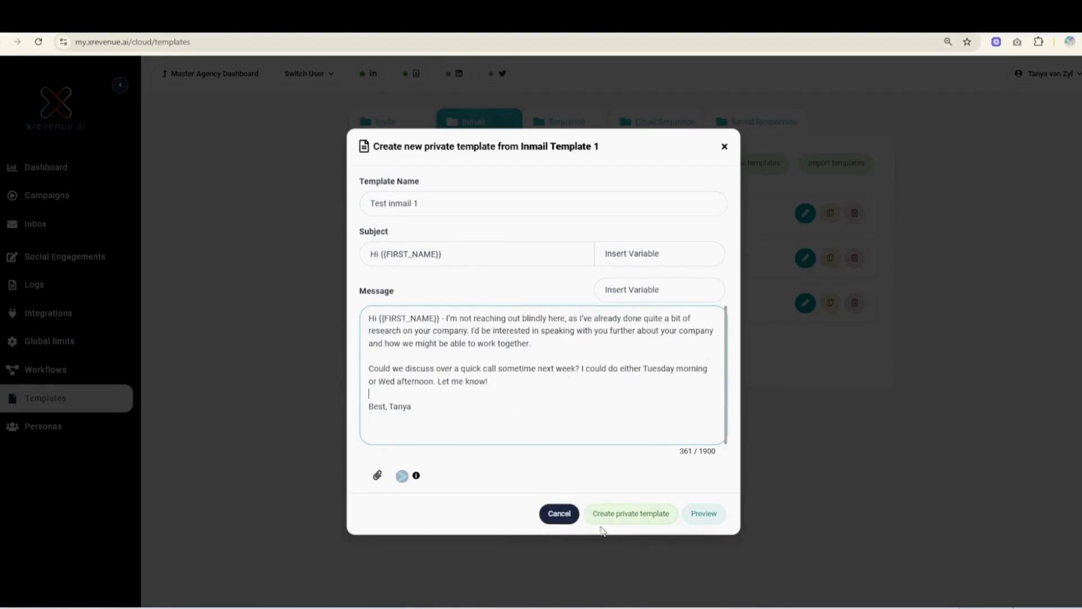
click(624, 519)
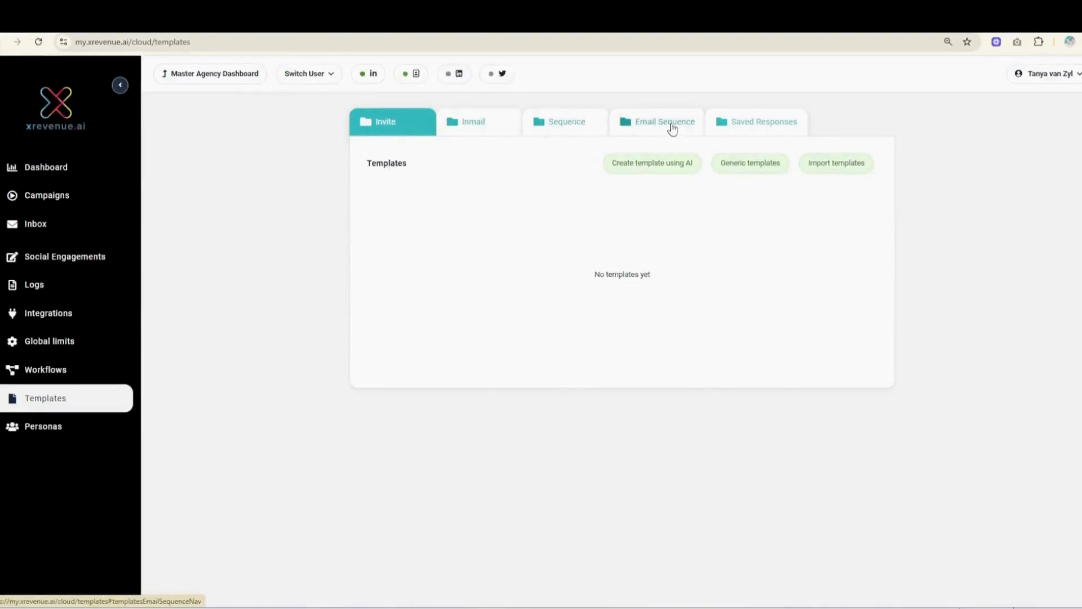
Return to the workflows and open the personal Test Workflow 1 for editing.
click(35, 374)
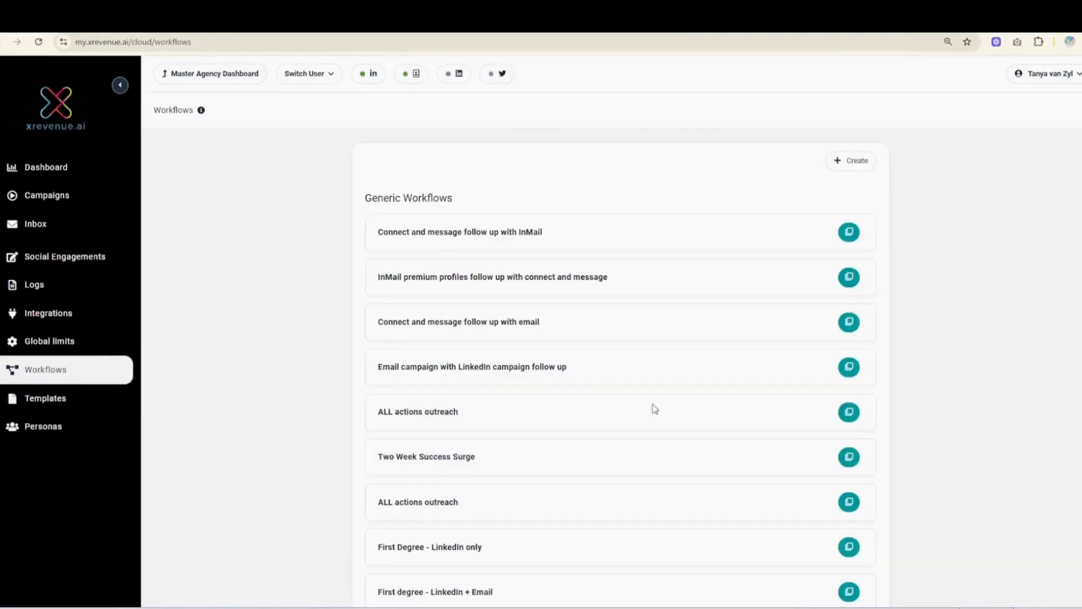
scroll(546, 464, down, 3)
click(803, 542)
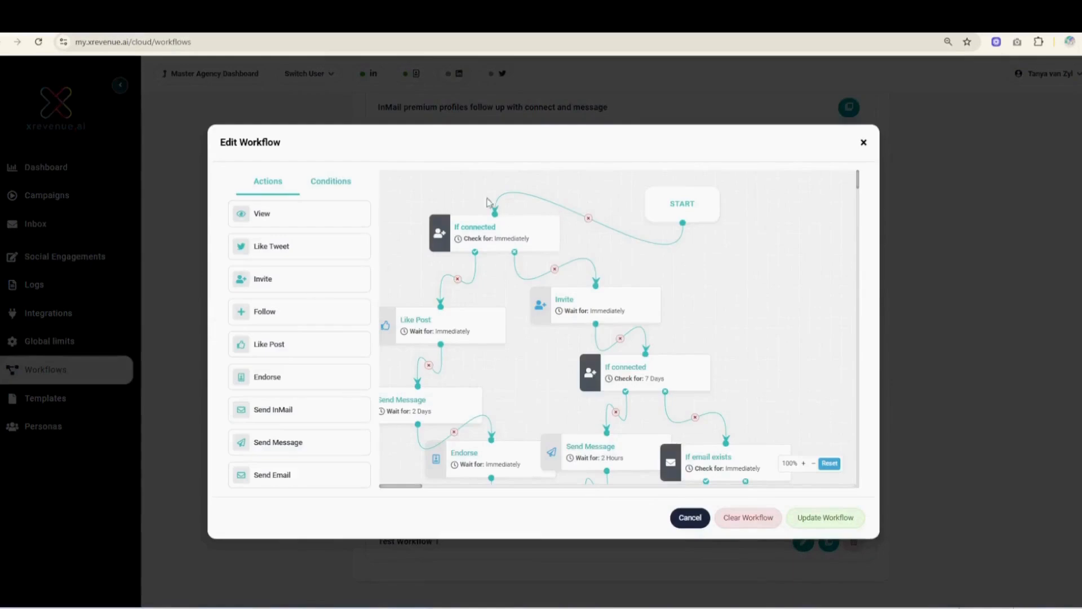
Assign the template "Test 1st deg msg1" to the 2-day Send Message action and "Test 1 dge msg 2" to the 5-day Send Message action.
scroll(503, 326, down, 1)
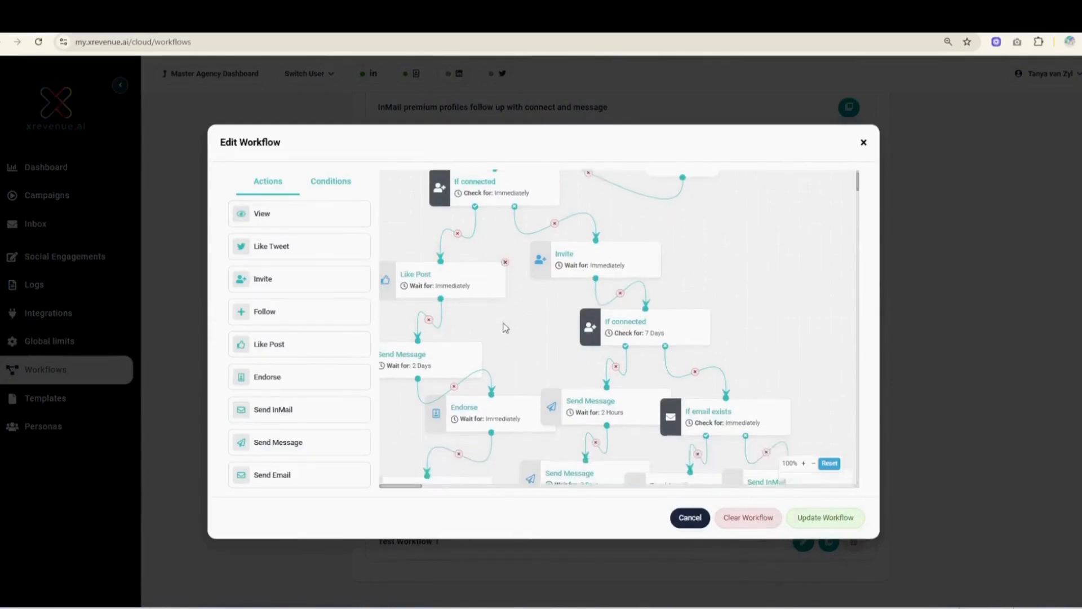
scroll(517, 331, down, 1)
scroll(522, 335, up, 1)
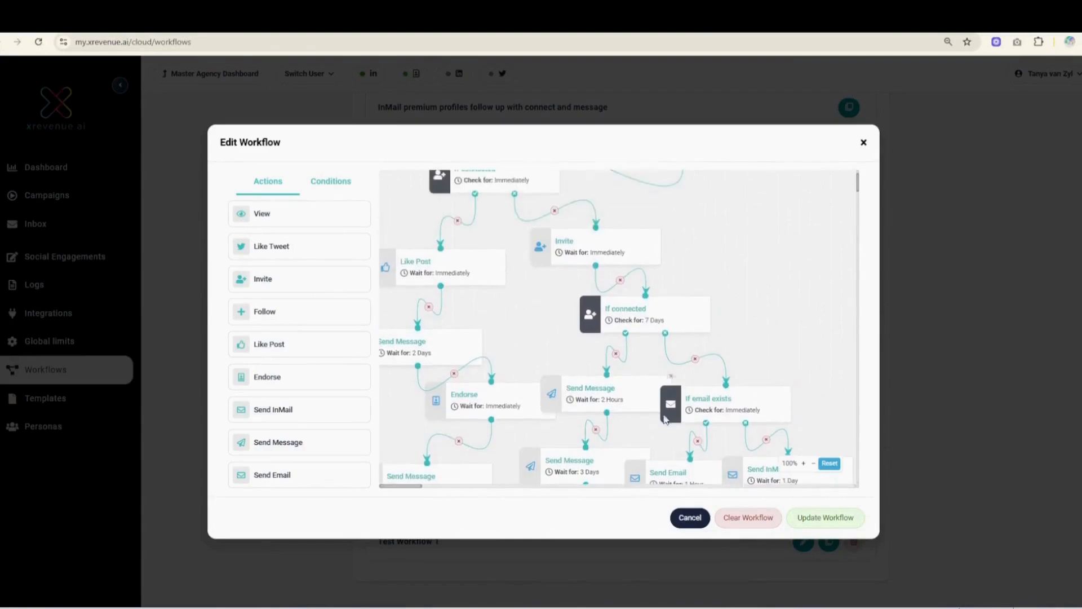
click(405, 354)
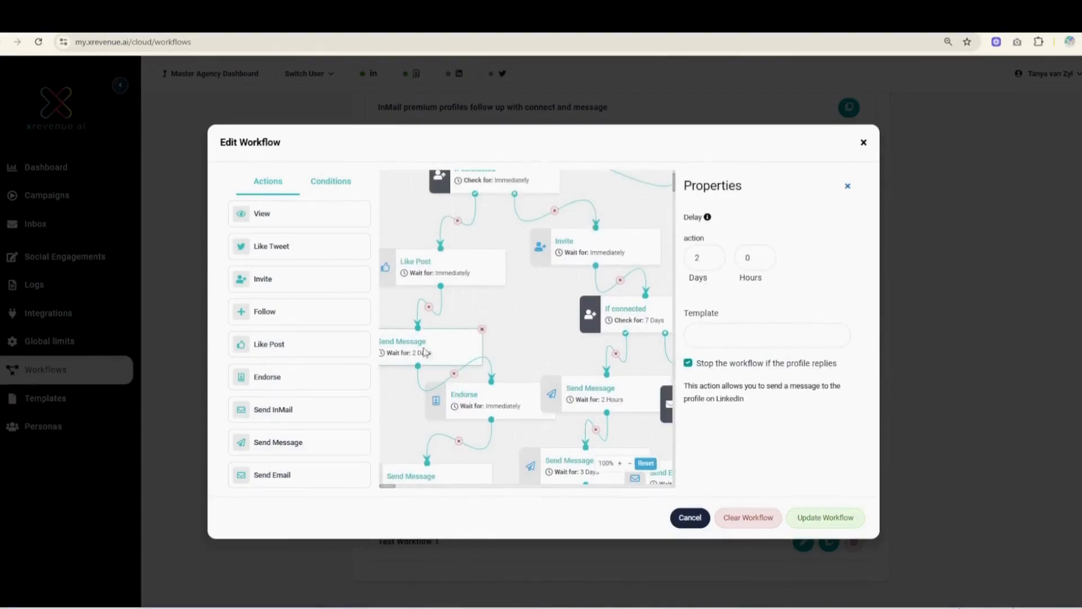
click(760, 334)
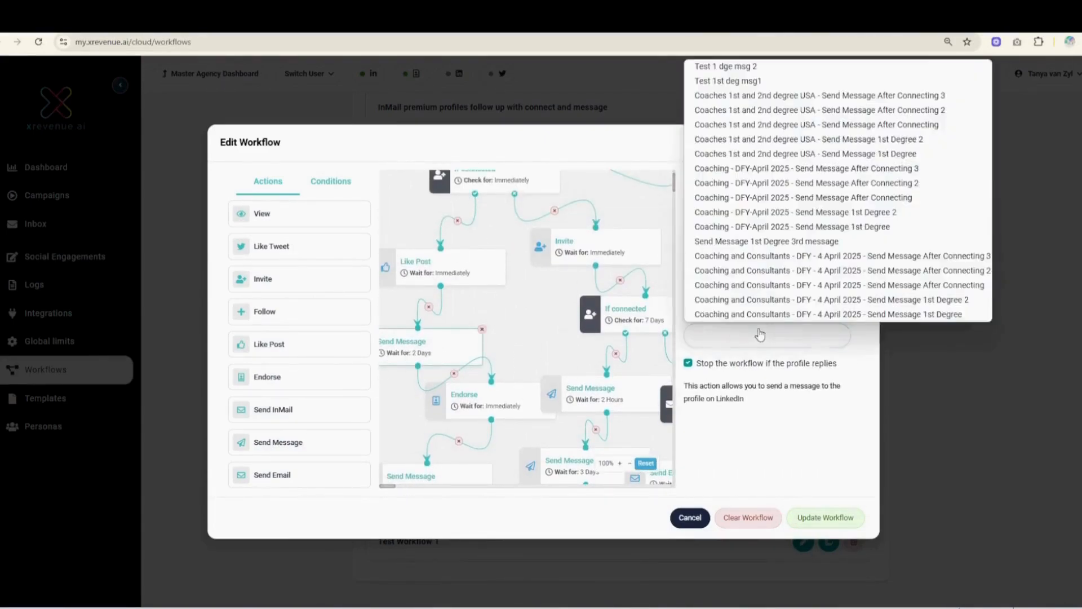
click(728, 83)
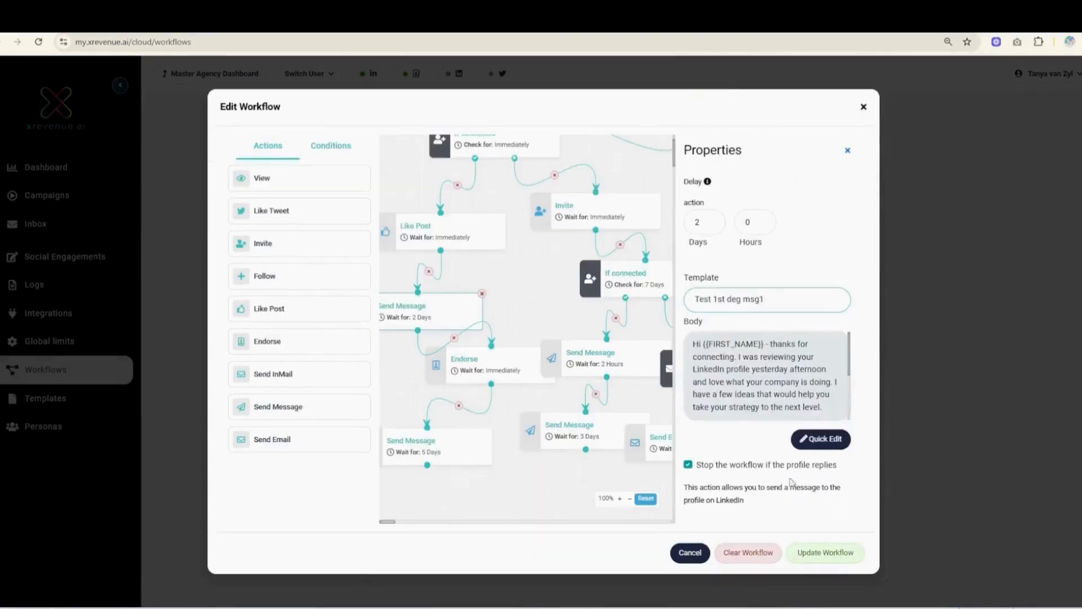
click(732, 338)
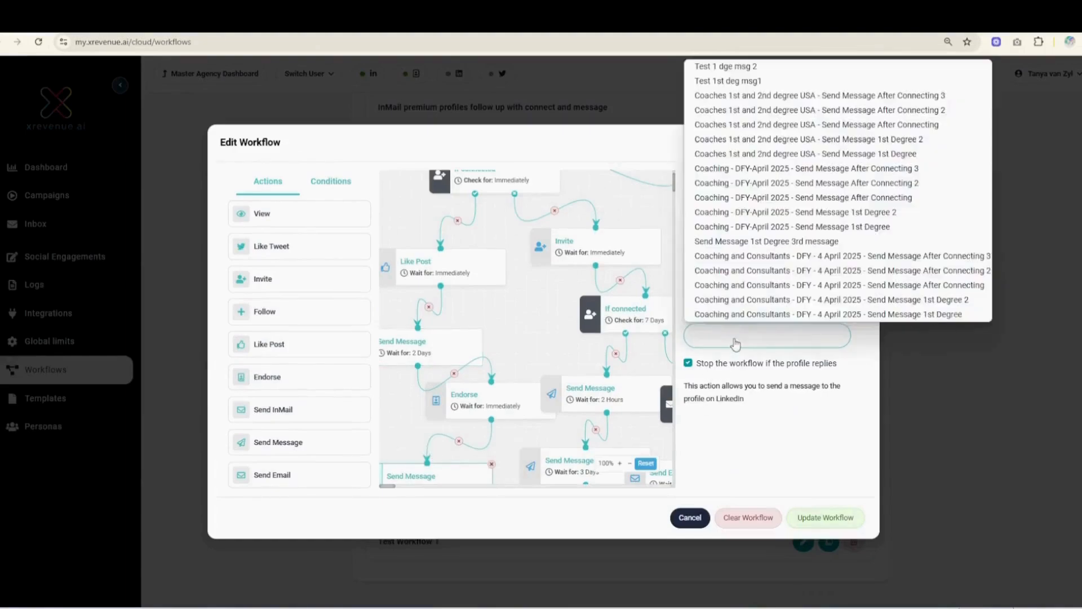
click(752, 68)
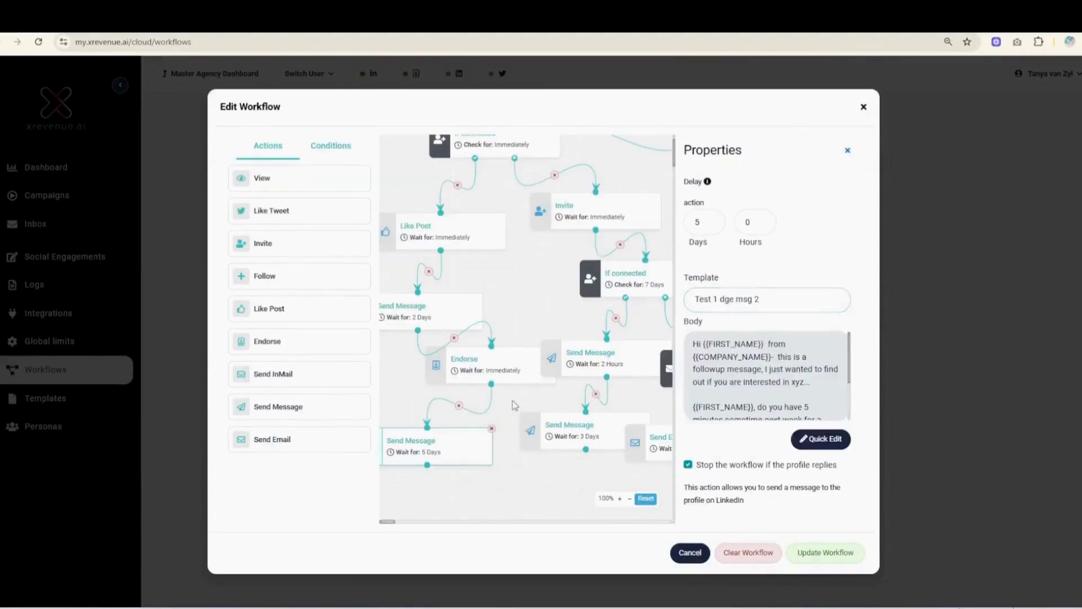
Assign "Test 1st deg msg1" to the 2-hour Send Message action and "Test 1 dge msg 2" to the 3-day Send Message action.
click(598, 363)
click(732, 299)
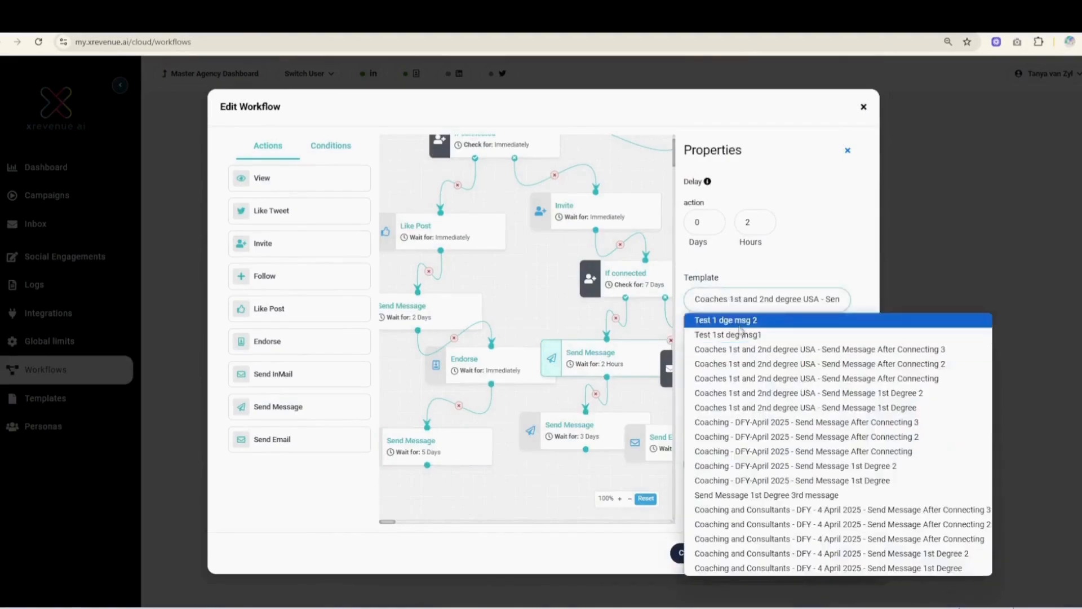
click(727, 334)
click(586, 433)
click(736, 300)
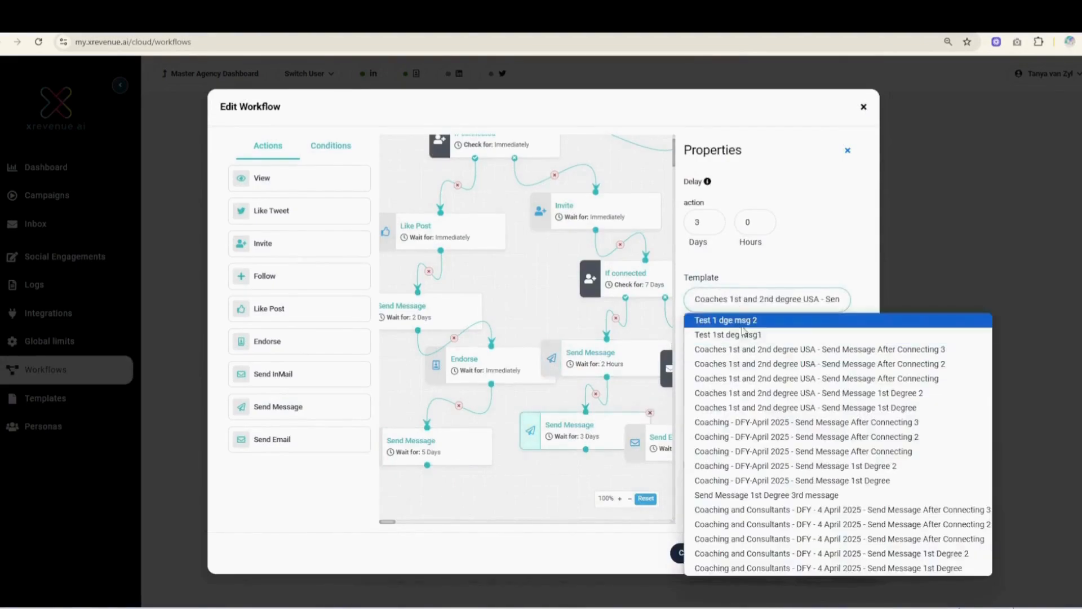
click(741, 318)
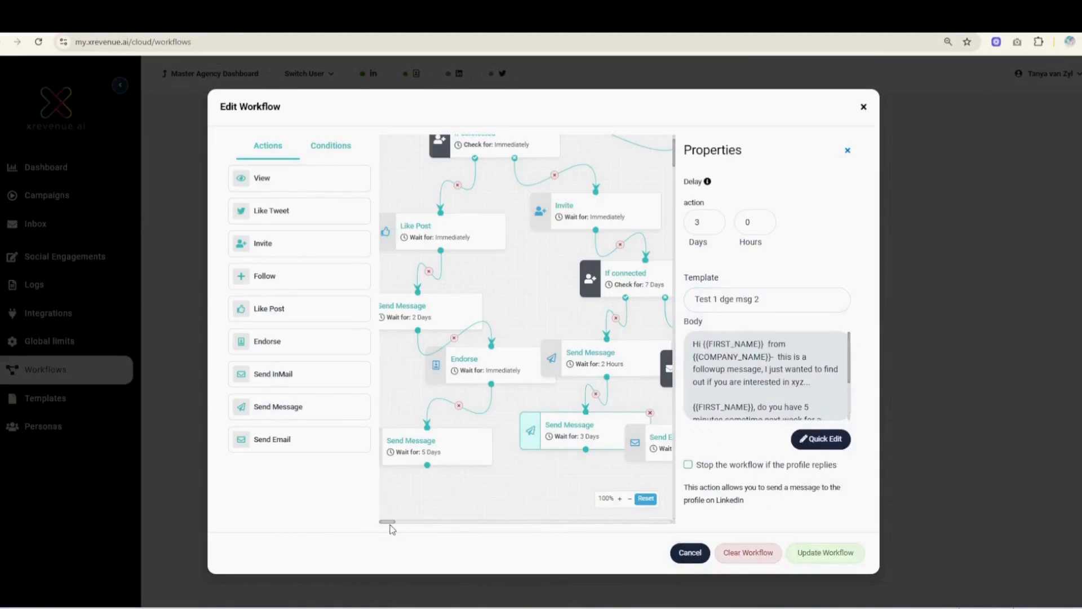
Assign the template "Test email 1" to the Send Email action and "Test inmail 1" to the Send InMail action.
drag(391, 526, 402, 526)
click(483, 451)
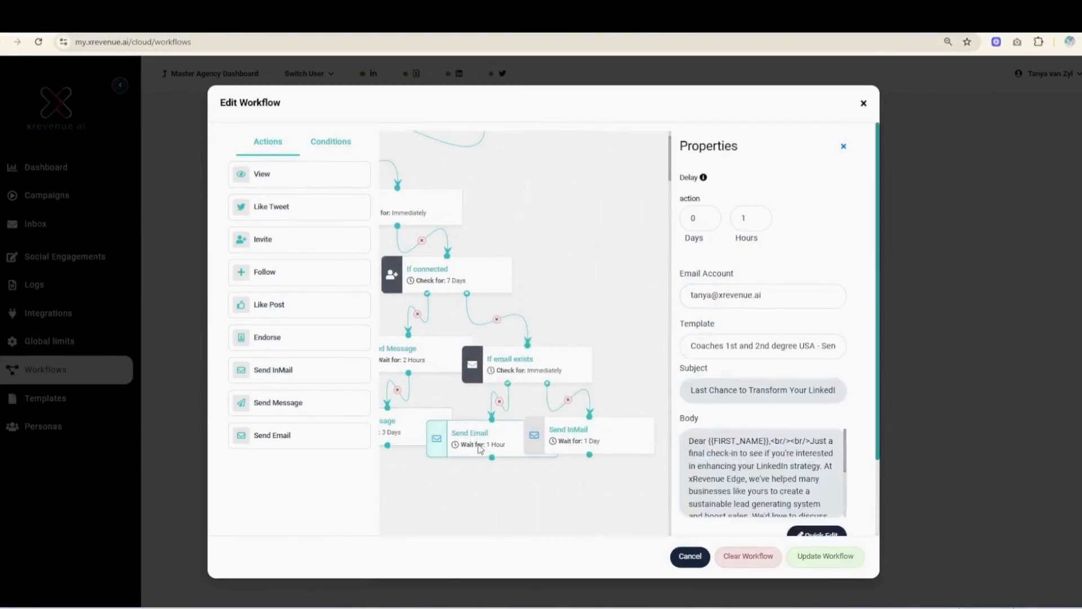
click(727, 350)
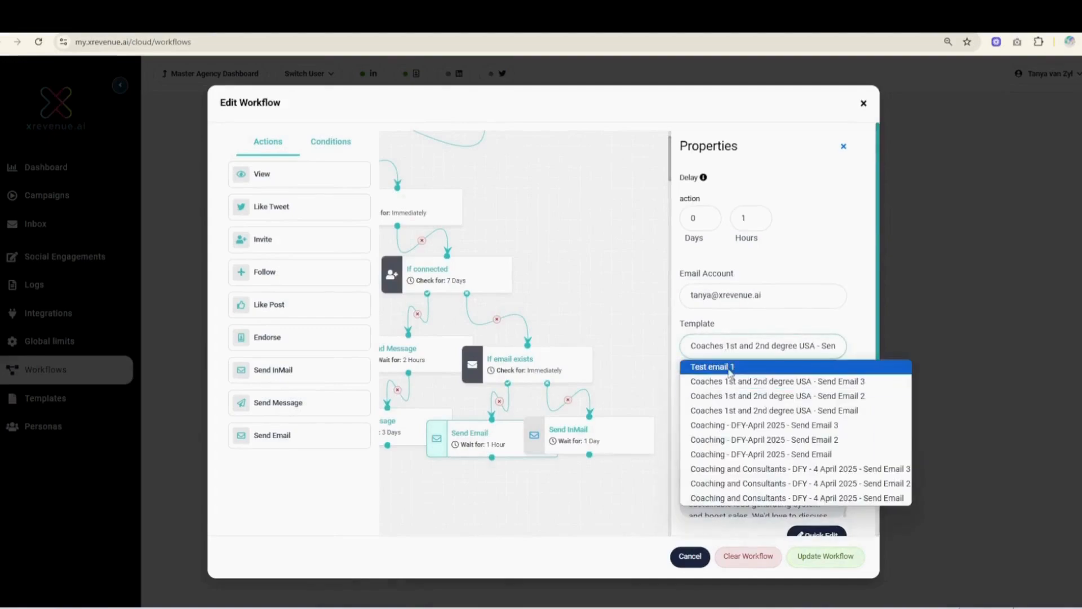
click(731, 370)
click(576, 431)
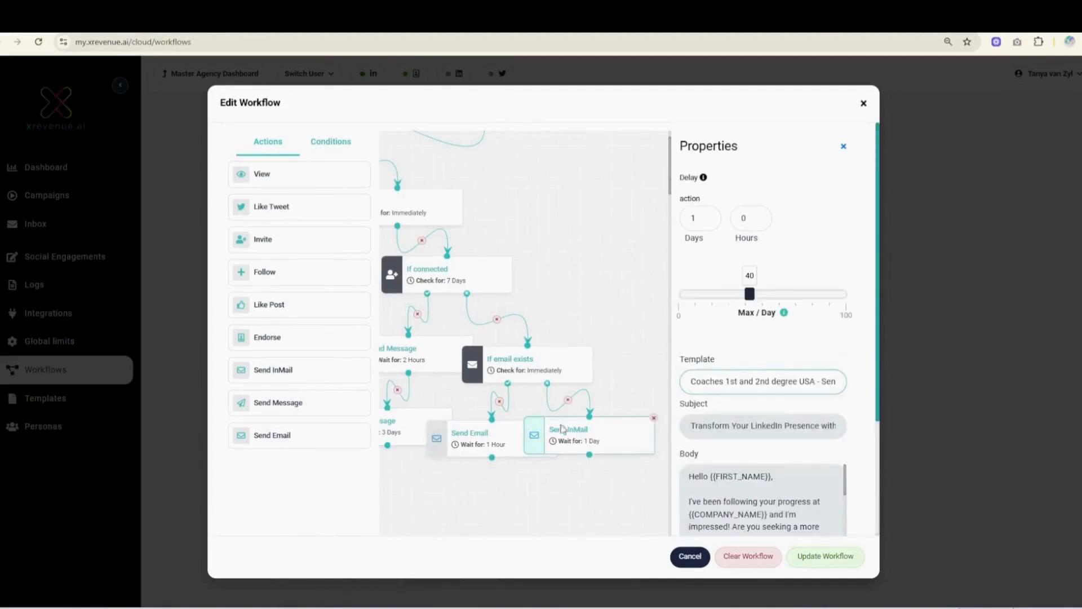
click(752, 390)
click(732, 402)
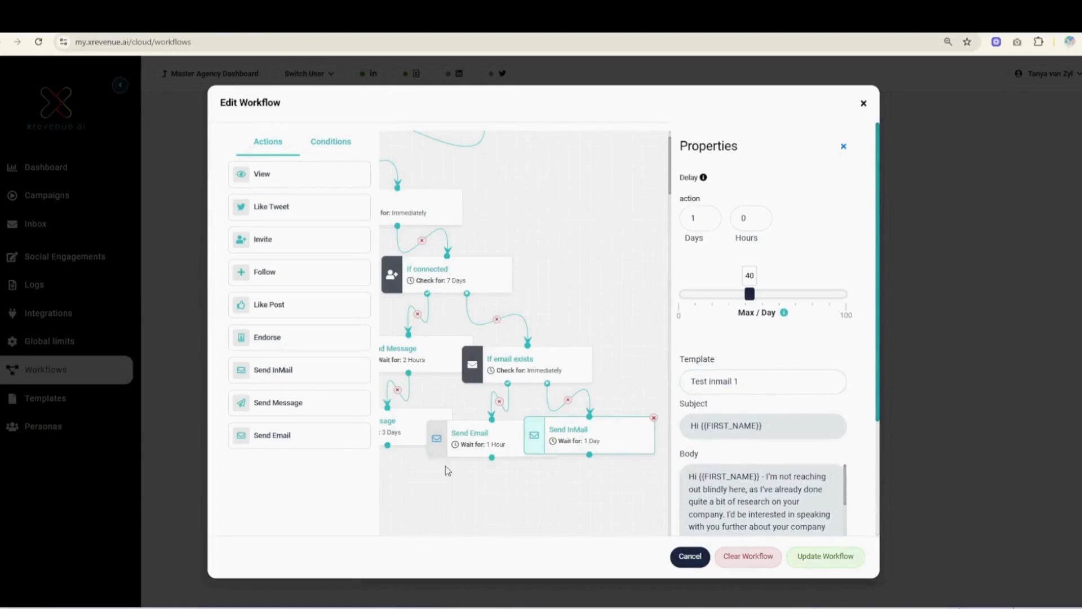
Review the templates assigned to the Send Email, Send InMail and Send Message actions across the workflow.
click(505, 439)
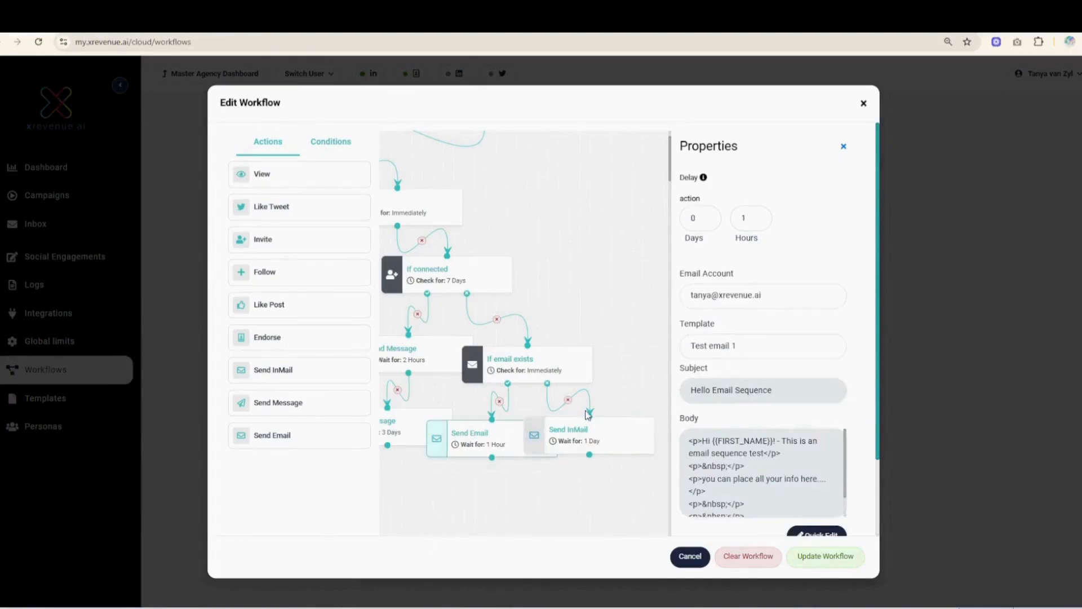
click(601, 440)
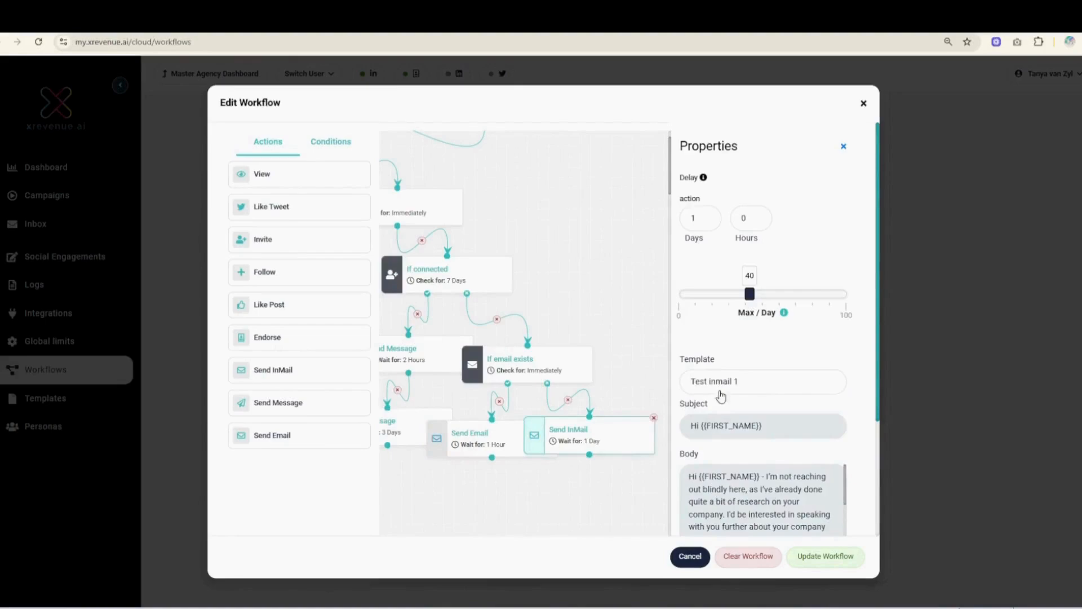
click(460, 430)
click(401, 433)
drag(399, 521, 386, 523)
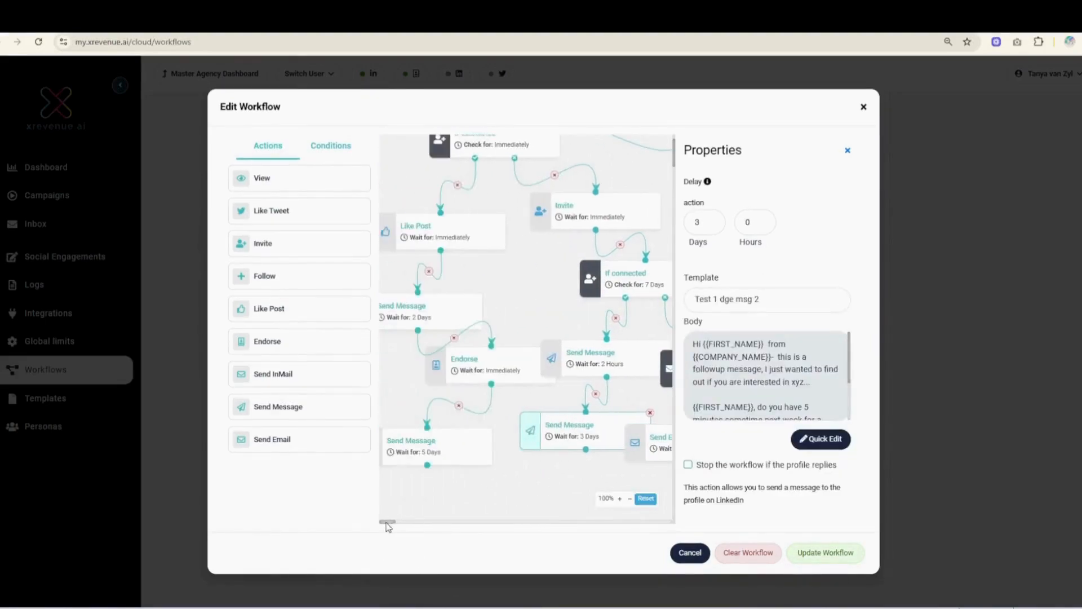
click(424, 302)
click(452, 450)
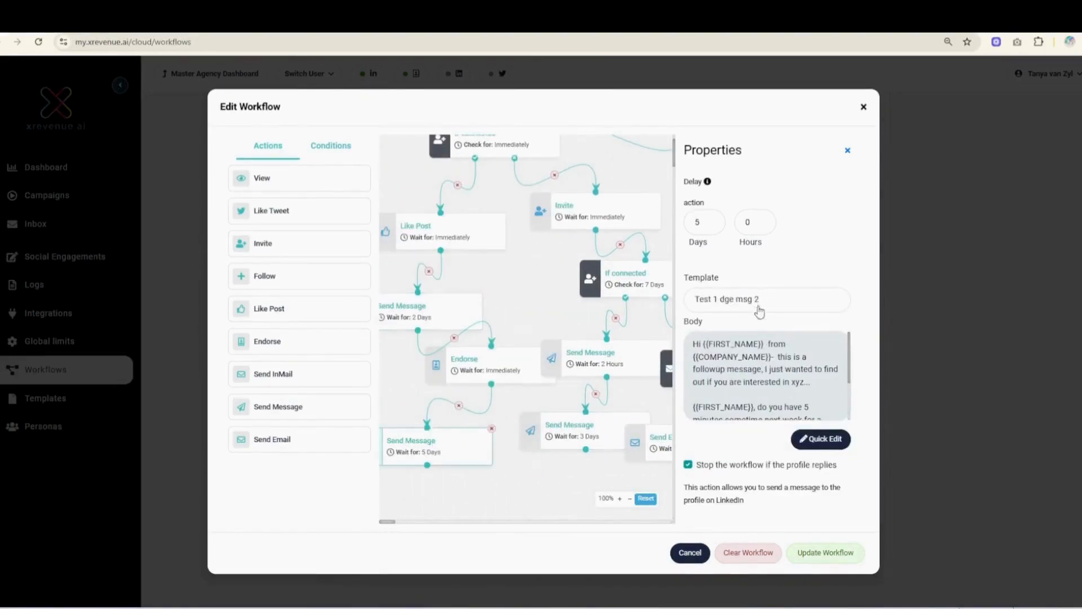
click(555, 364)
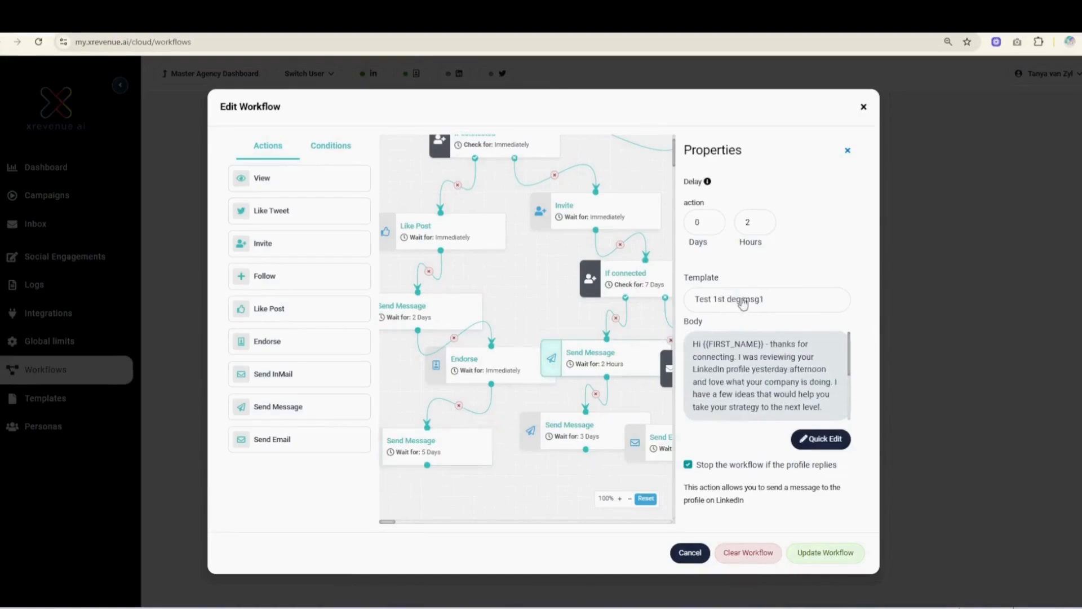
click(586, 453)
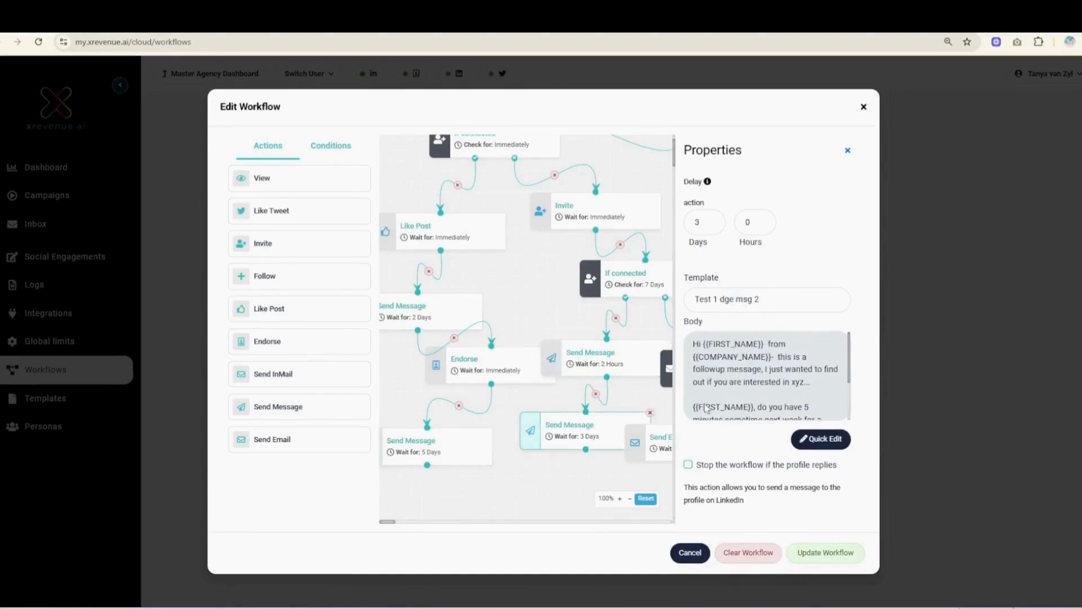
Save the updated workflow, reopen Test Workflow 1 to check the 2-day Send Message template, and close the editor.
click(824, 550)
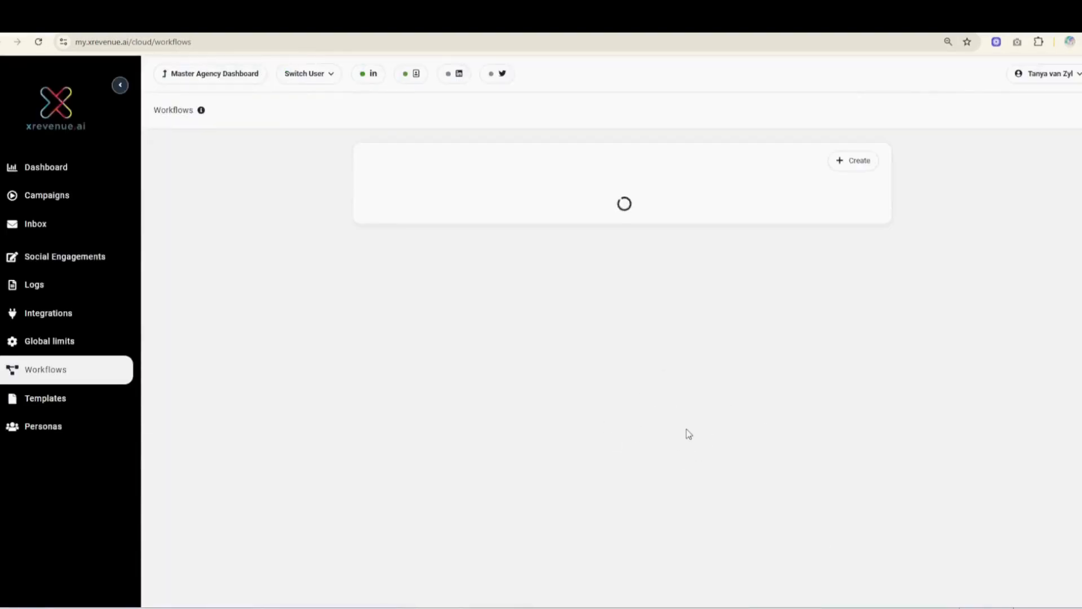
scroll(424, 389, down, 3)
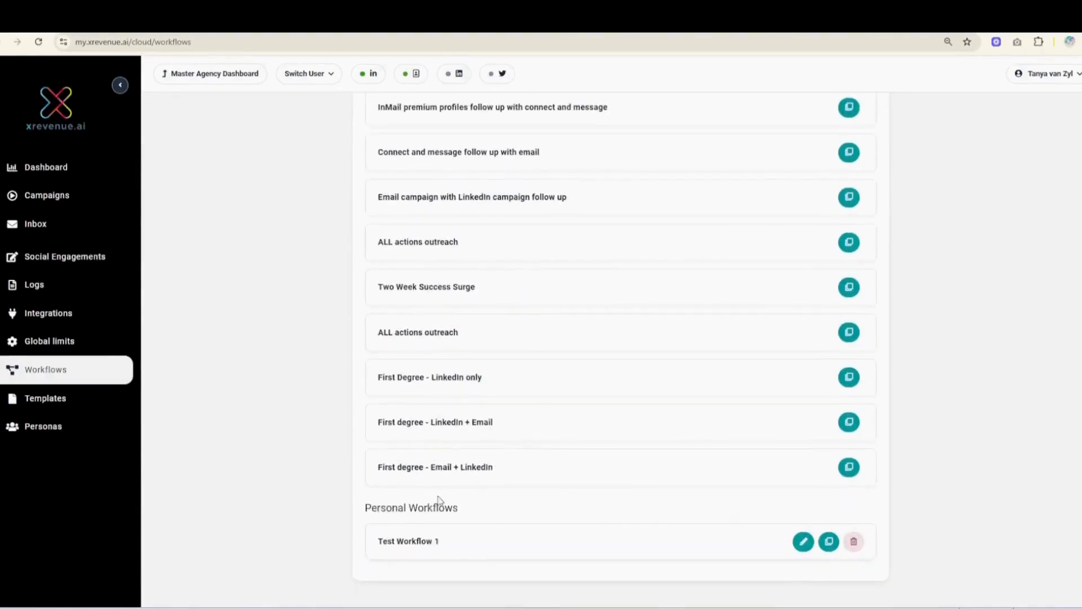
click(803, 541)
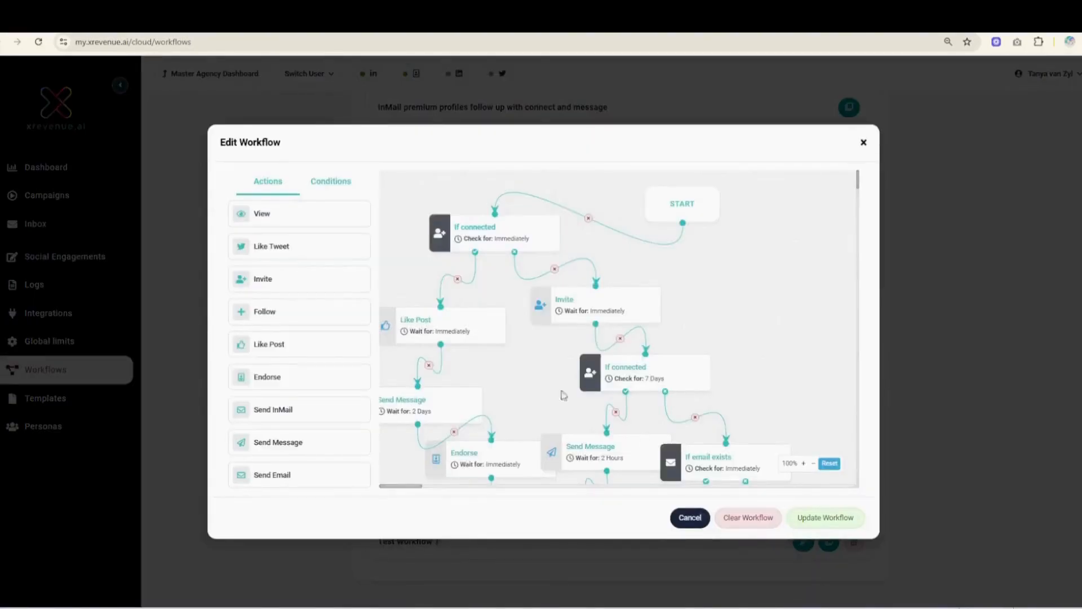
click(478, 391)
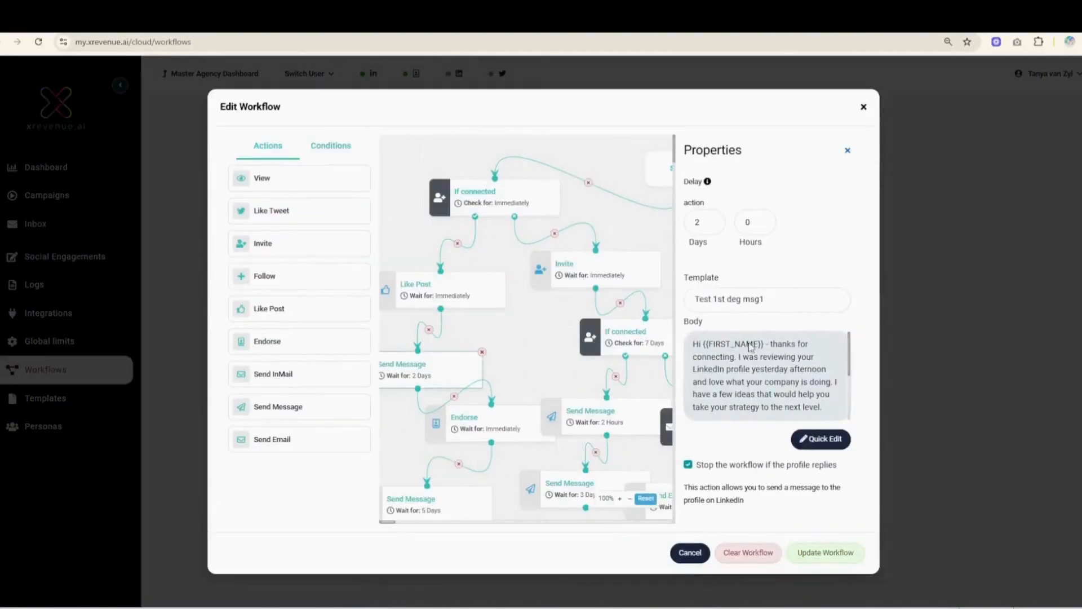
click(863, 107)
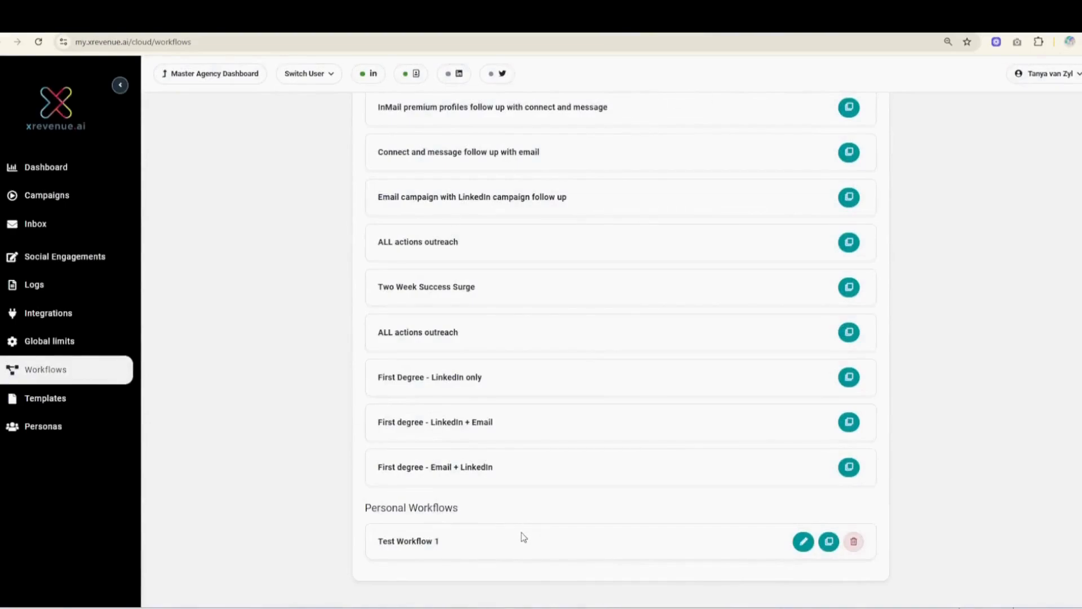
Go to the campaigns and start a new omnichannel campaign with Filter URL as its source.
click(40, 198)
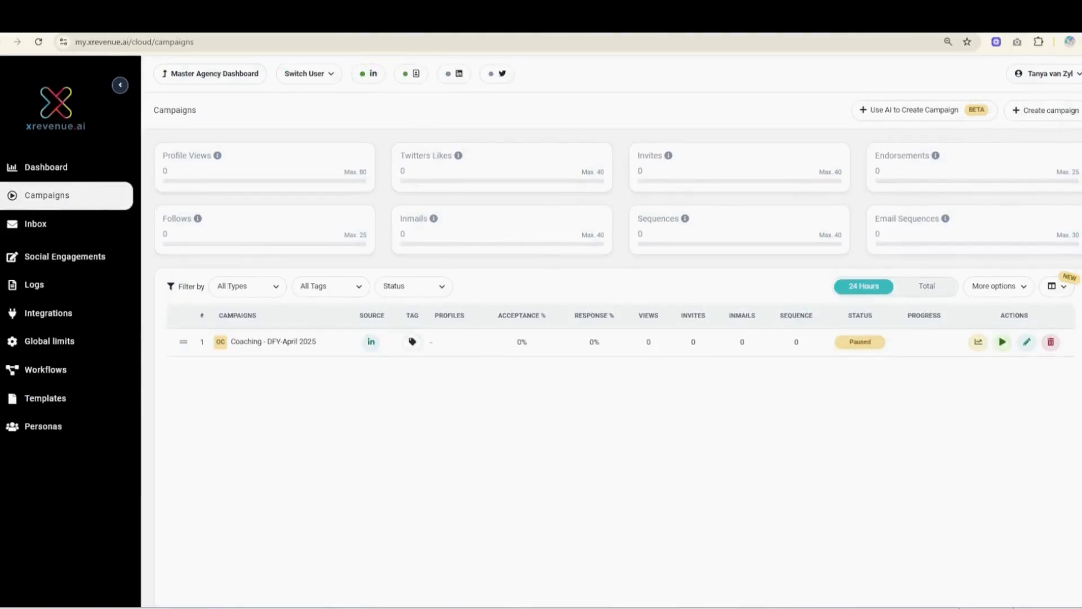
click(1031, 111)
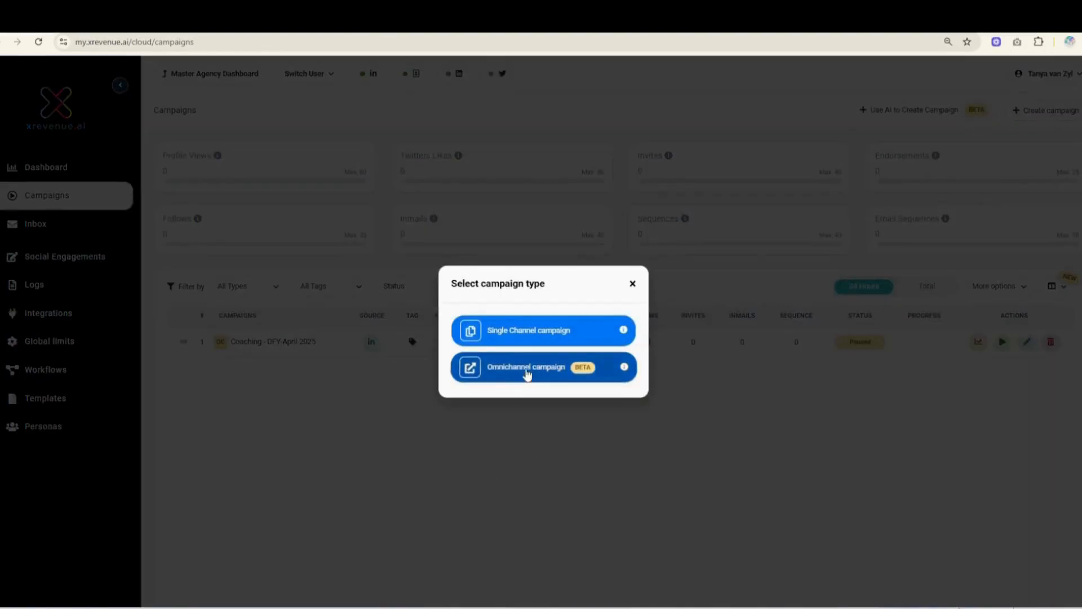
click(527, 373)
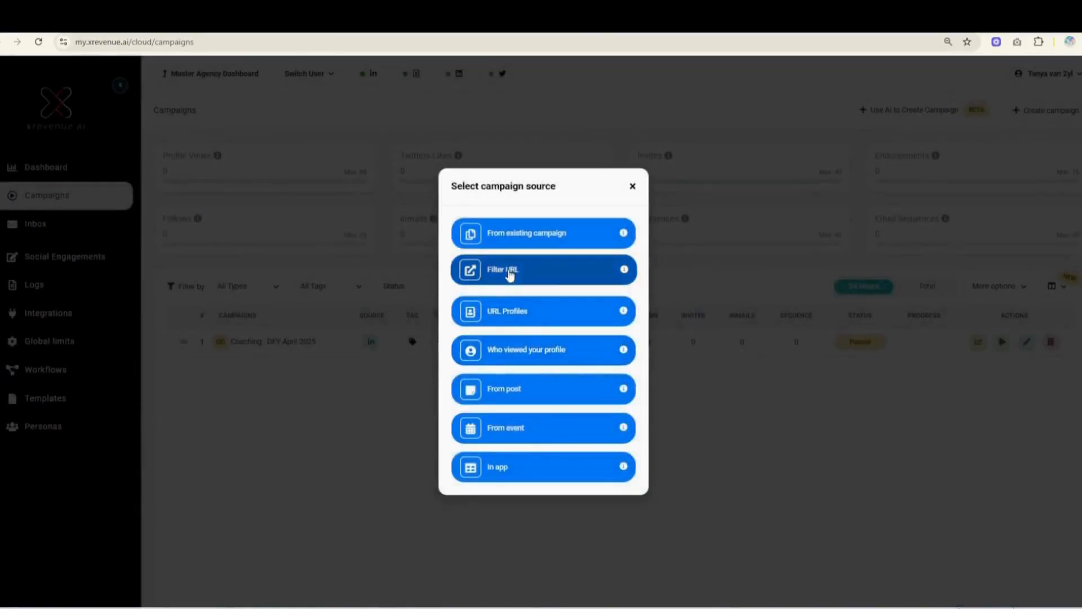
click(514, 273)
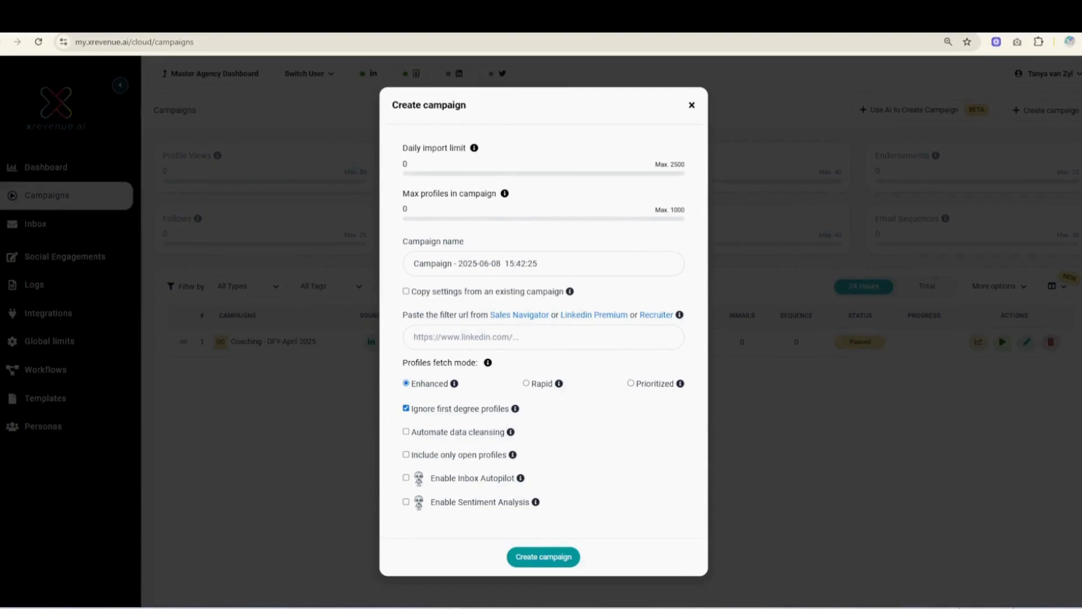
Copy the lead search URL from LinkedIn Sales Navigator and paste it as the new campaign's filter URL.
drag(1, 135, 326, 82)
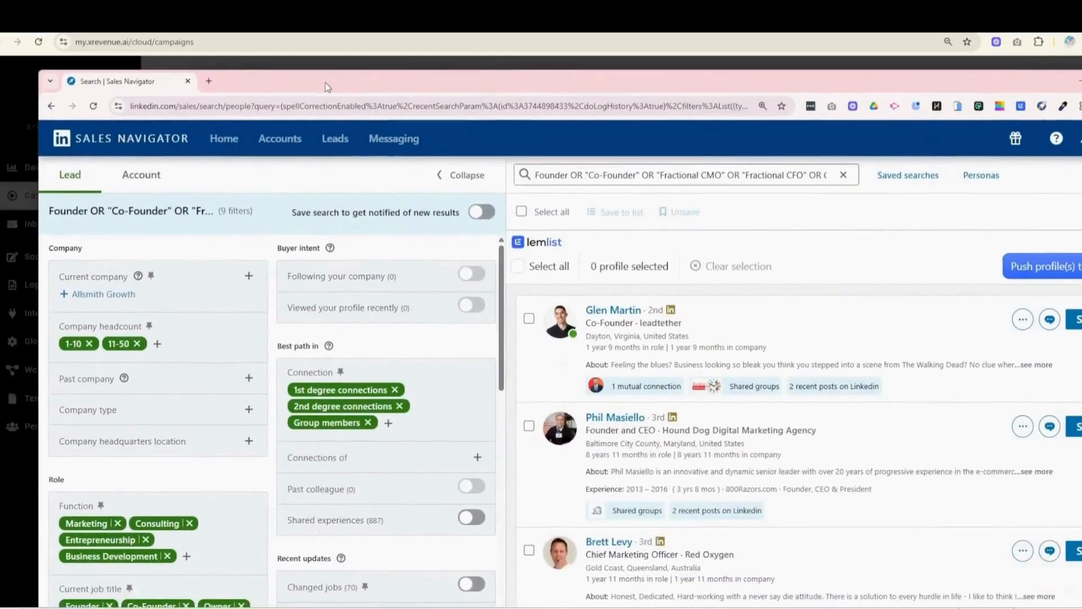
double_click(308, 105)
click(309, 104)
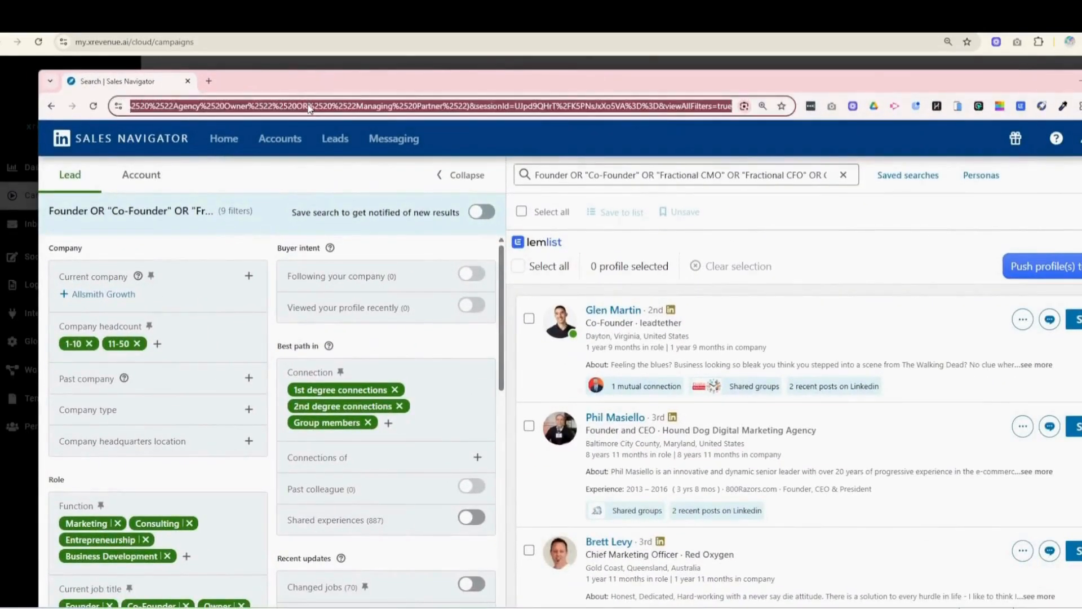
drag(348, 85, 1, 90)
click(443, 337)
key(ctrl+v)
Enable Sentiment Analysis, name the campaign "Test 1", and create it.
click(405, 502)
drag(545, 262, 404, 260)
text(T)
key(Caps_Lock)
text(e)
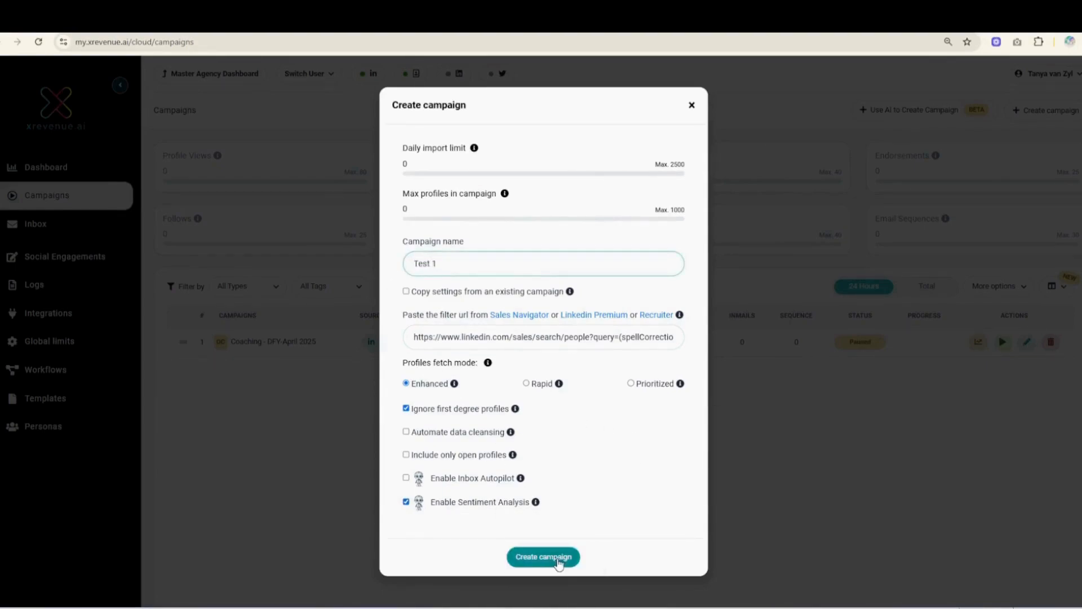
click(557, 558)
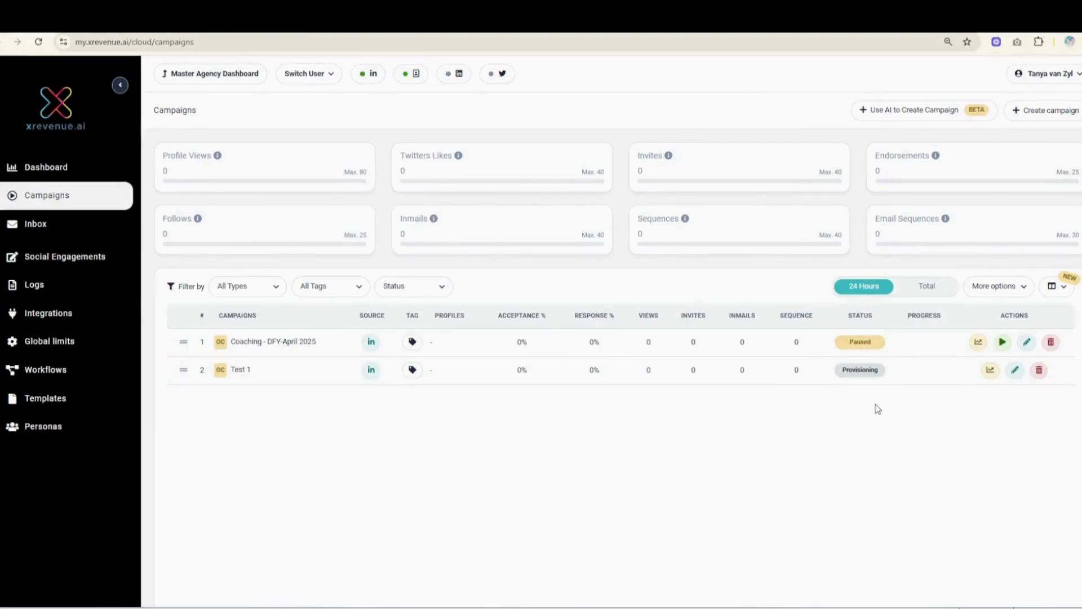
Start another omnichannel campaign with URL Profiles as its source.
click(1044, 112)
click(514, 377)
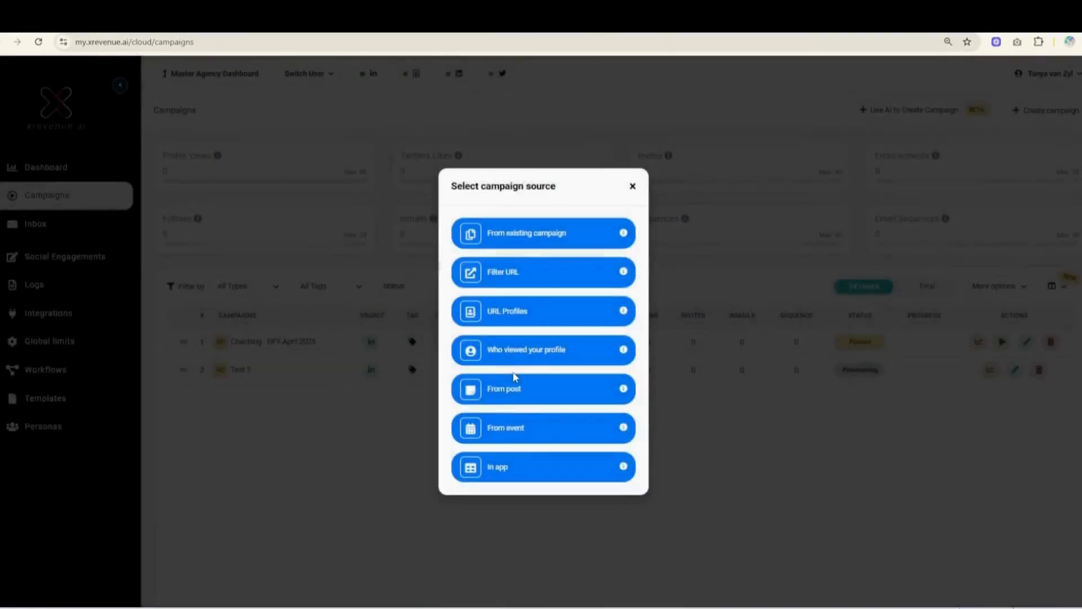
click(531, 319)
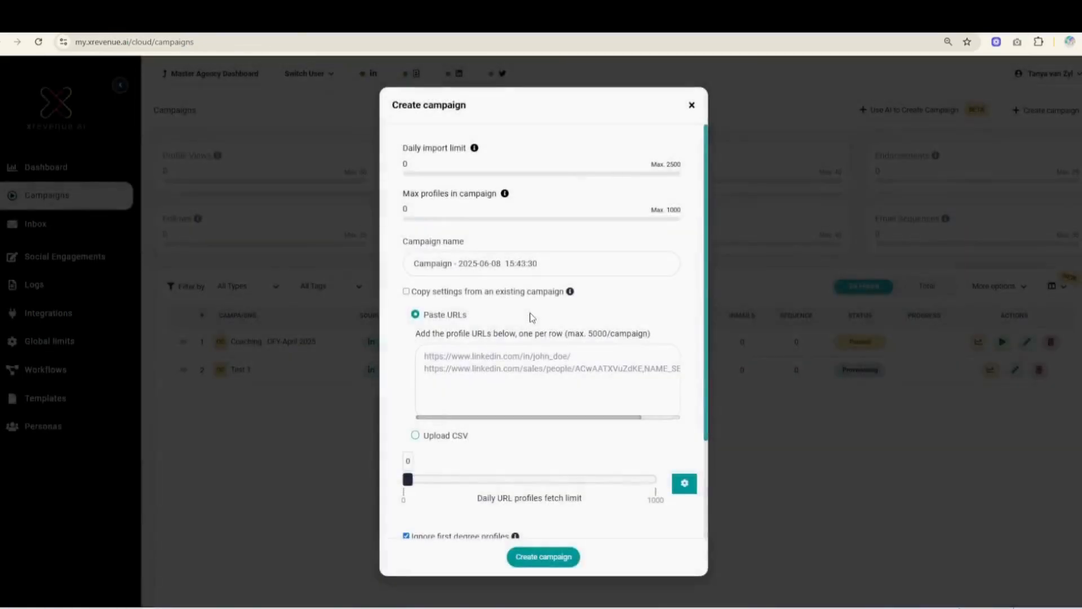
Set the new campaign to use a CSV upload, name it "Test 2", and enable Sentiment Analysis.
click(416, 435)
click(455, 263)
key(ctrl+a)
key(Caps_Lock)
text(T)
key(Caps_Lock)
text(est )
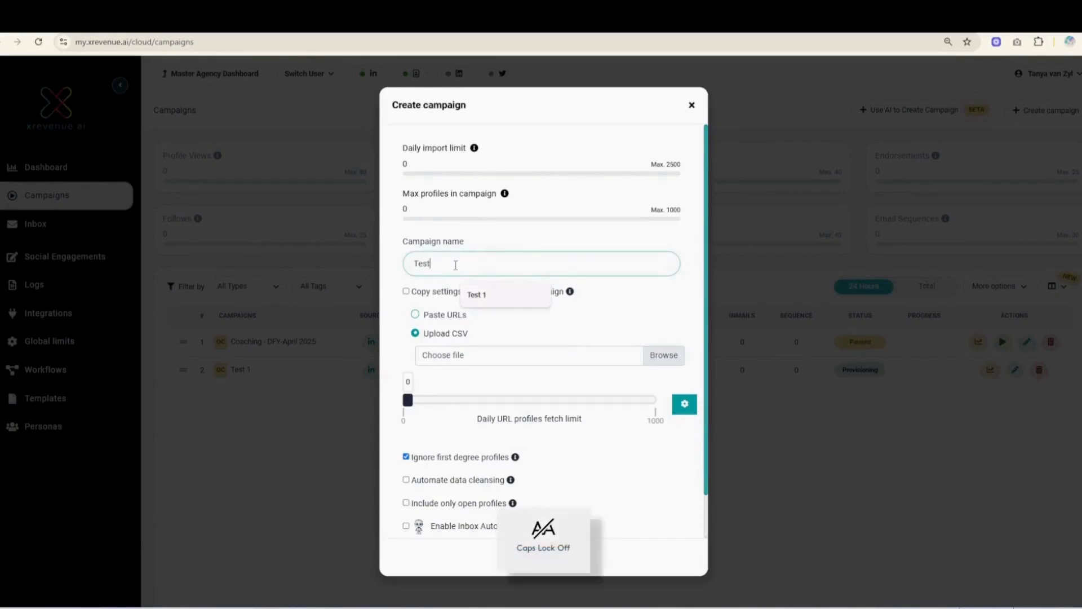
text(2)
drag(462, 268, 414, 259)
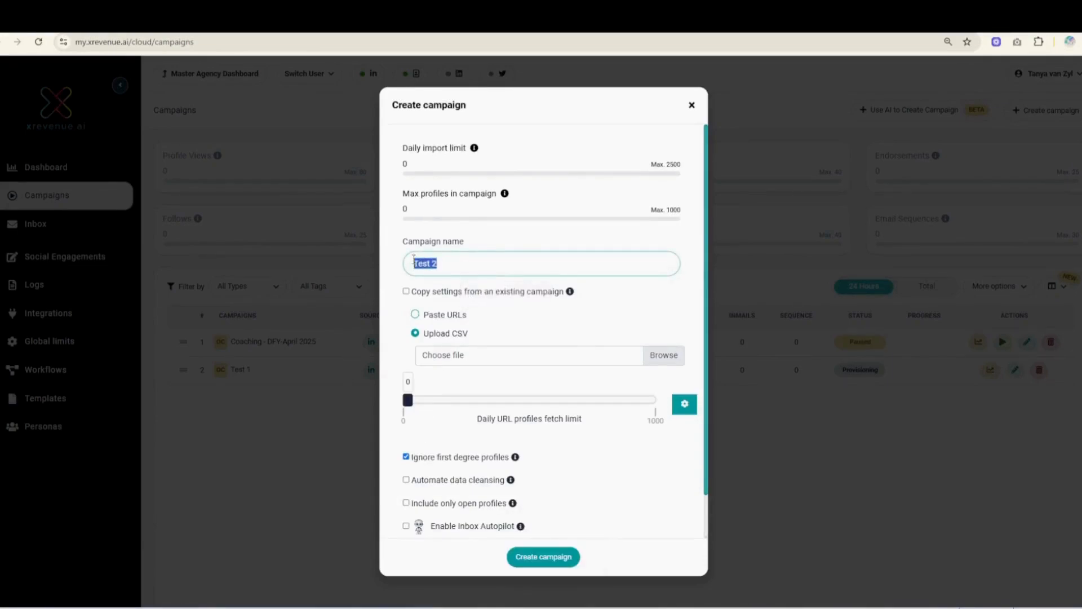
click(450, 261)
scroll(426, 491, down, 1)
click(406, 501)
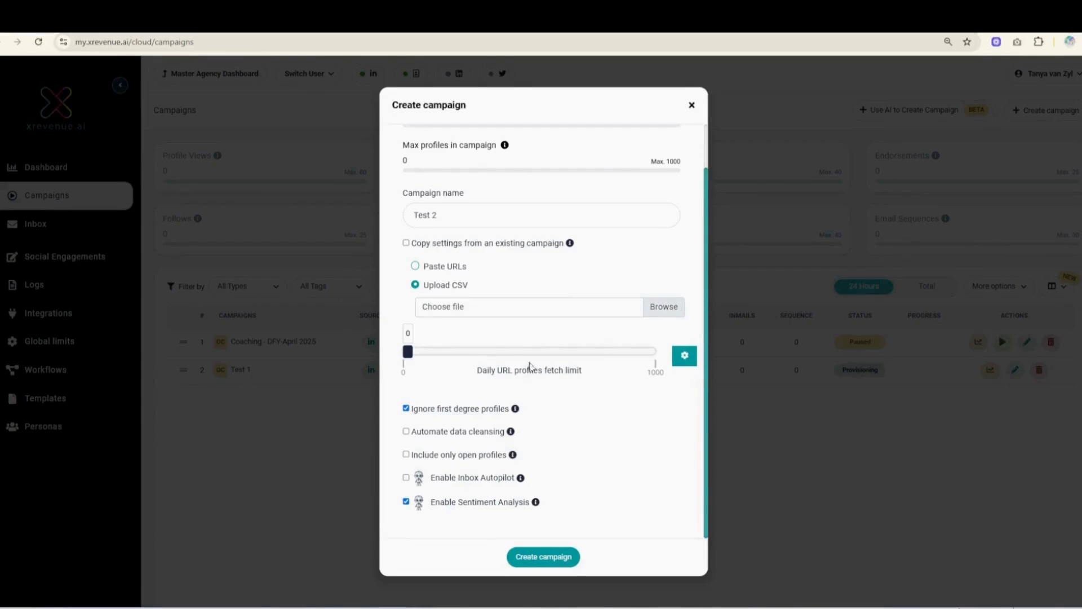
Add the file Rehab List 1 Salesnav2.csv as the campaign's lead list and map Custom Field 1 to Email Address.
drag(564, 338, 615, 313)
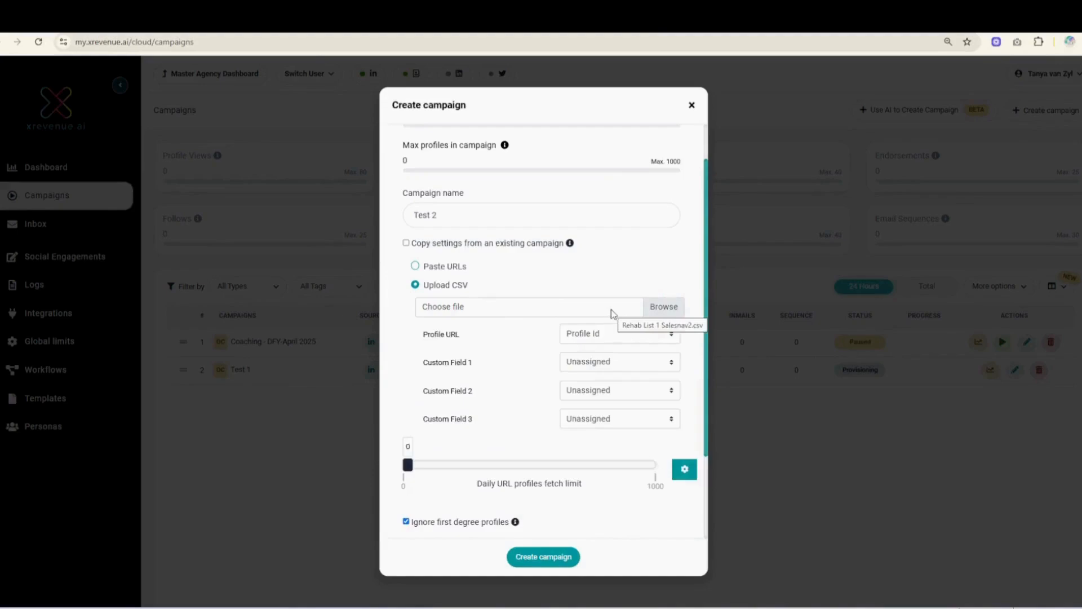
scroll(465, 387, down, 1)
scroll(502, 350, up, 1)
click(616, 363)
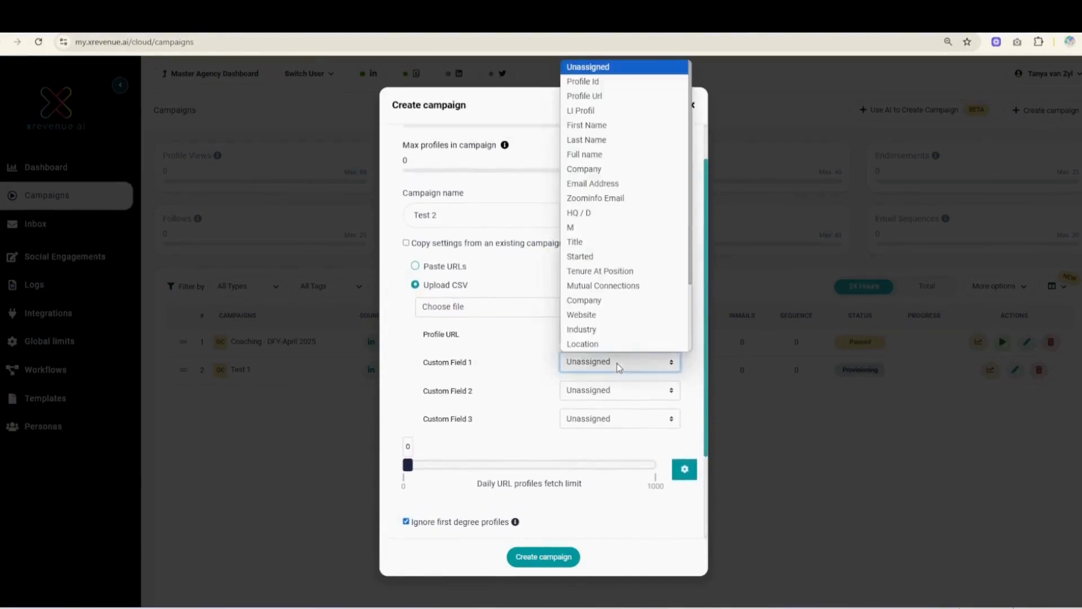
click(477, 355)
click(654, 371)
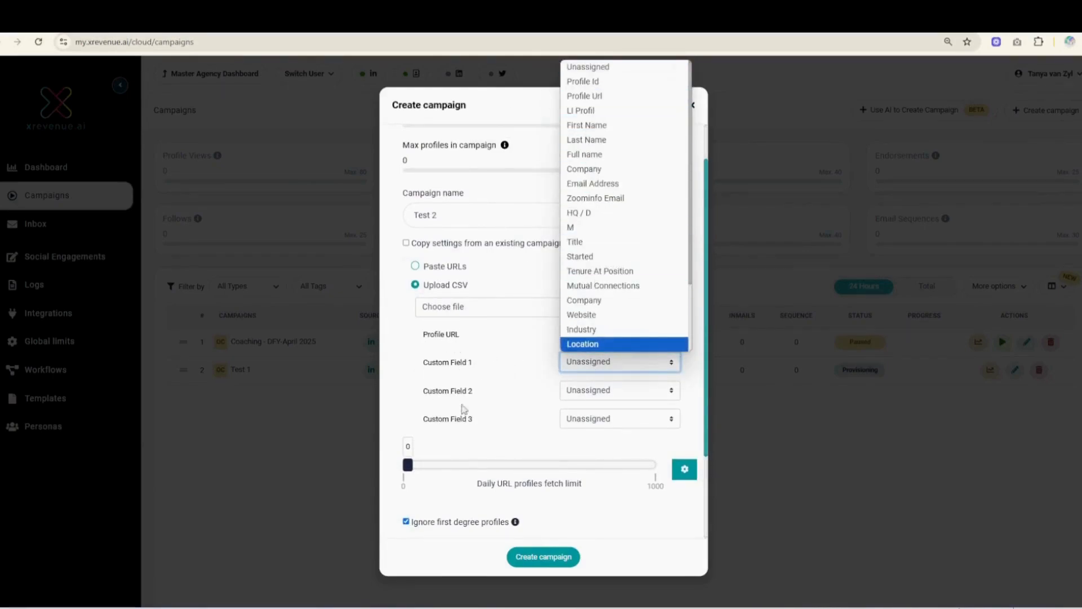
click(604, 185)
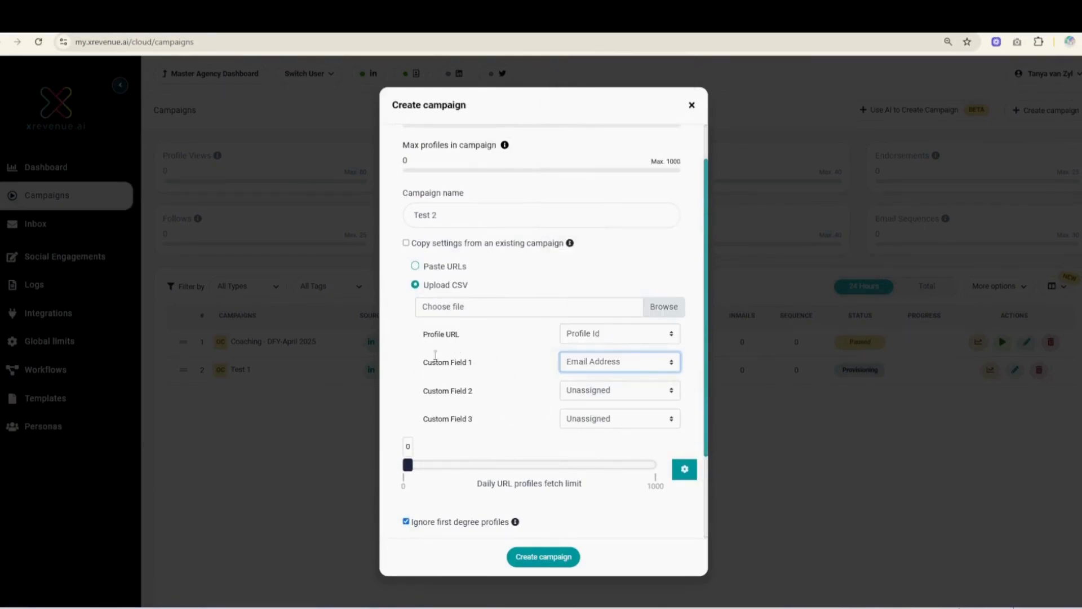
Map Custom Field 2 to First Name and Custom Field 3 to Last Name, and close the form without creating the campaign.
click(609, 395)
click(598, 155)
click(603, 418)
click(597, 197)
scroll(519, 437, down, 2)
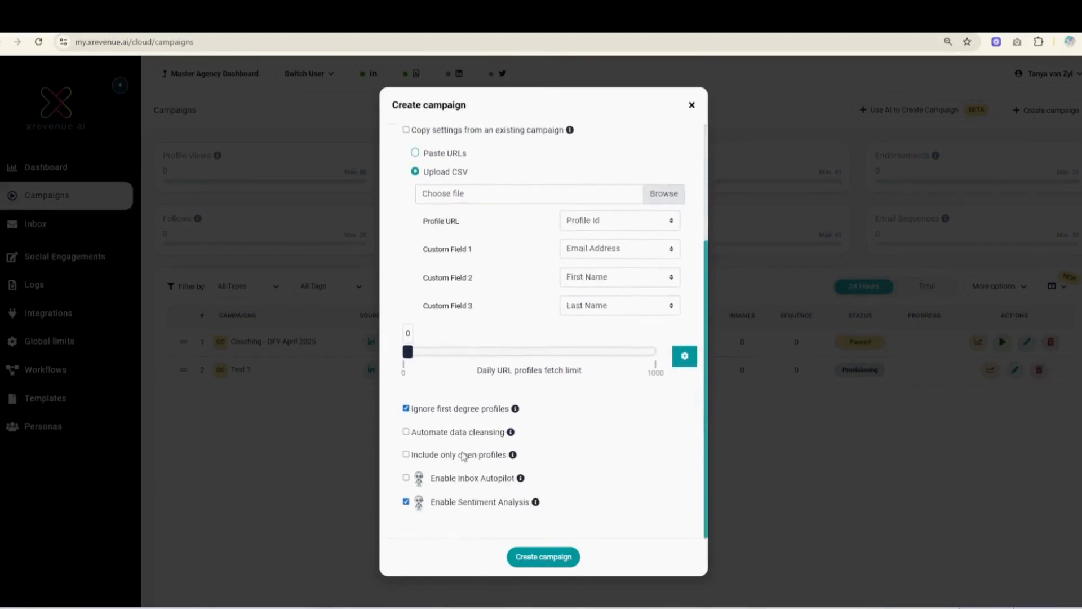
scroll(469, 451, up, 3)
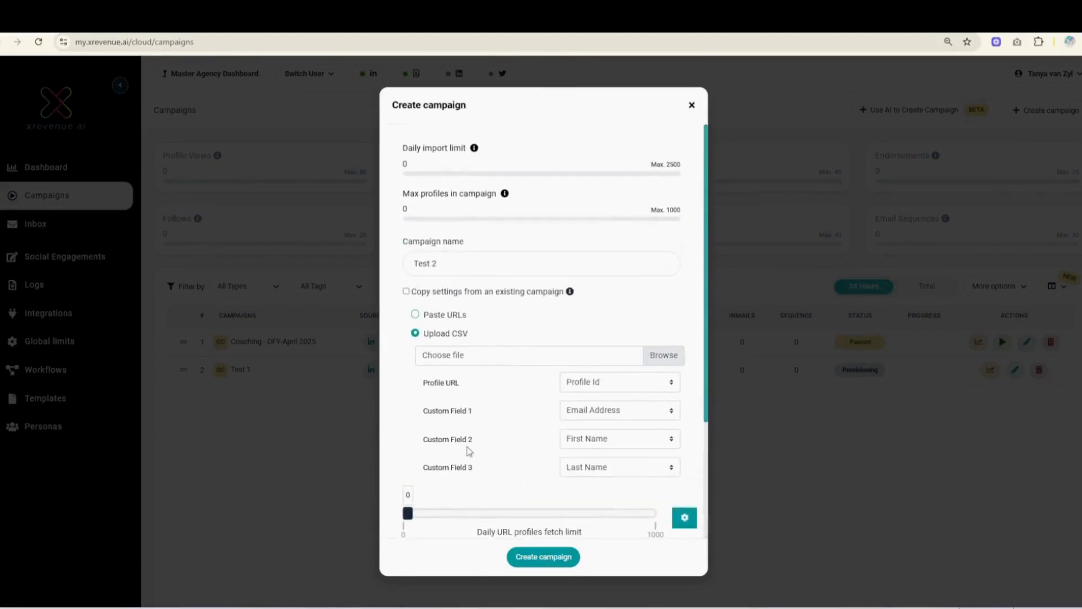
click(556, 558)
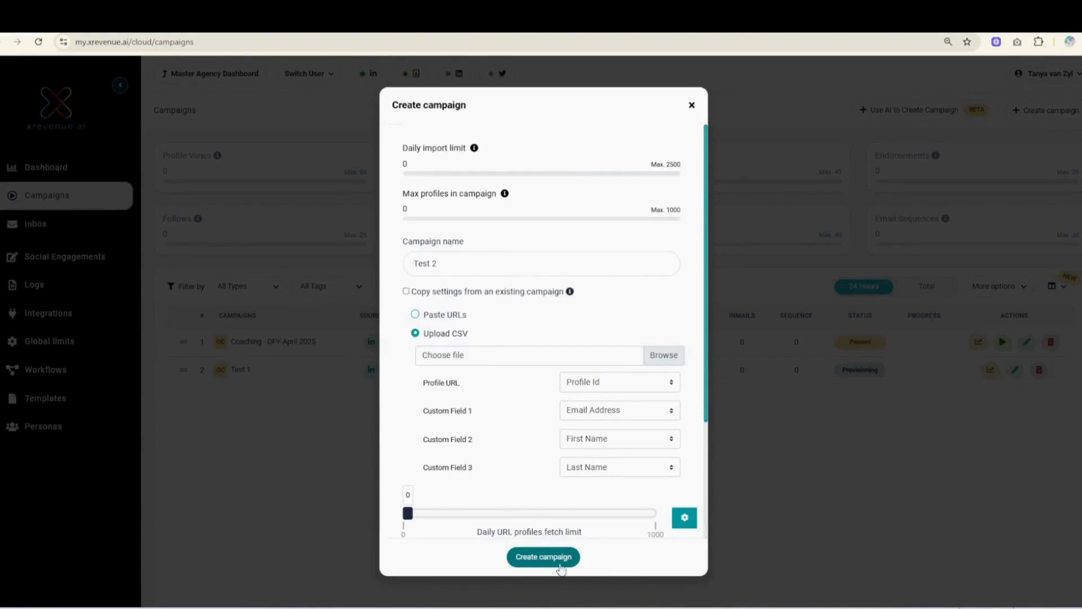
click(692, 106)
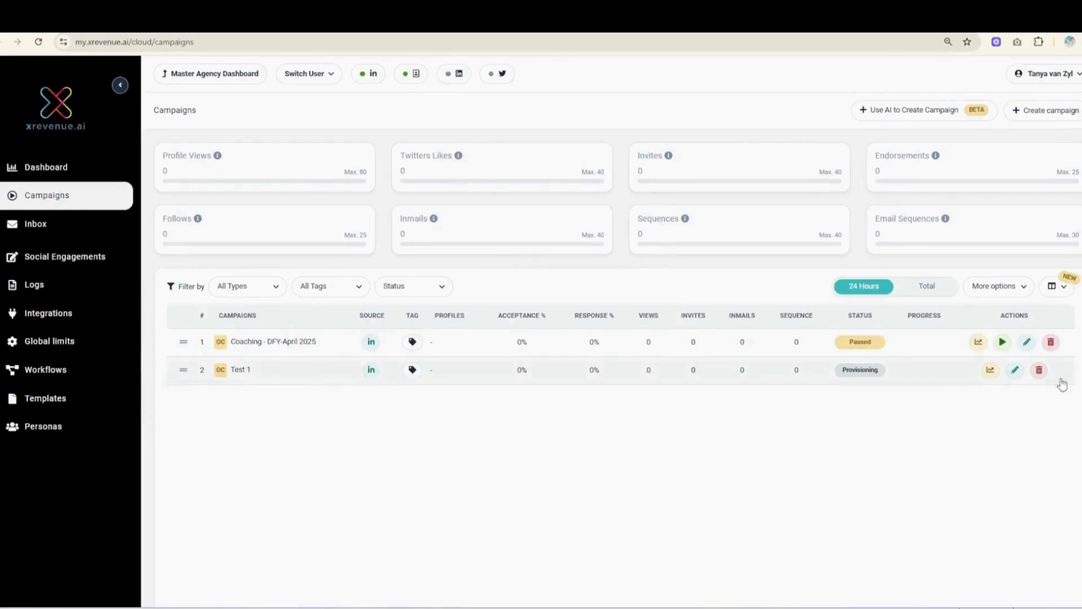
Import Test Workflow 1 into the Test 1 campaign, accepting the overwrite of its existing workflow, and save it.
click(240, 372)
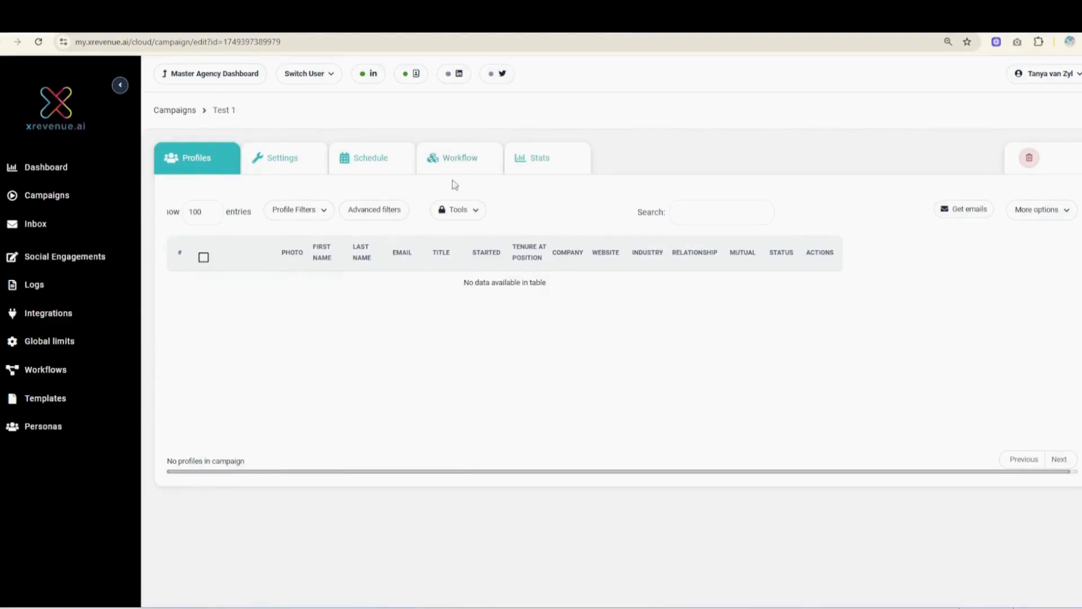
click(466, 163)
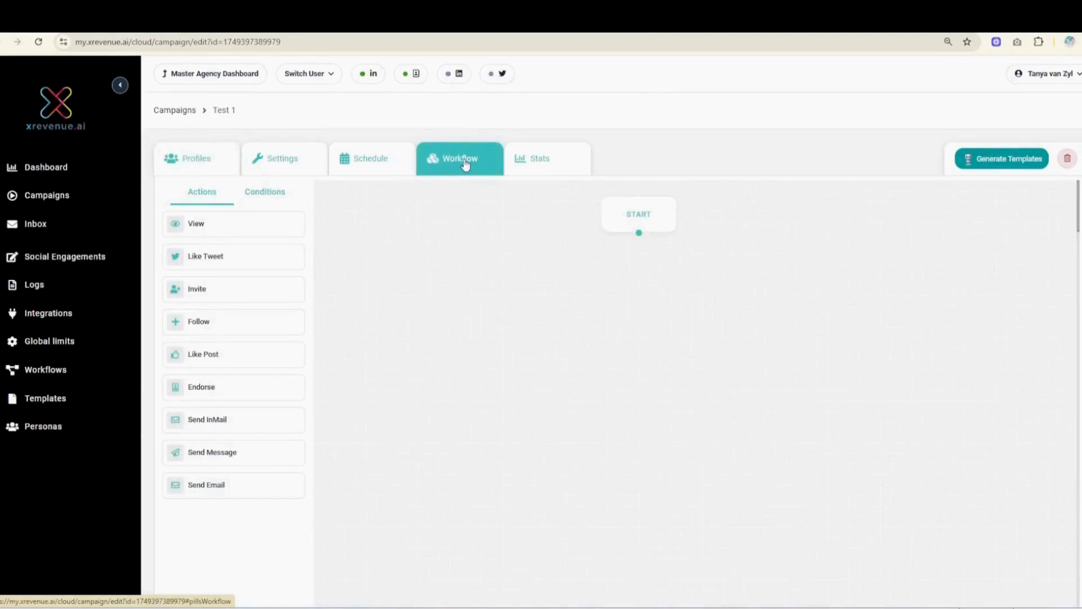
scroll(463, 162, down, 3)
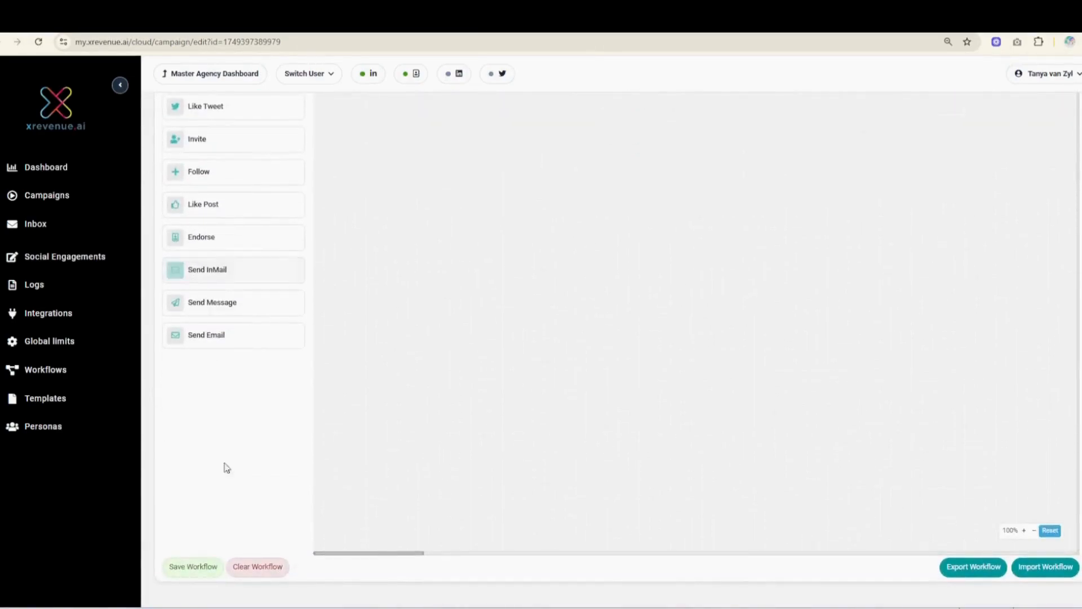
scroll(654, 360, down, 5)
scroll(658, 386, up, 2)
click(1054, 568)
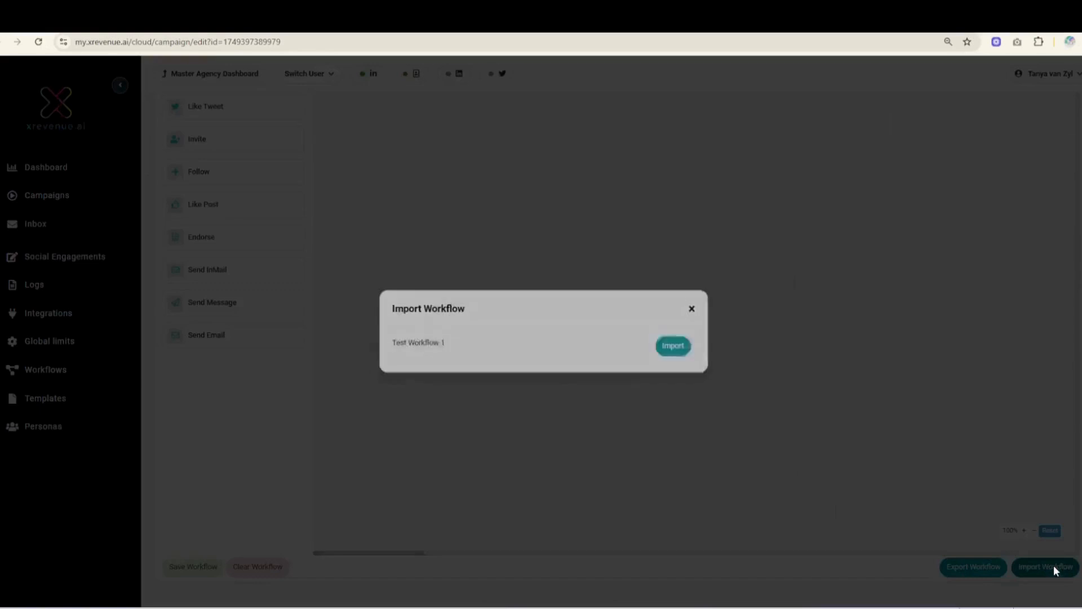
click(681, 346)
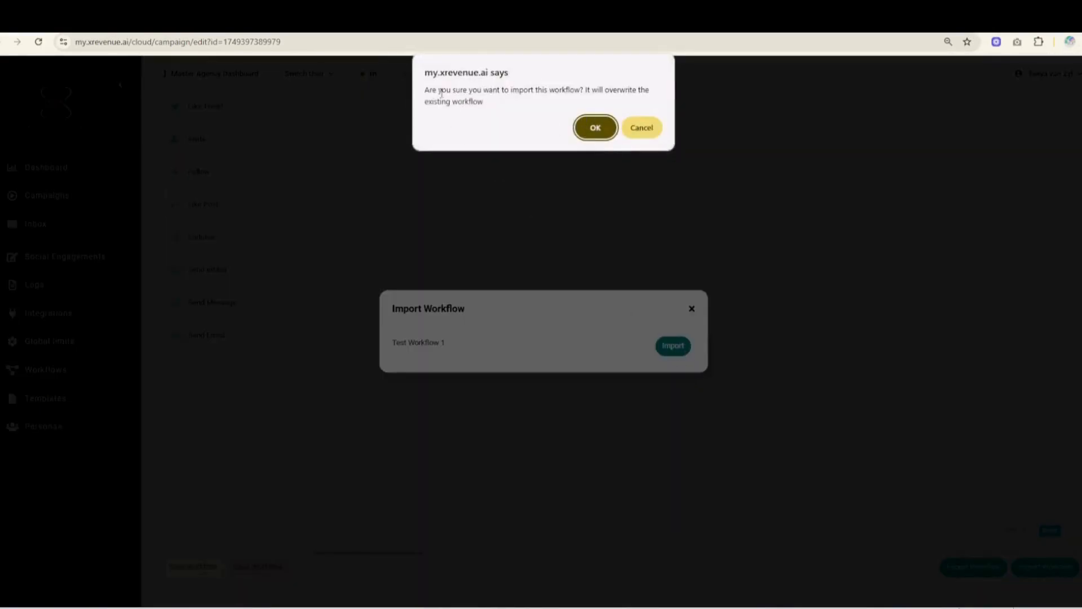
drag(441, 93, 573, 90)
click(595, 127)
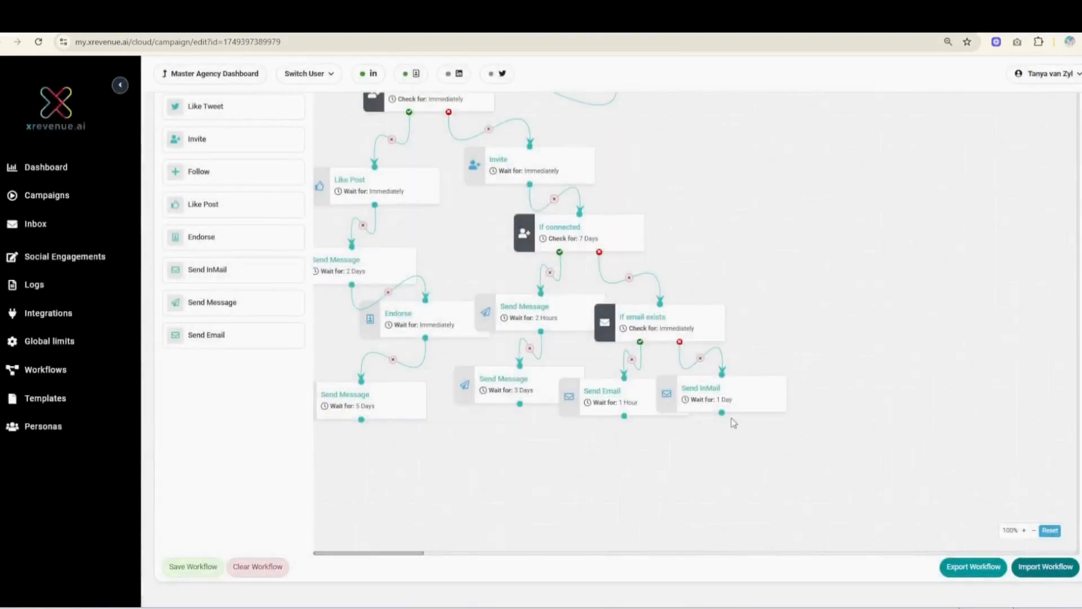
click(193, 572)
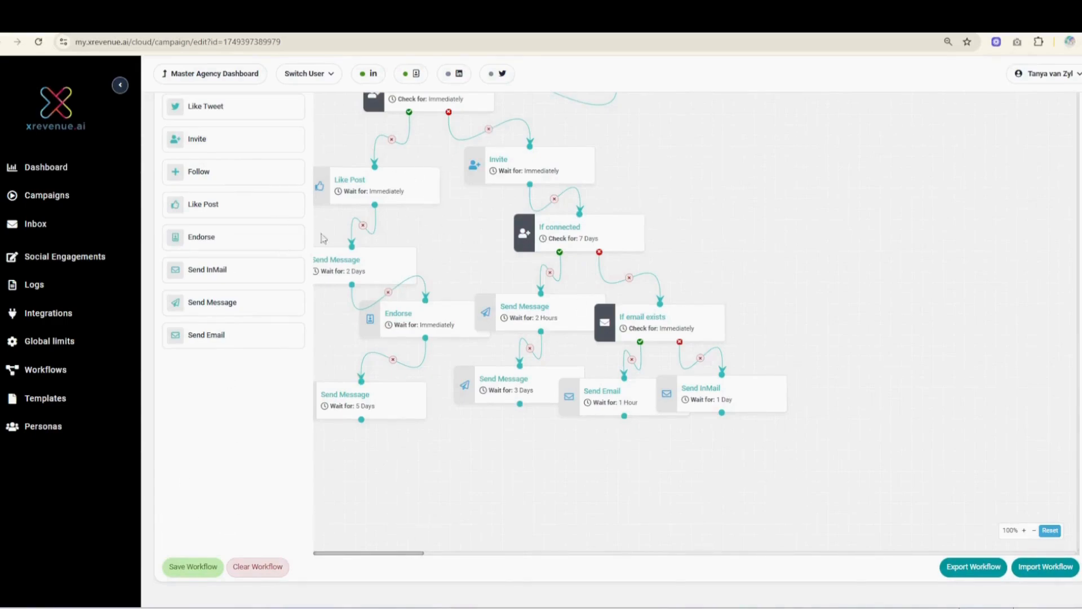
Examine the delays and templates of the imported workflow's message, email and InMail steps.
scroll(451, 363, up, 2)
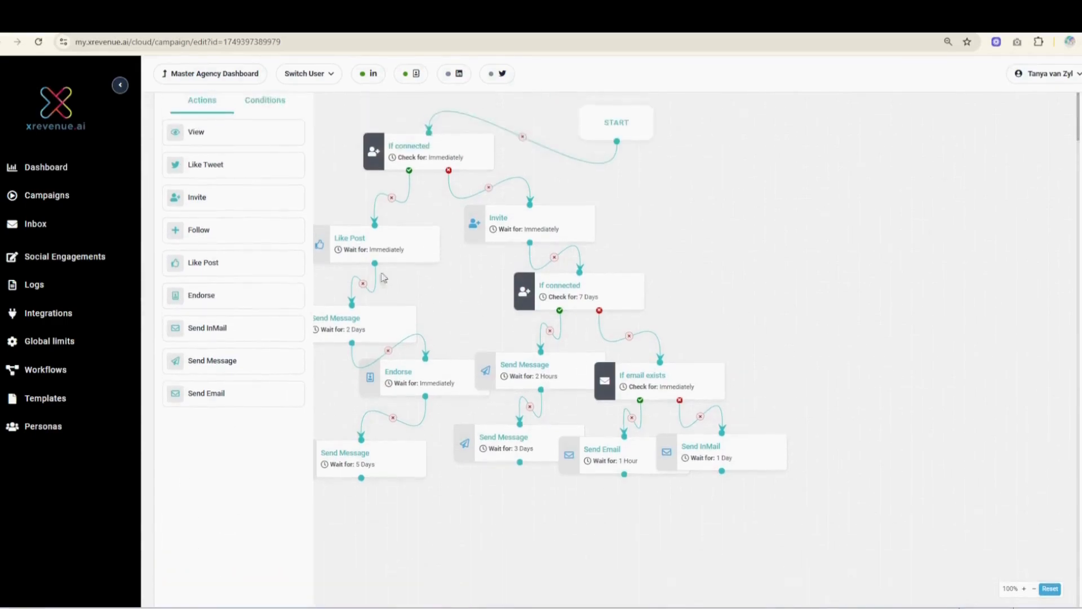
click(348, 316)
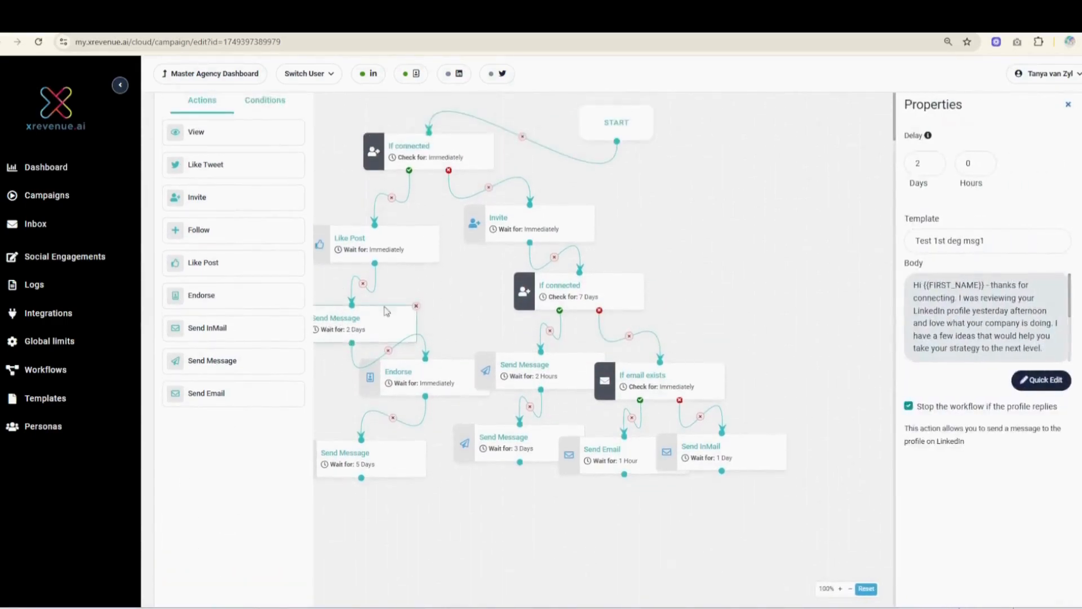
click(350, 458)
click(520, 379)
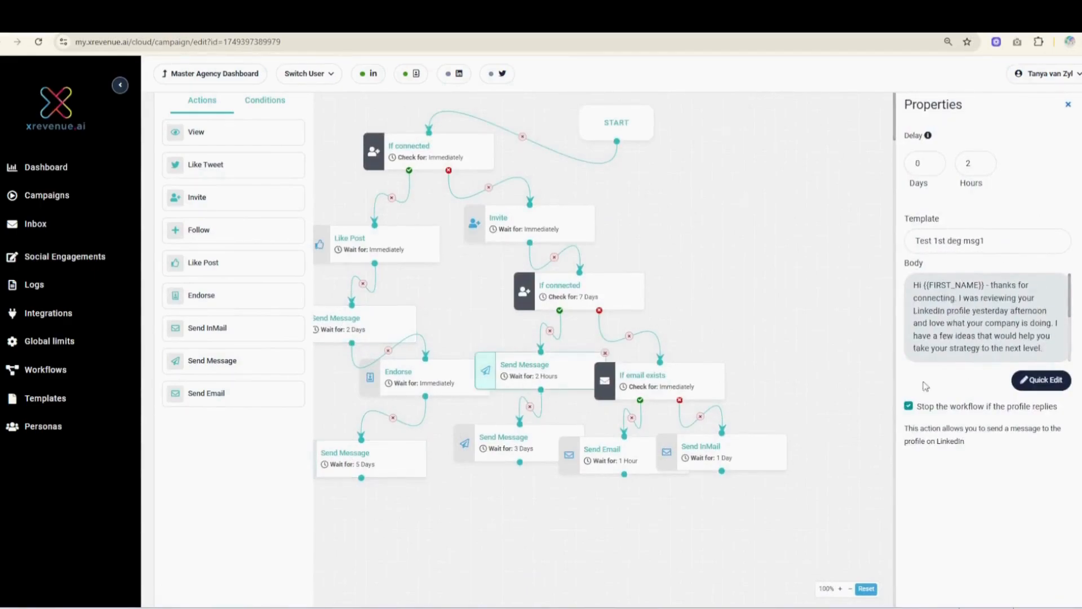
click(671, 389)
click(614, 465)
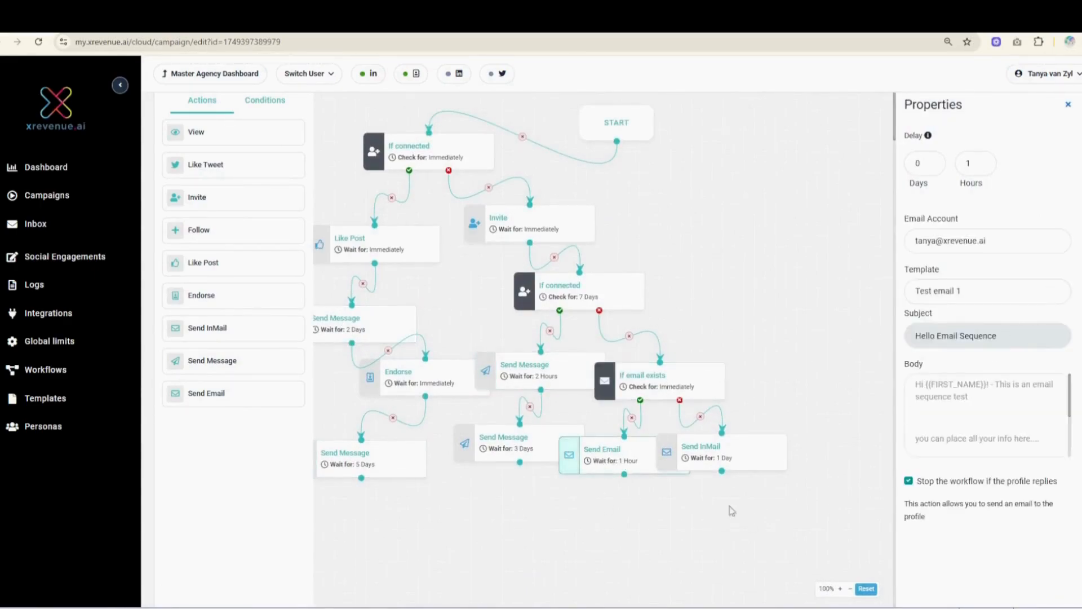
click(712, 461)
scroll(462, 400, down, 3)
scroll(462, 404, up, 3)
scroll(345, 165, up, 1)
scroll(346, 165, up, 2)
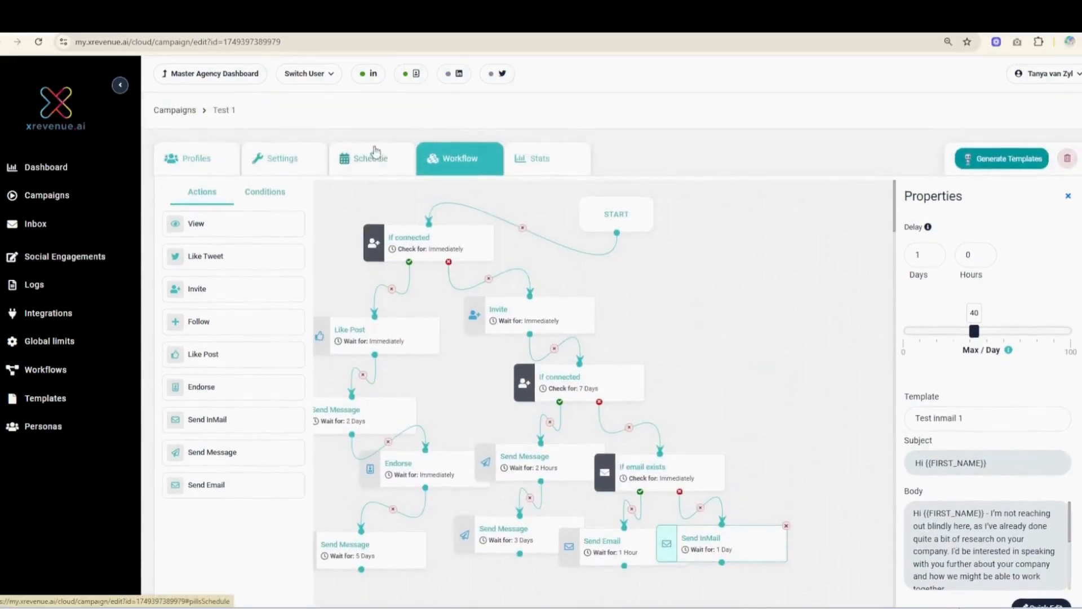
In the campaign's schedule, set Monday to 8:00-18:00 and Tuesday to 8:00-19:00, and enable Saturday for 9:00-12:00.
click(358, 170)
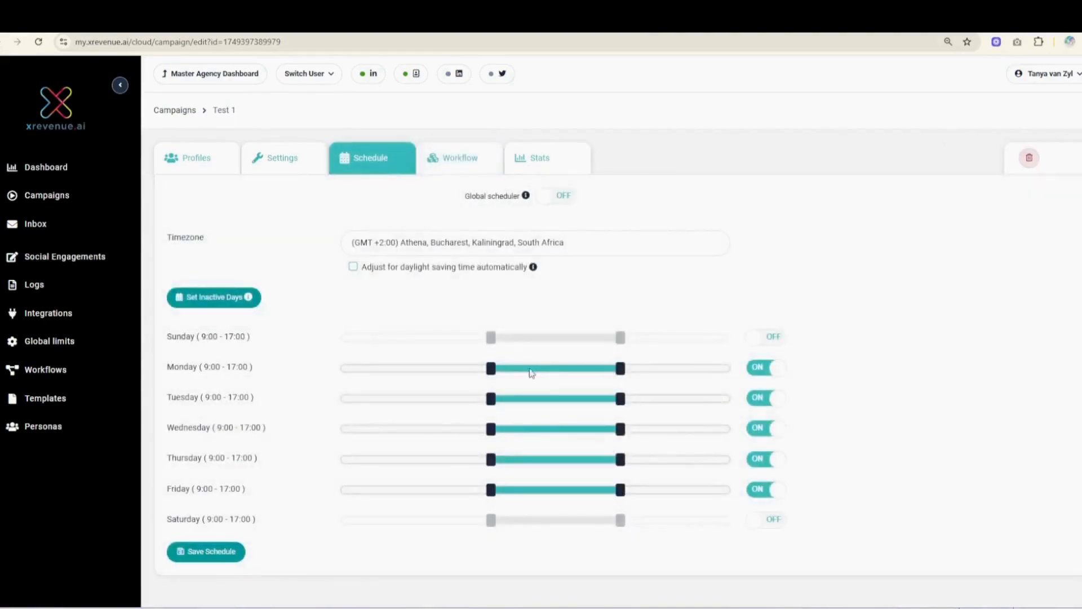
drag(492, 371, 475, 371)
drag(620, 370, 652, 399)
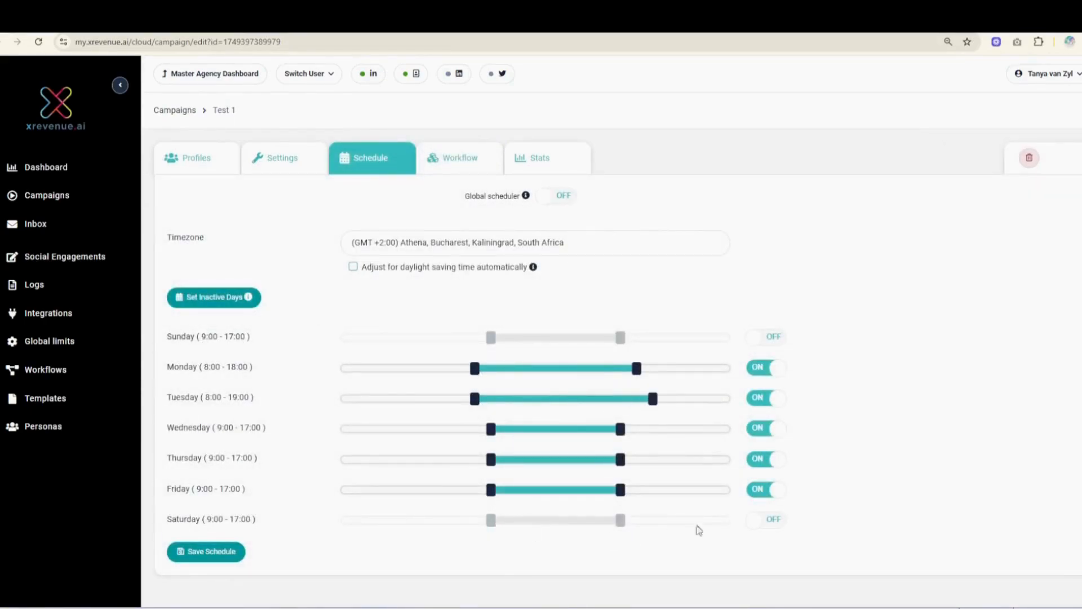
click(758, 519)
drag(620, 519, 540, 519)
Set the schedule's timezone to (GMT -5:00) Eastern Time (US & Canada), Bogota, Lima with automatic daylight saving adjustment.
click(409, 243)
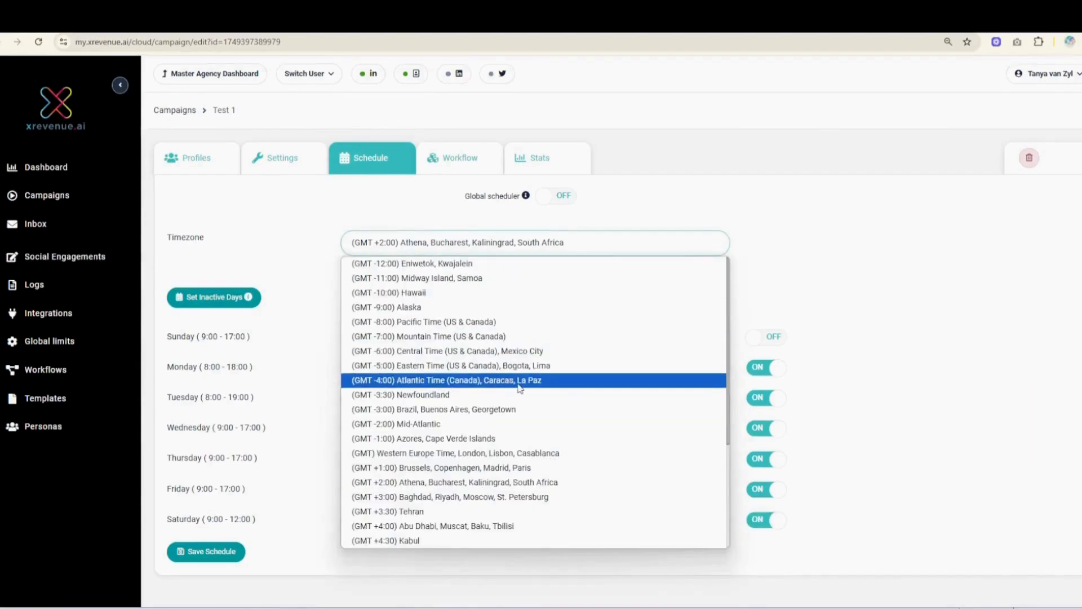
click(509, 366)
click(352, 267)
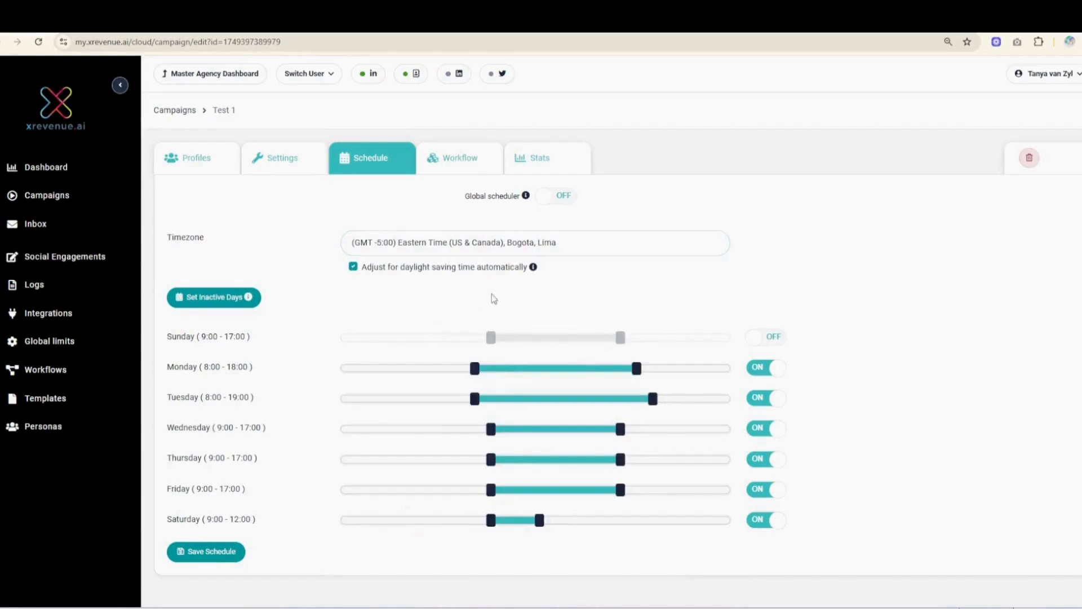
Extend Friday and Thursday to 20:00, start Wednesday at 7:00, and save the schedule.
drag(620, 490, 669, 490)
drag(621, 459, 669, 459)
drag(496, 429, 463, 432)
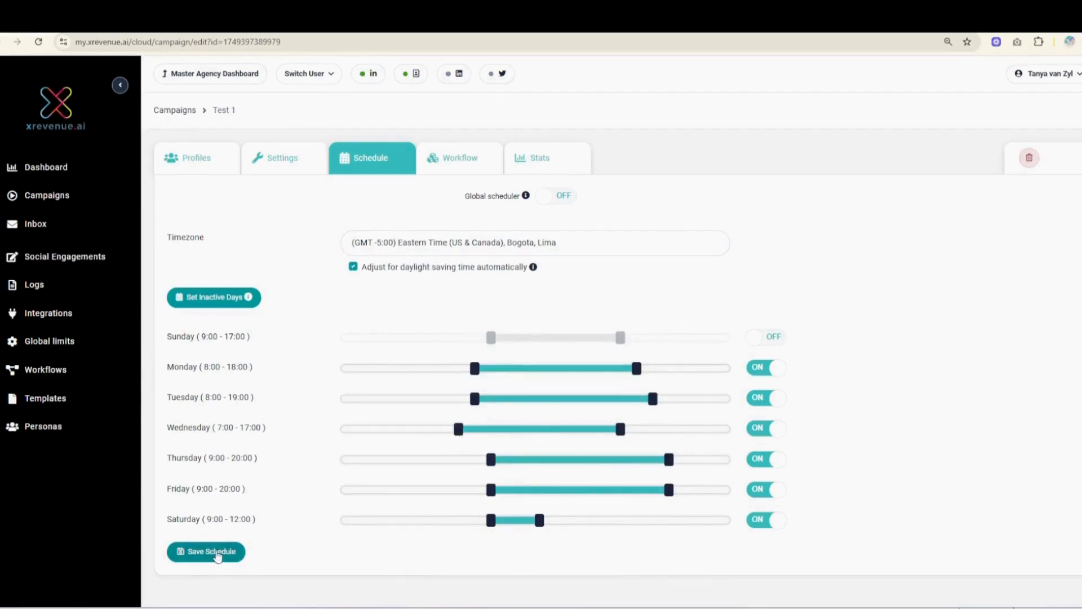
click(219, 556)
Review the Test 1 campaign's settings, profiles and workflow, and return to the campaign list.
click(289, 160)
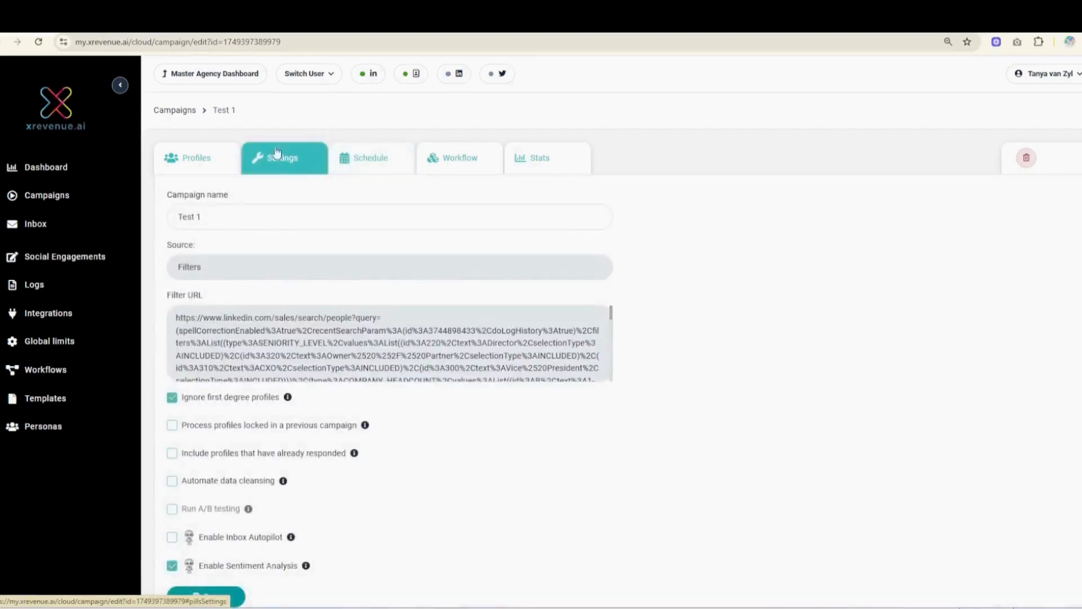
click(174, 168)
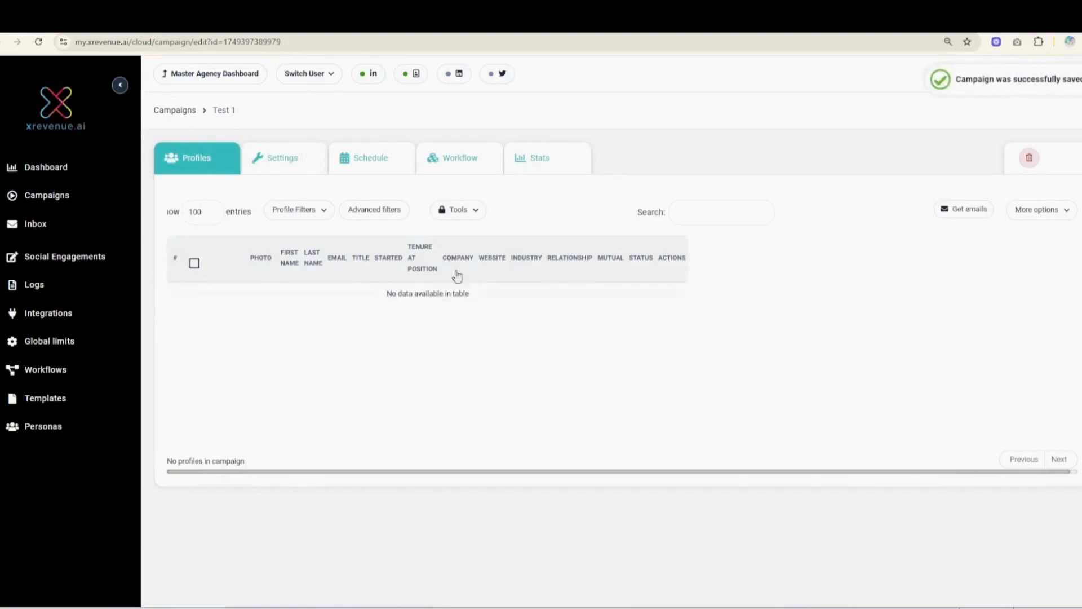
click(477, 168)
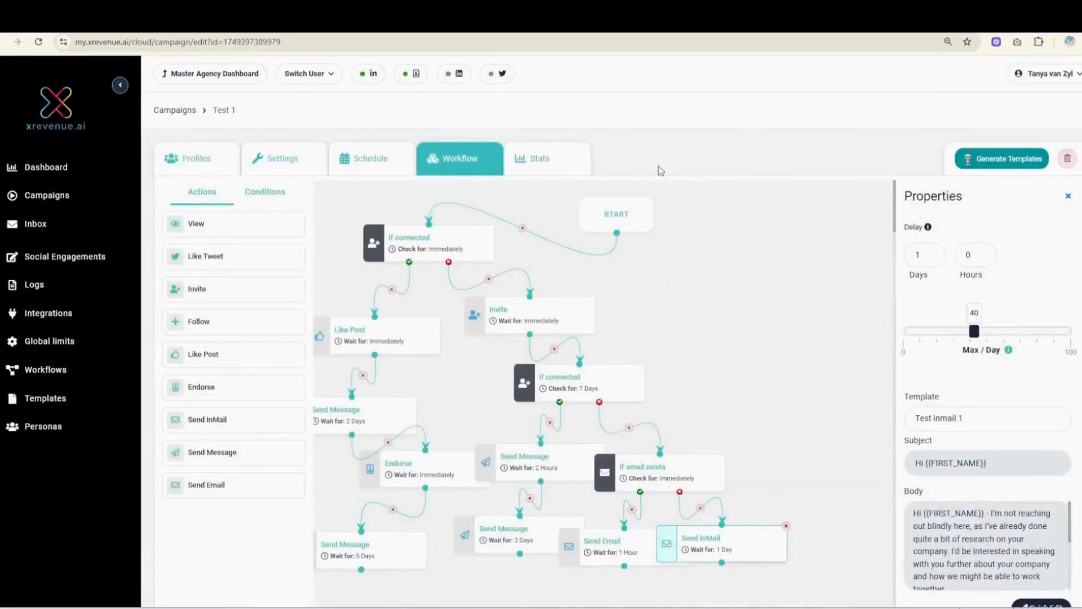
click(201, 158)
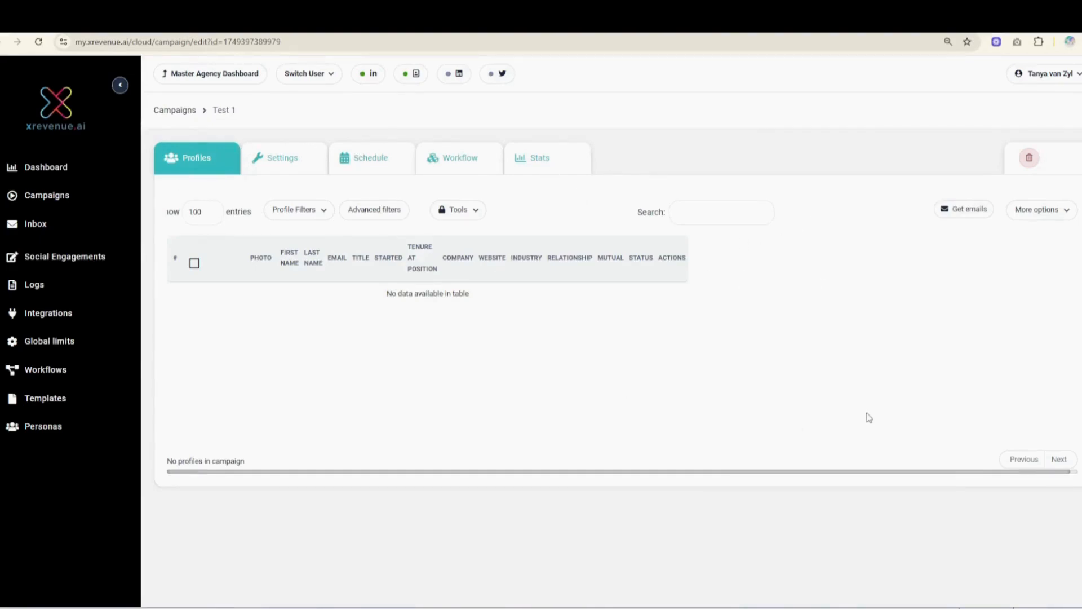
click(173, 111)
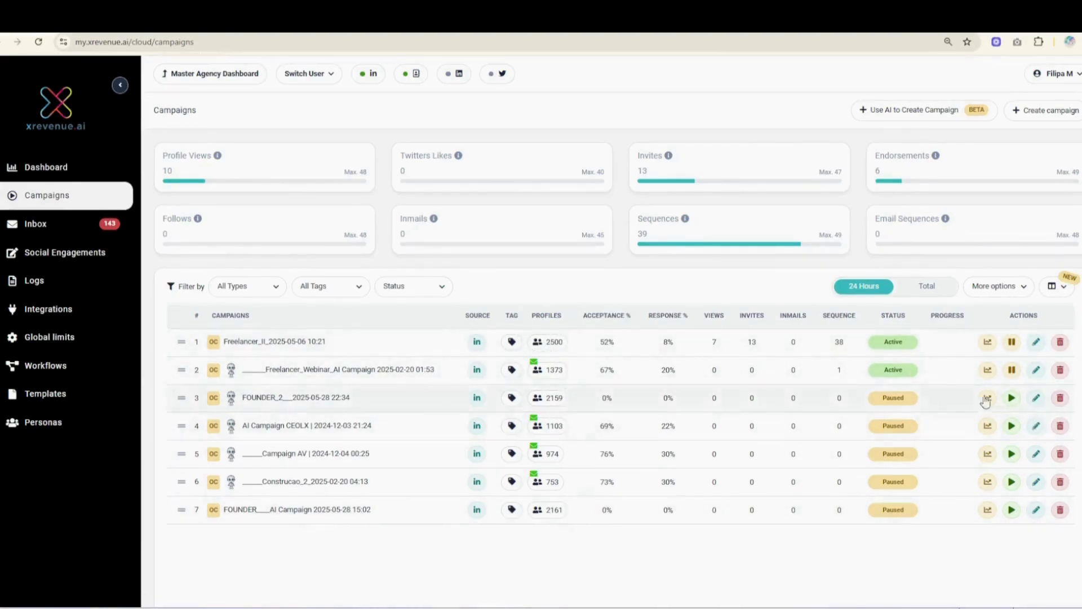
Move the Freelancer_Webinar AI campaign to first priority, return it to second, and save the priority order.
drag(181, 369, 178, 328)
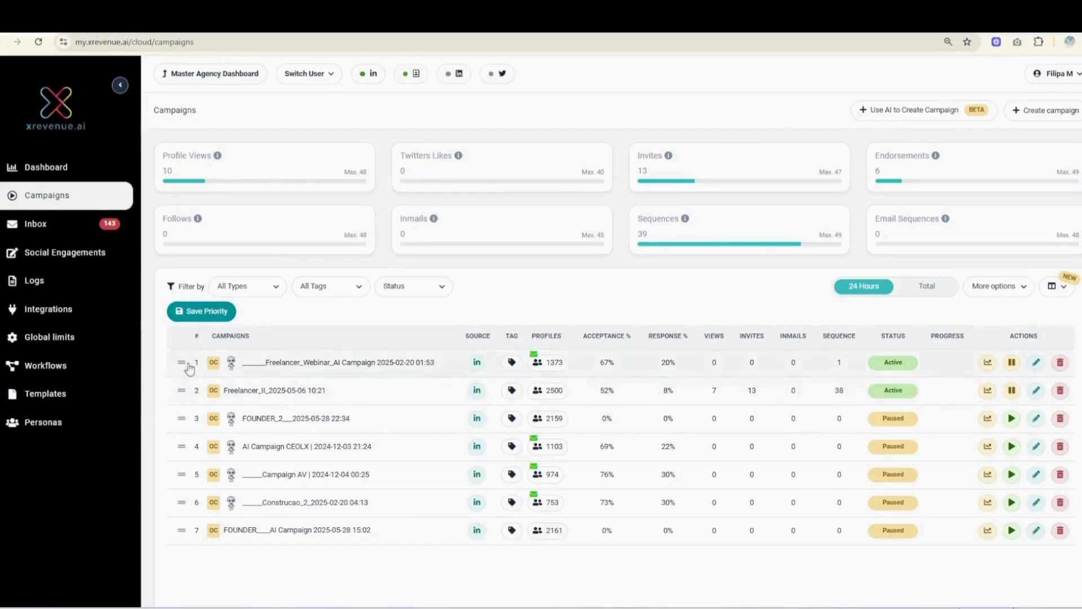
drag(182, 364, 183, 396)
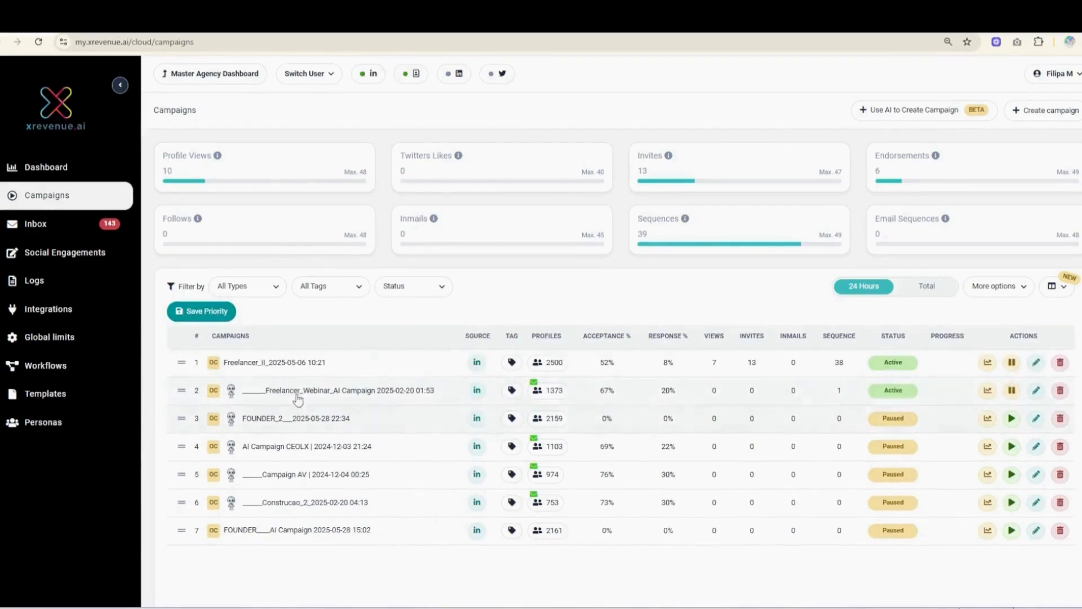
click(180, 313)
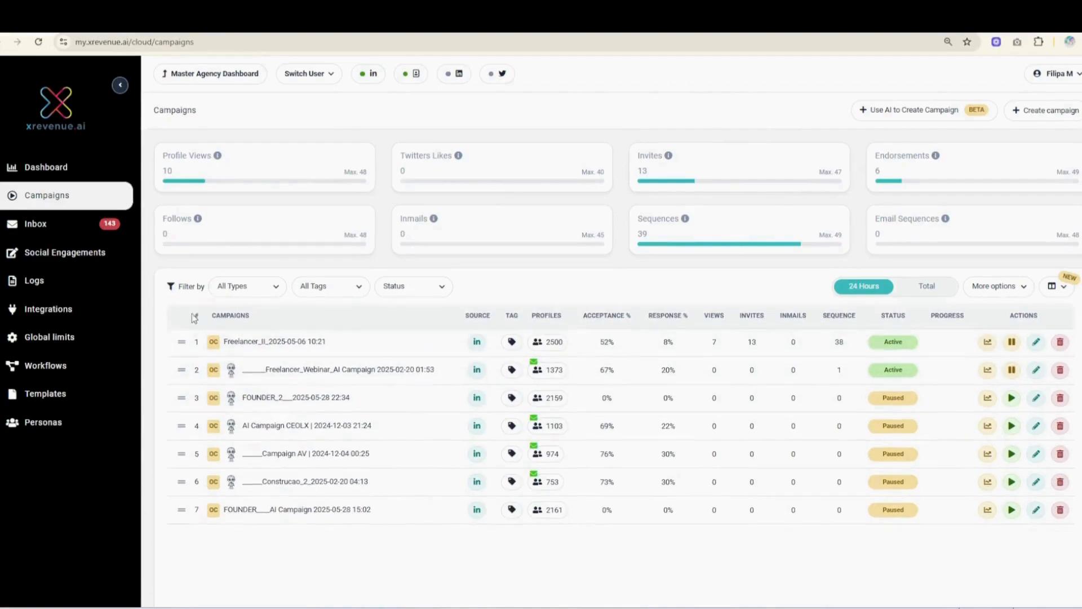